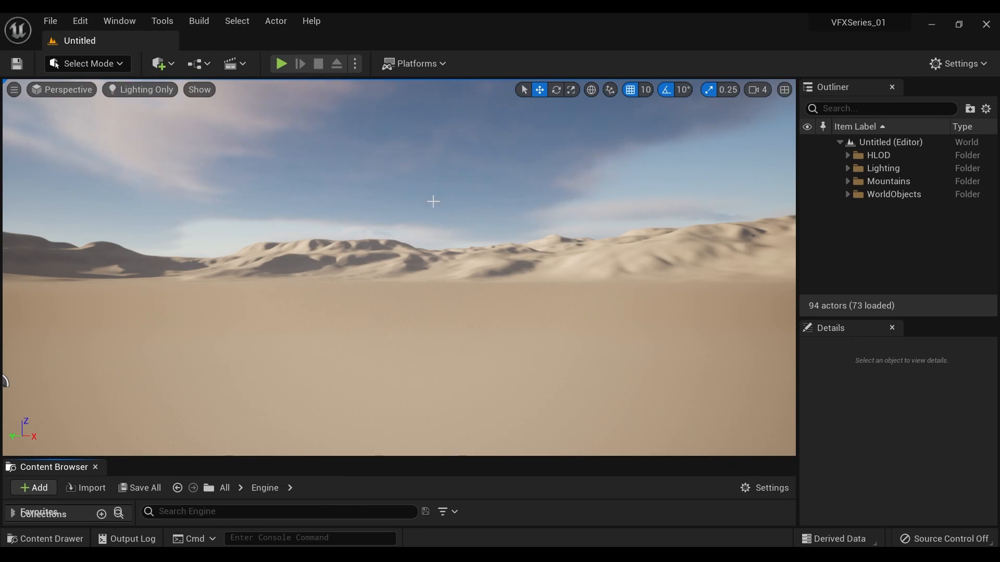
Add a Sphere shape to the level and frame it in front of the dunes
click(173, 65)
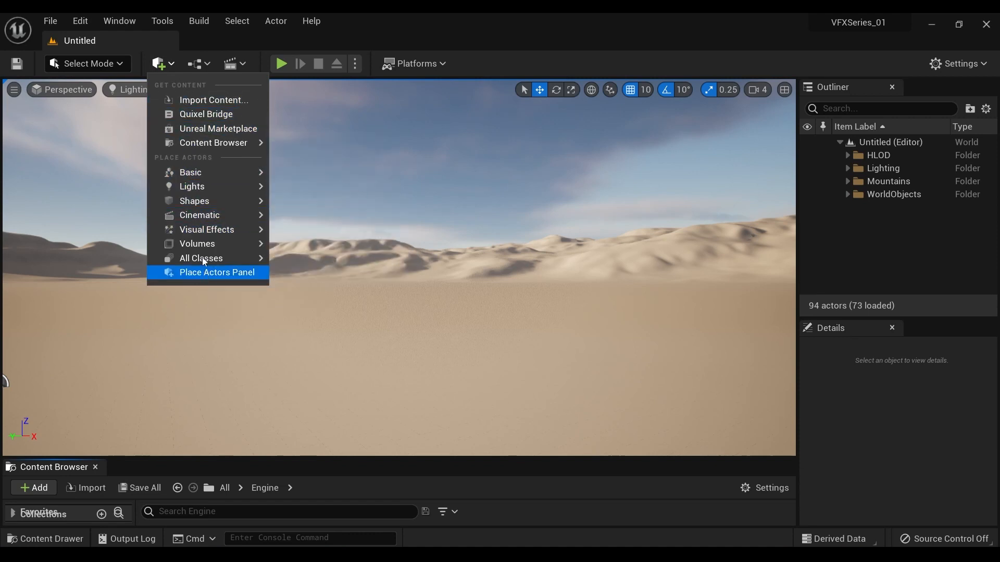
mouse_move(196, 178)
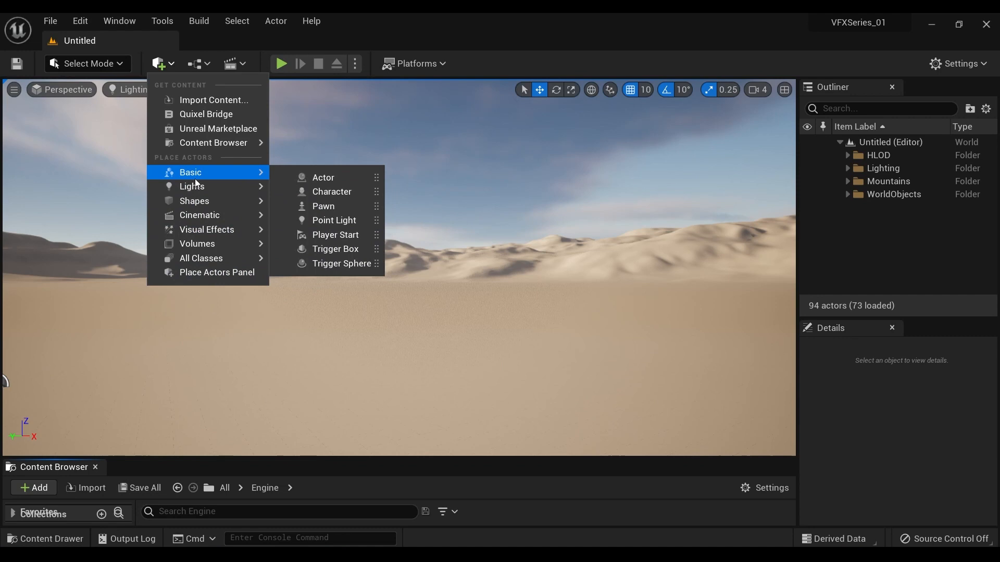
mouse_move(218, 207)
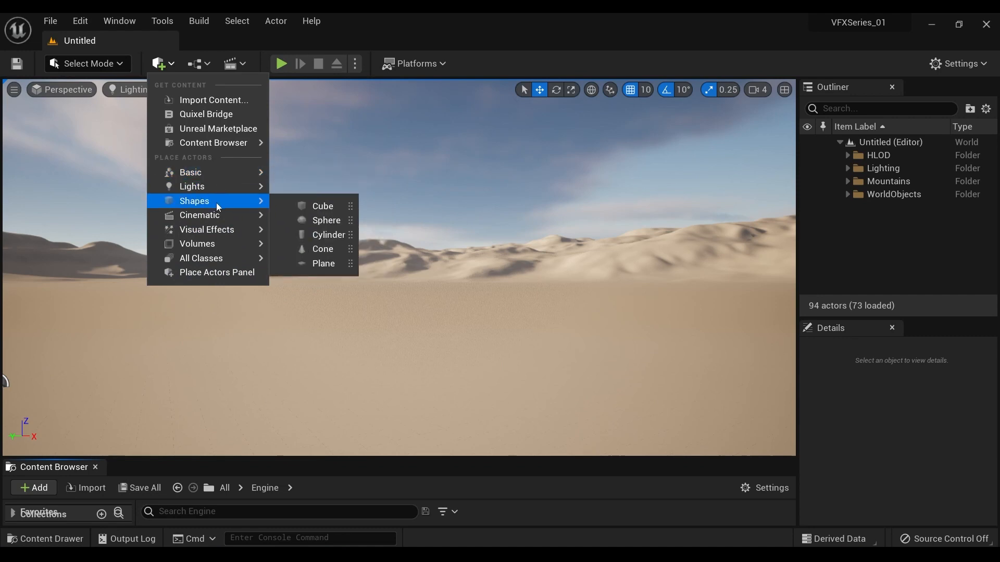
click(328, 219)
key(w)
right_drag(399, 268, 375, 282)
key(e)
key(s)
key(s)
key(w)
key(s)
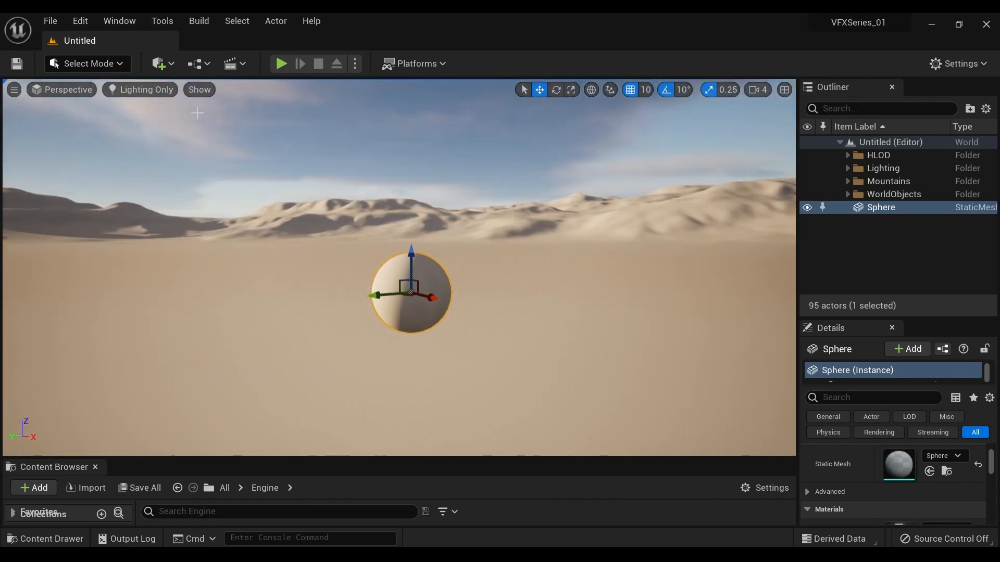
Show the Place Actors panel and search its classes for "cube"
click(162, 63)
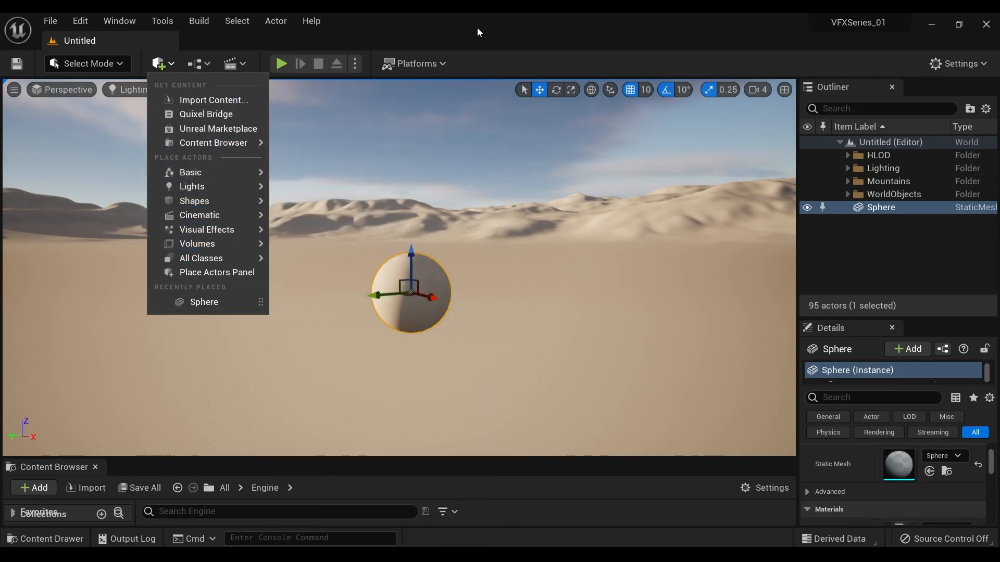
click(357, 31)
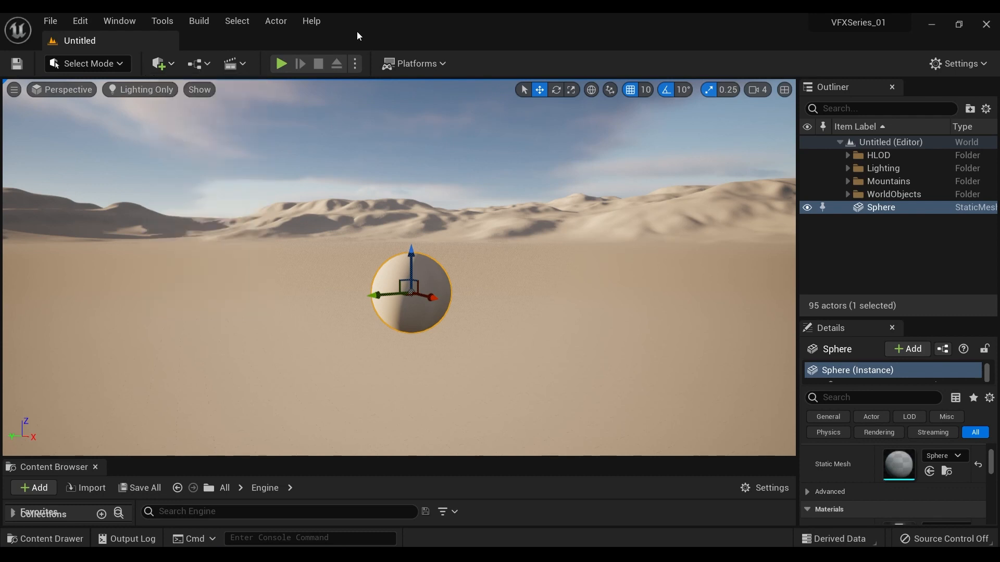
click(119, 22)
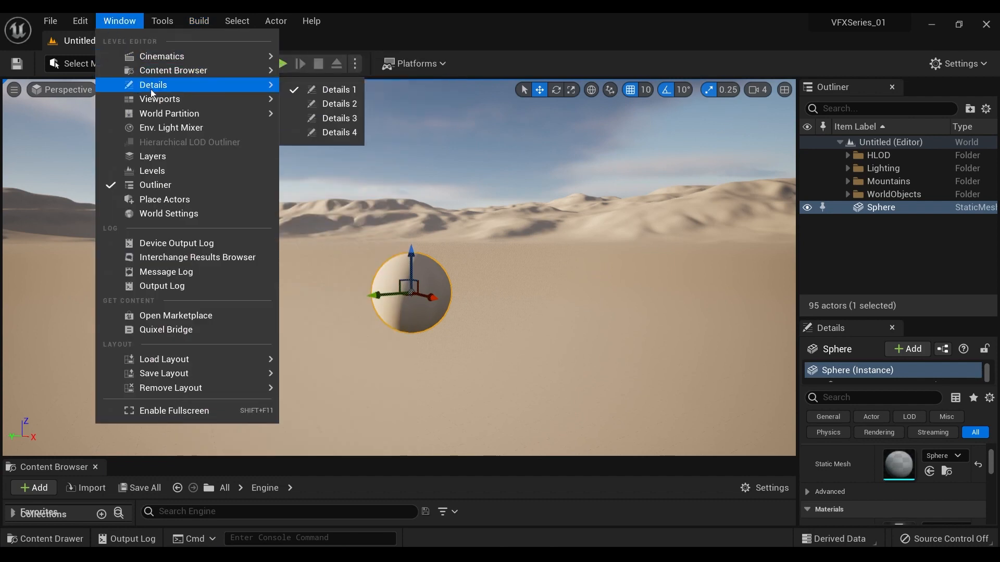
click(119, 201)
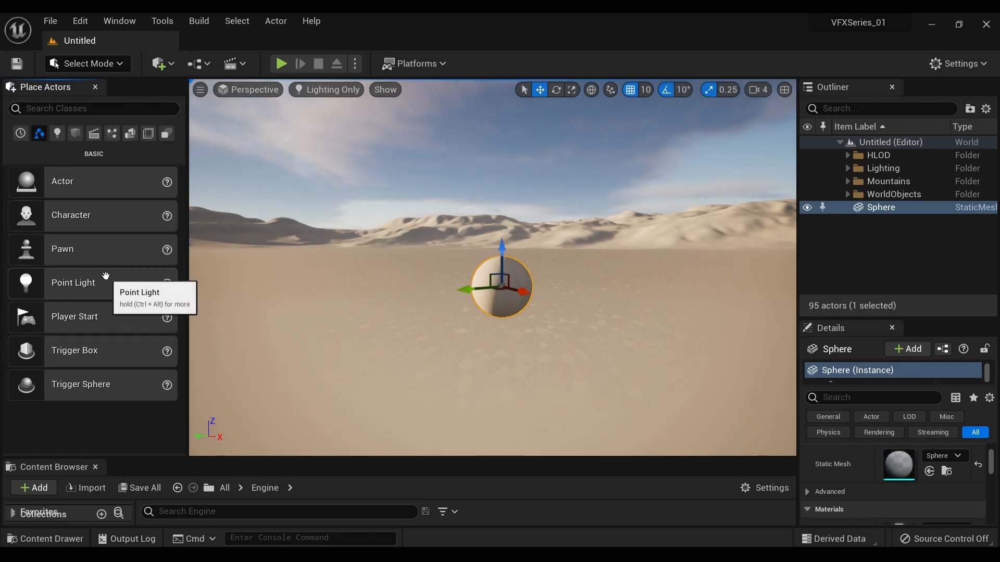
click(72, 112)
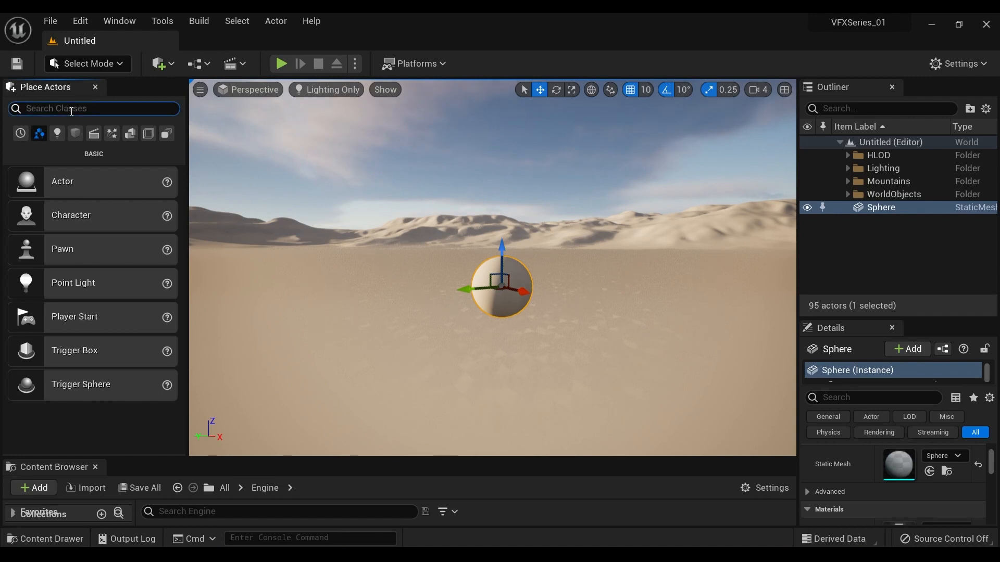
text(cube)
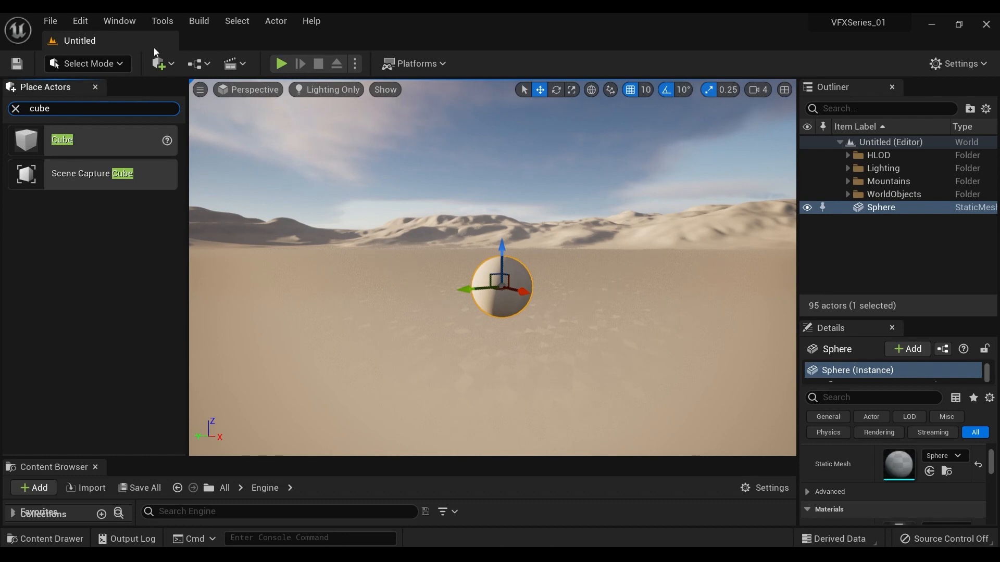
click(79, 150)
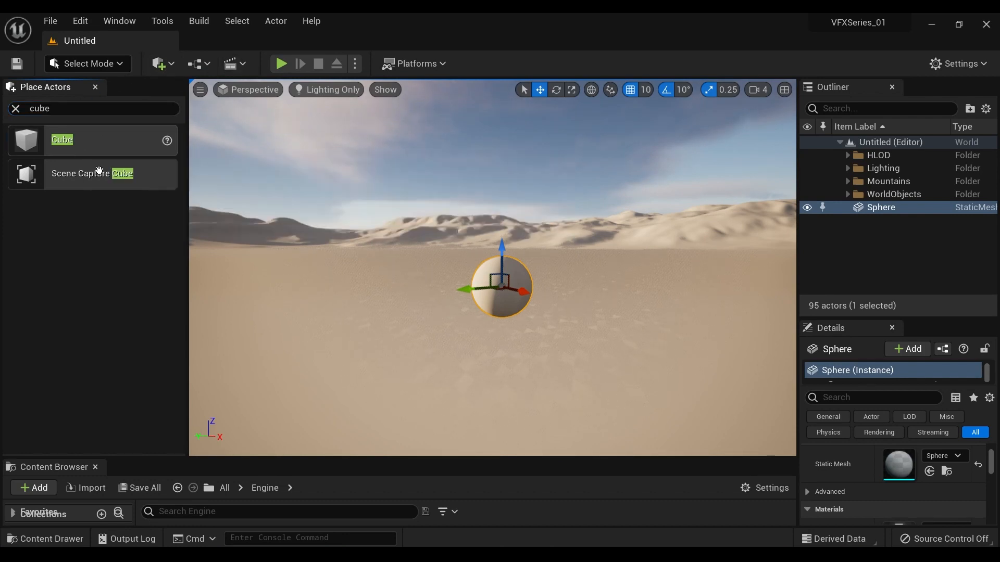
Shift the sphere aside, place a Cube in the empty desert area beside it, and clear the class search
drag(479, 291, 368, 298)
drag(87, 151, 472, 220)
drag(499, 264, 573, 279)
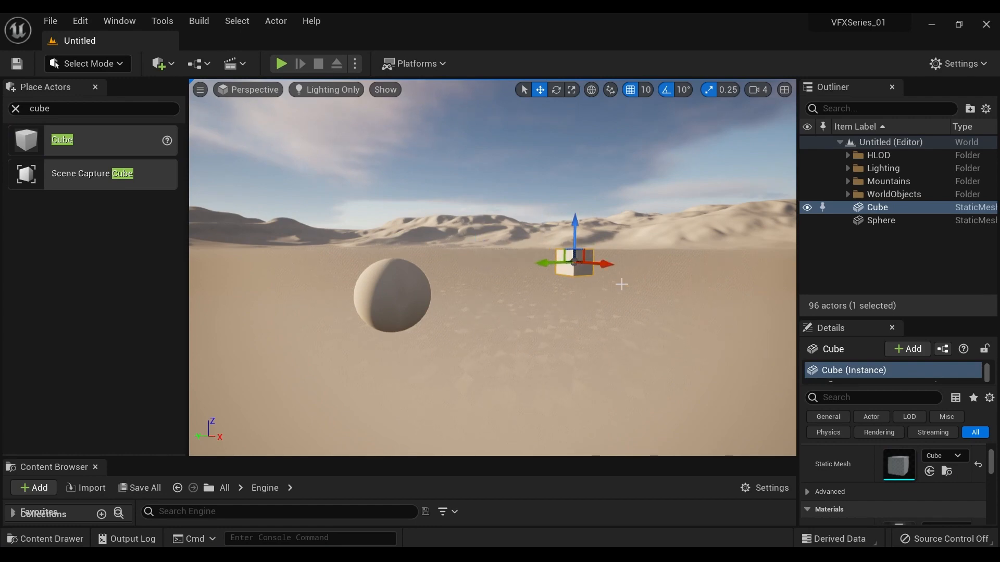
key(f)
scroll(592, 277, down, 5)
right_drag(493, 268, 438, 291)
click(16, 109)
right_drag(424, 240, 462, 256)
key(w)
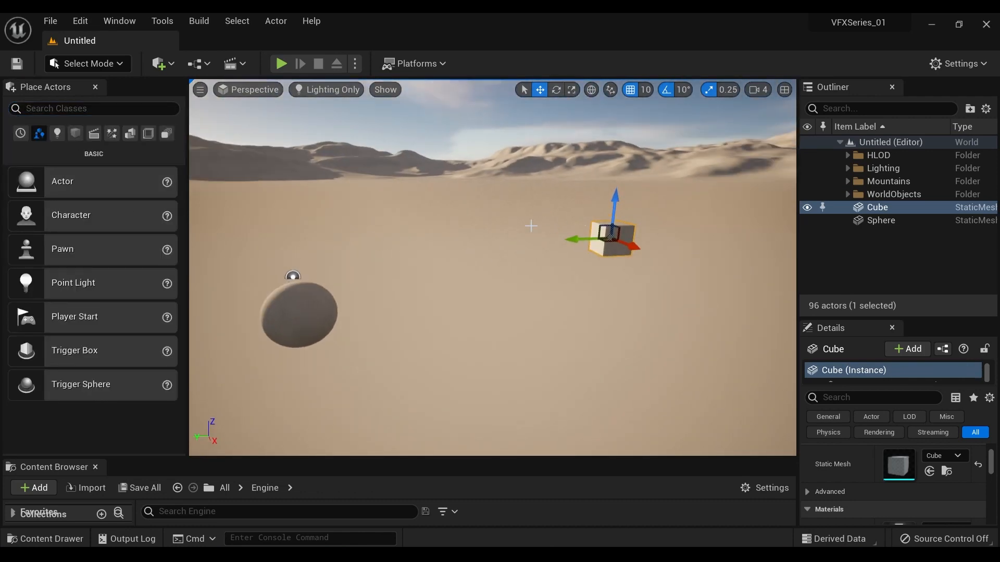
Select the sphere and move it close to the cube
right_drag(552, 225, 455, 260)
click(358, 289)
drag(329, 306, 640, 253)
right_drag(570, 292, 683, 291)
right_drag(508, 317, 596, 250)
key(w)
click(472, 214)
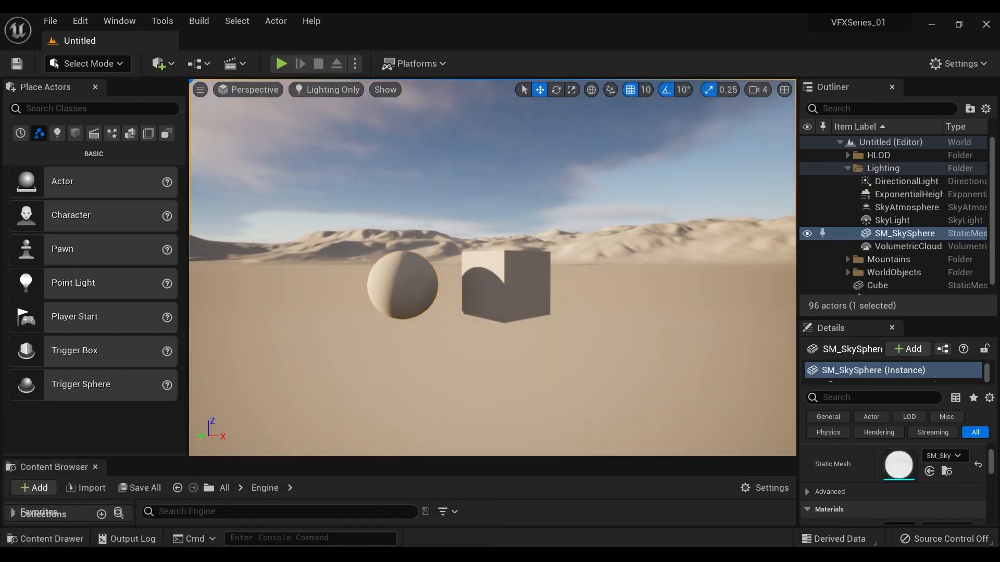
Select the cube and translate it away from the sphere
click(489, 284)
click(398, 286)
click(489, 283)
click(401, 298)
click(505, 286)
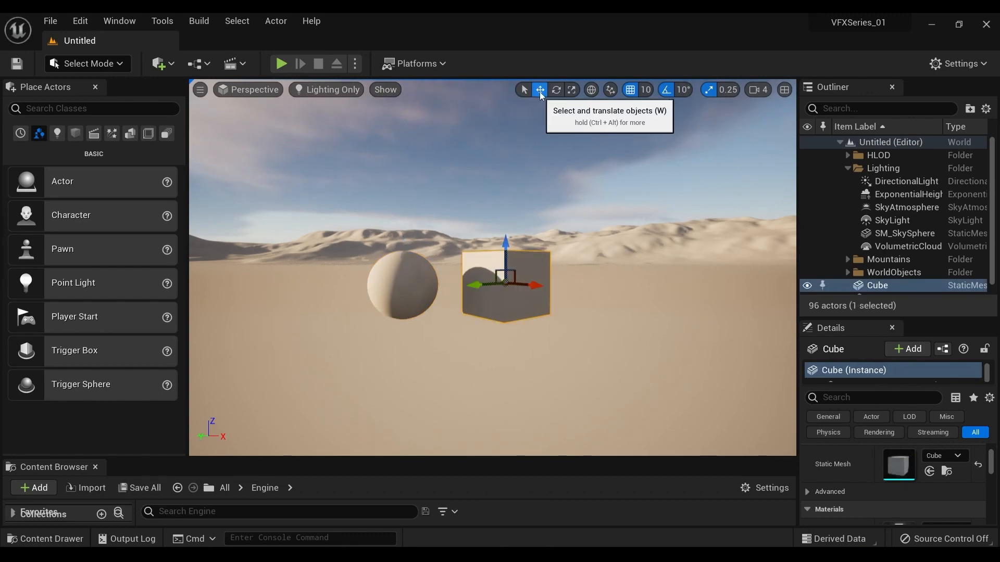
mouse_move(543, 170)
right_down()
mouse_move(543, 136)
mouse_move(543, 219)
mouse_move(557, 169)
mouse_move(555, 229)
mouse_move(542, 185)
right_up()
key(e)
key(s)
key(w)
drag(503, 278, 459, 254)
drag(503, 183, 514, 208)
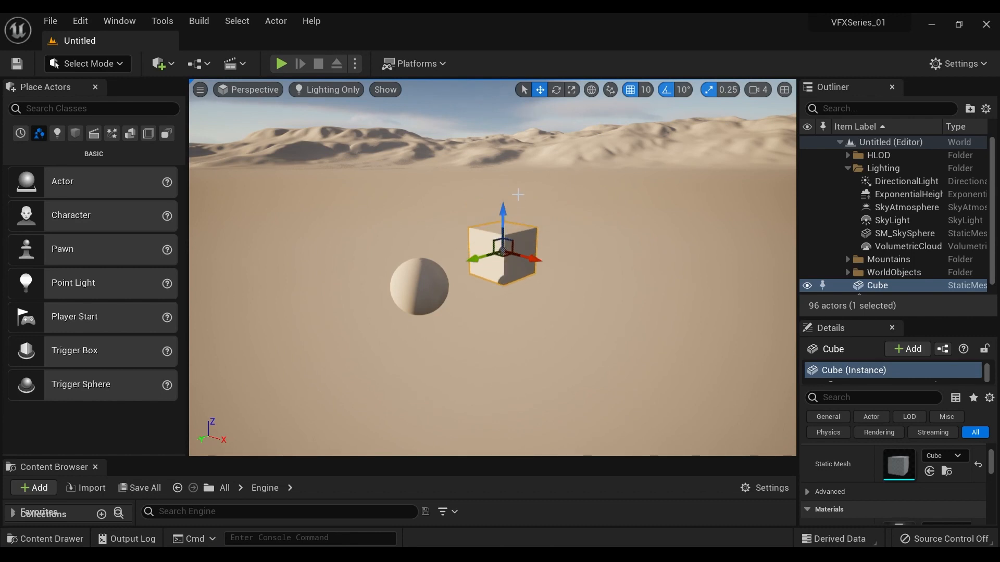
Scale the cube up horizontally along X and Y into a wide, flat block
key(e)
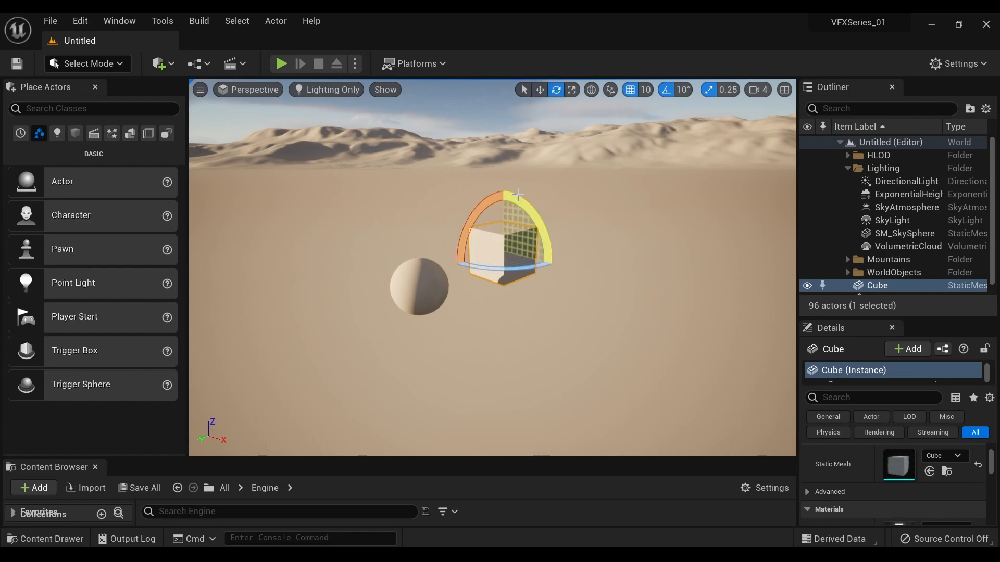
key(r)
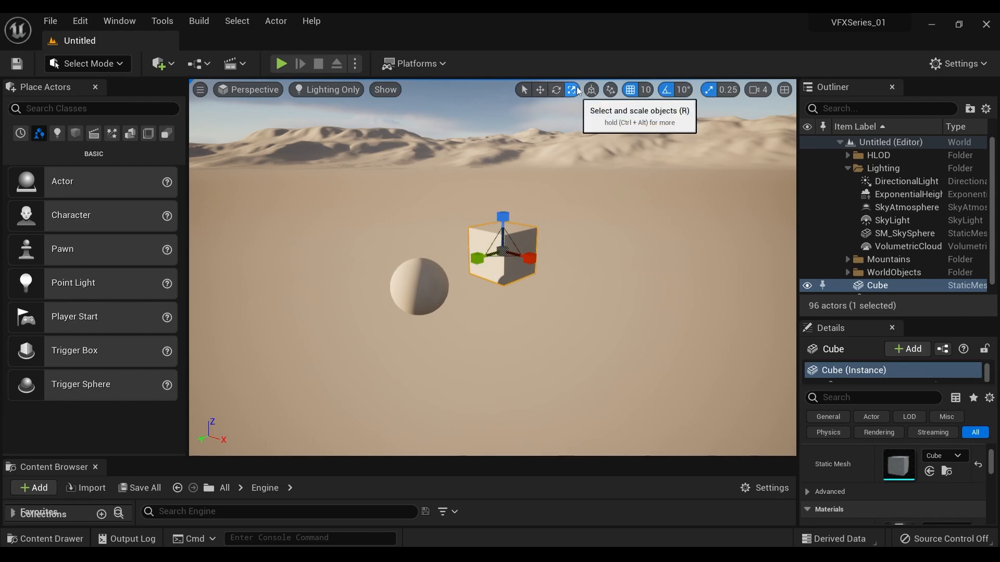
drag(477, 258, 536, 260)
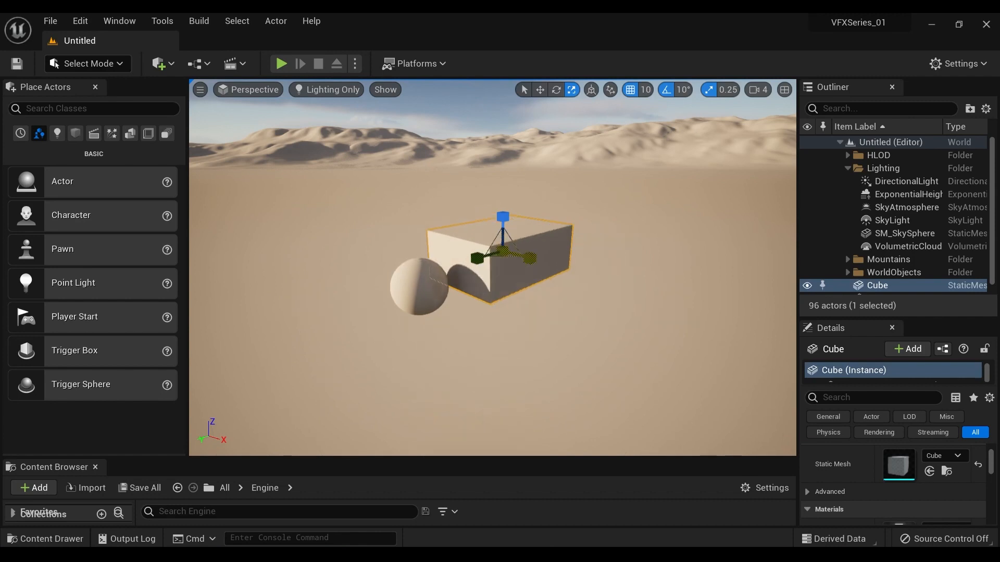
mouse_move(509, 223)
mouse_down()
mouse_move(510, 179)
mouse_move(509, 222)
mouse_up()
Rotate the scaled cube about the Y and Z axes so it stands tilted diagonally
key(e)
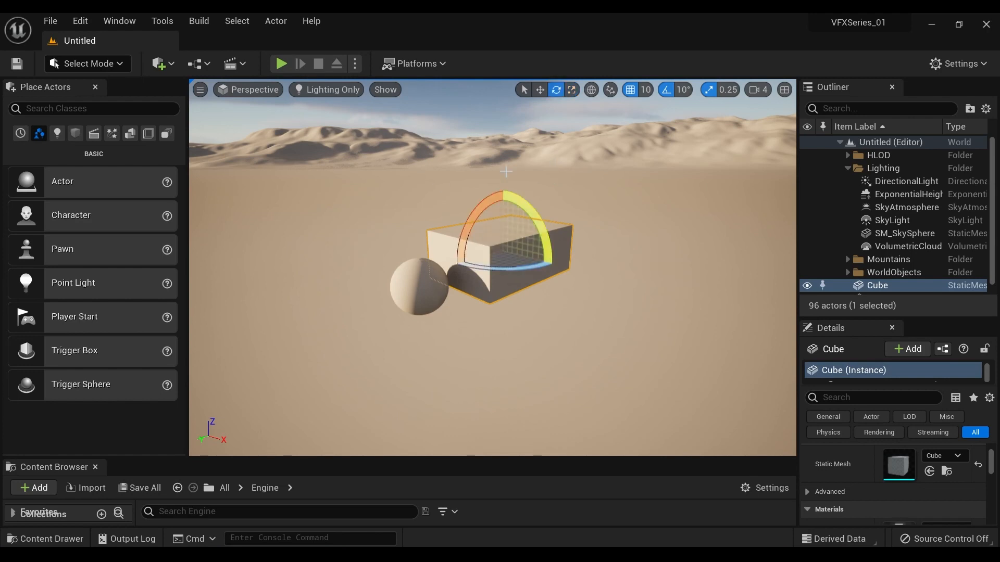
drag(526, 204, 510, 268)
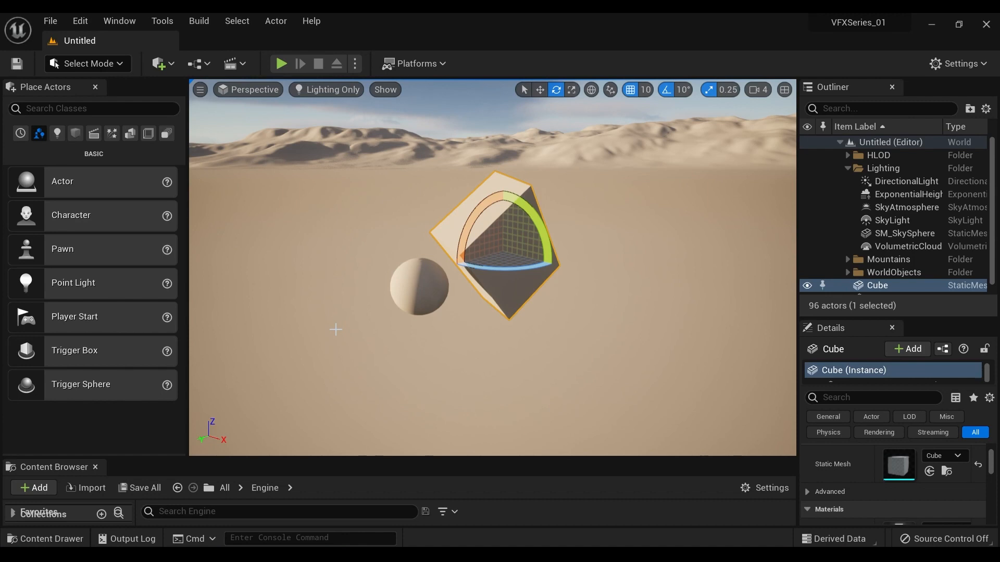
drag(499, 265, 650, 185)
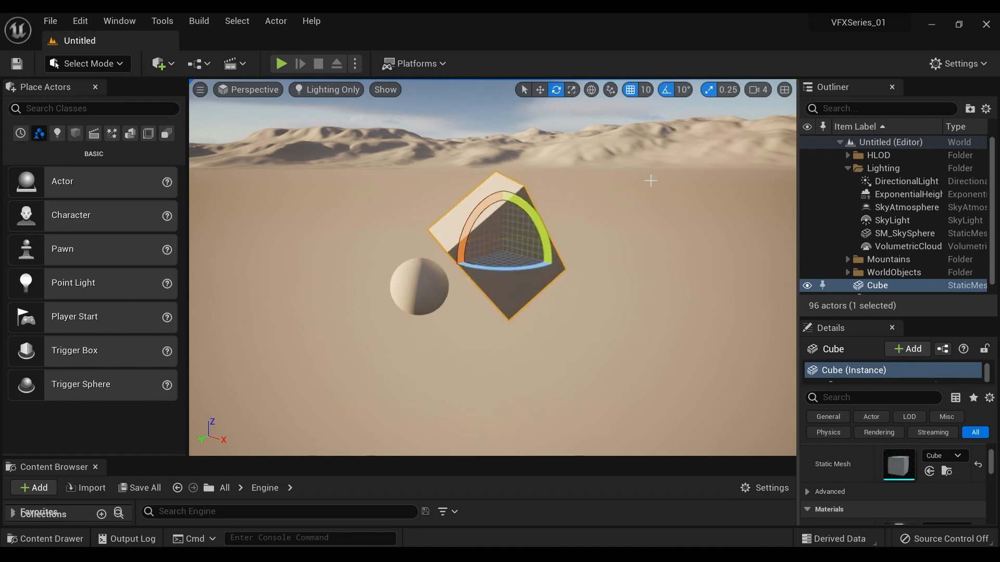
Switch back to translating and move the tilted cube slightly along the world X axis
click(528, 93)
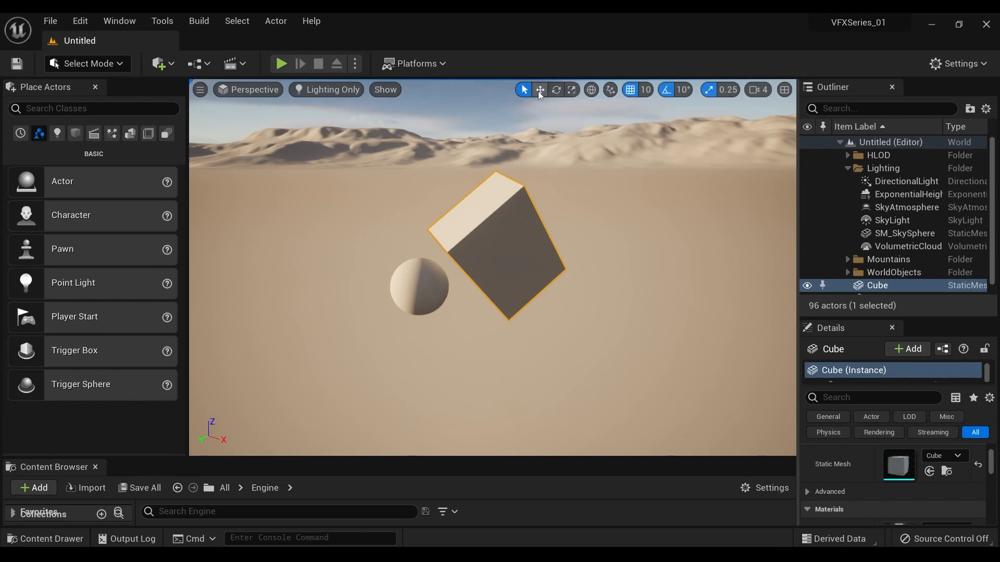
key(e)
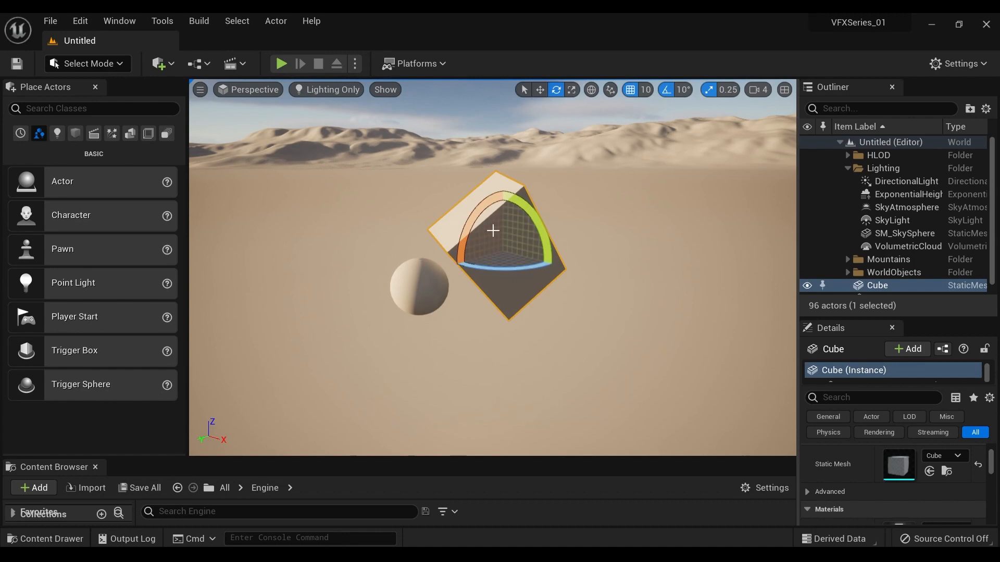
key(w)
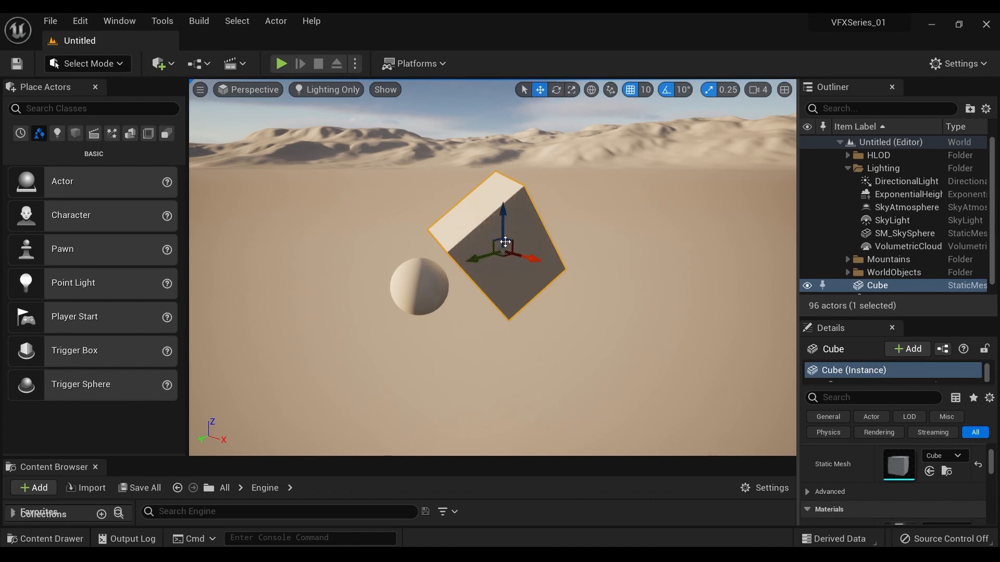
mouse_move(524, 256)
mouse_down()
mouse_move(677, 359)
mouse_move(499, 245)
mouse_move(615, 275)
mouse_move(420, 226)
mouse_move(531, 269)
mouse_up()
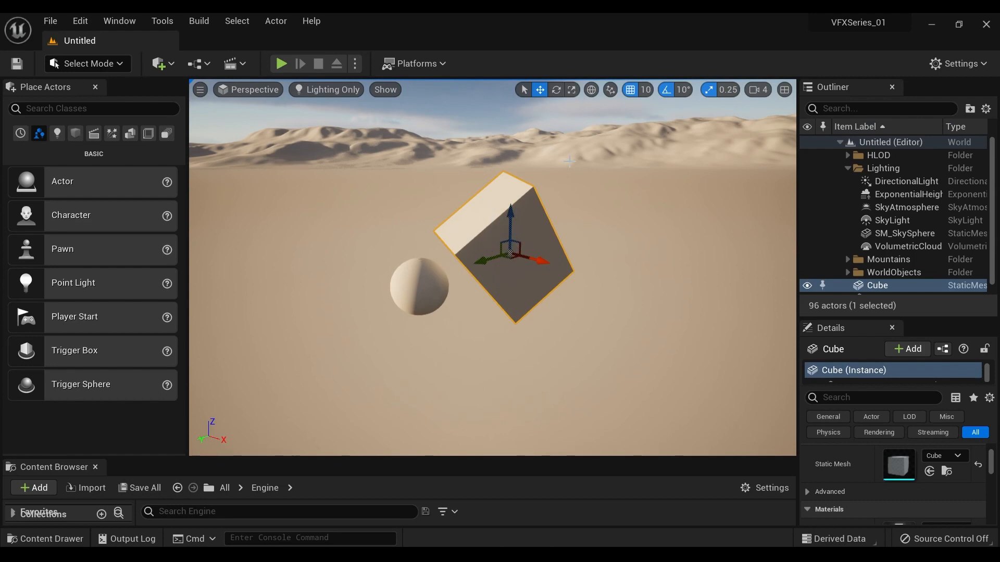
Set the transform gizmo to local space and move the cube along its own tilted axes
click(588, 90)
right_drag(614, 219, 662, 156)
mouse_move(520, 252)
right_down()
mouse_move(542, 263)
mouse_move(469, 260)
mouse_move(520, 252)
right_up()
drag(479, 250, 533, 220)
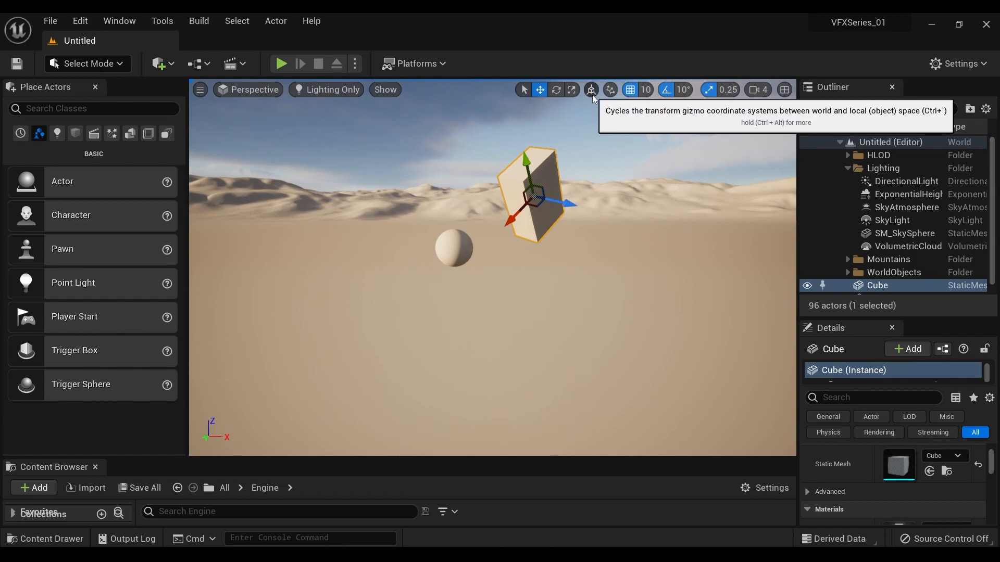
Return the gizmo to world space and reposition the cube along the world axes, lowering it toward the ground
click(592, 94)
drag(520, 196, 542, 196)
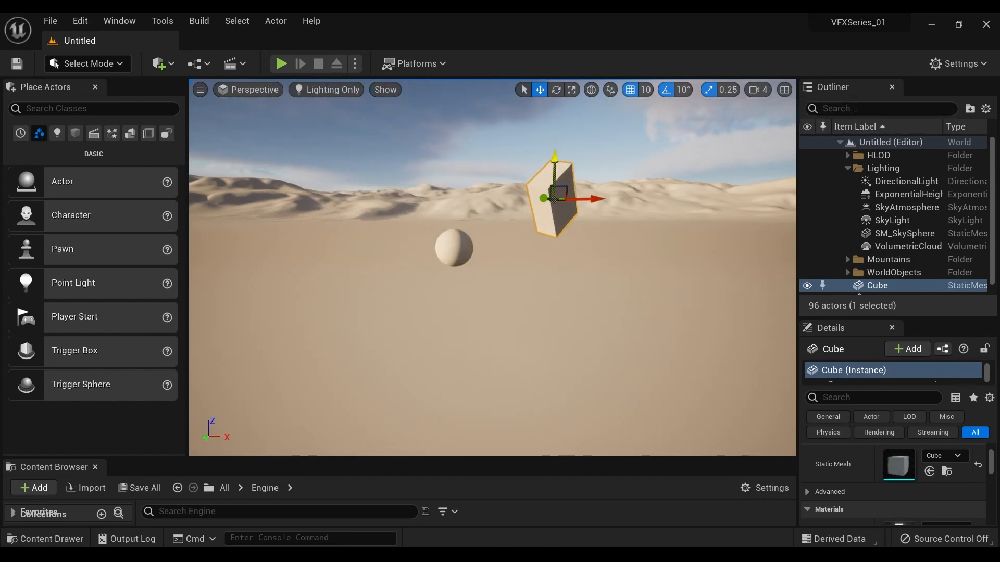
drag(554, 159, 552, 227)
drag(537, 273, 505, 311)
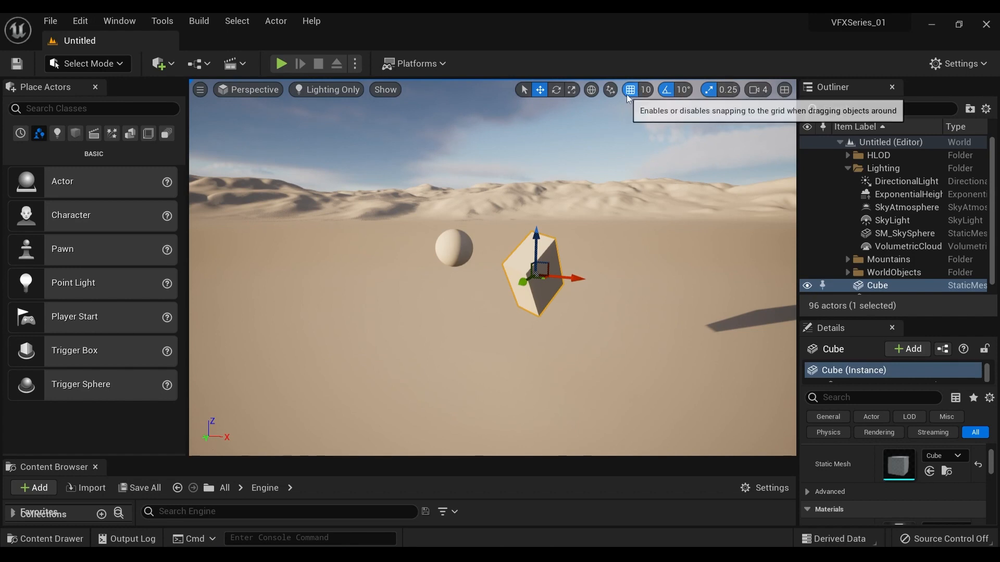
Reselect the cube and raise it along the Z axis with grid snapping on
click(759, 93)
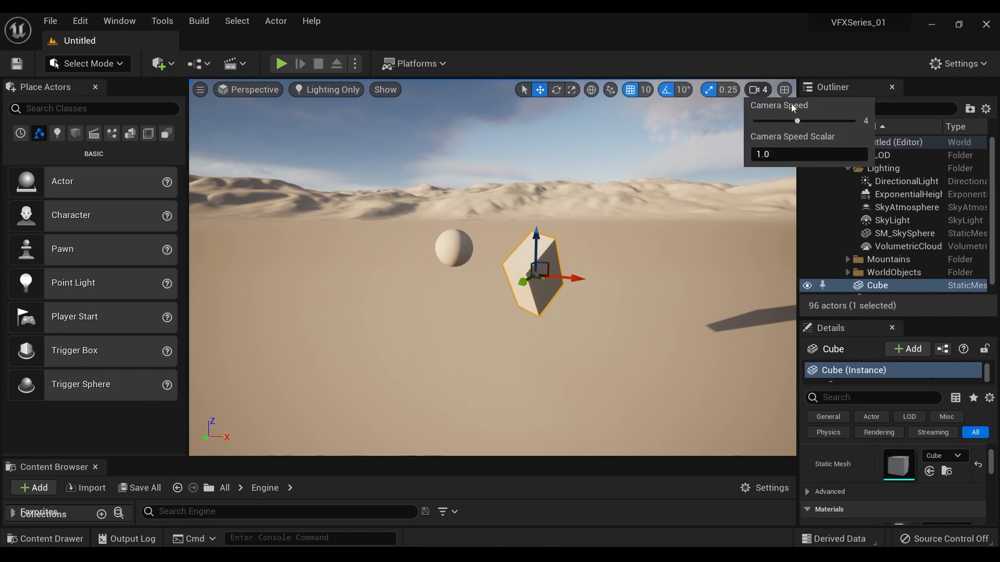
click(695, 102)
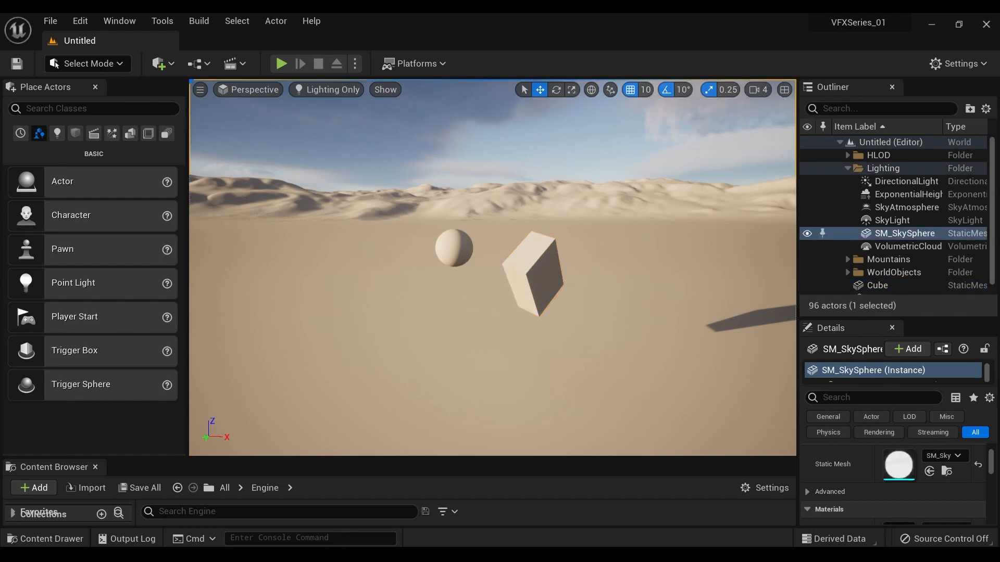
click(534, 273)
mouse_move(534, 273)
right_down()
mouse_move(557, 336)
mouse_move(589, 349)
mouse_move(492, 253)
mouse_move(541, 267)
right_up()
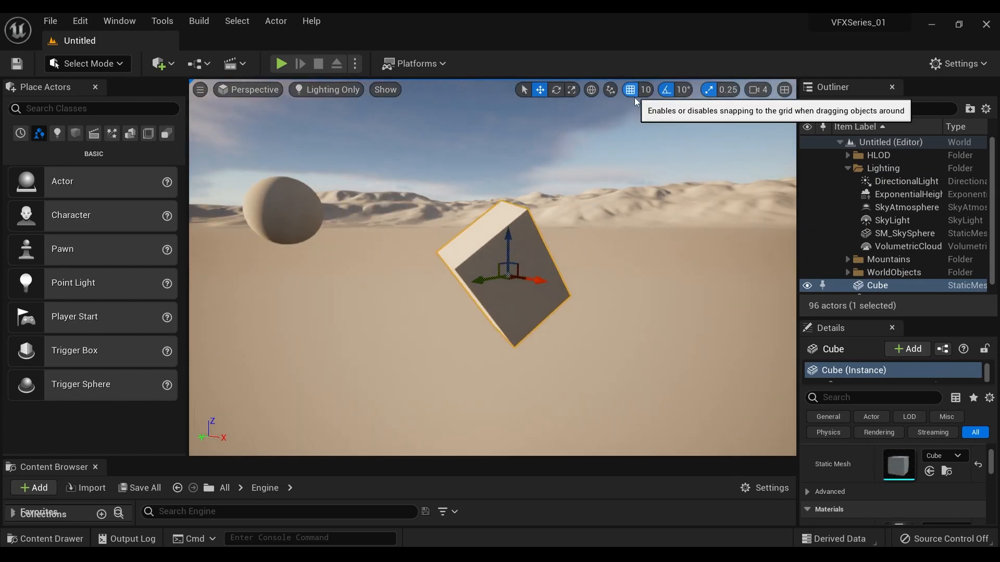
drag(508, 239, 508, 198)
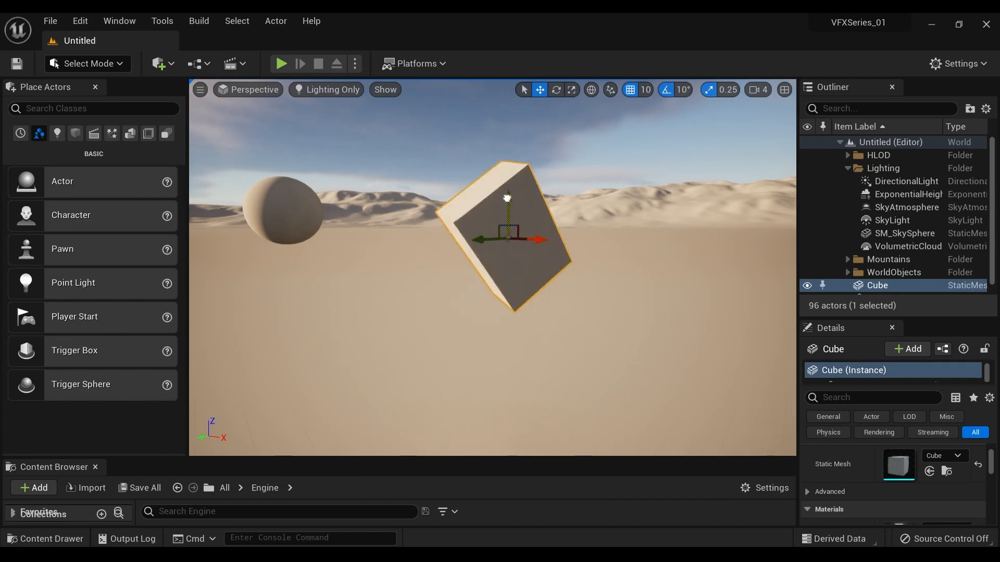
Set the position grid snap size to 1
click(646, 94)
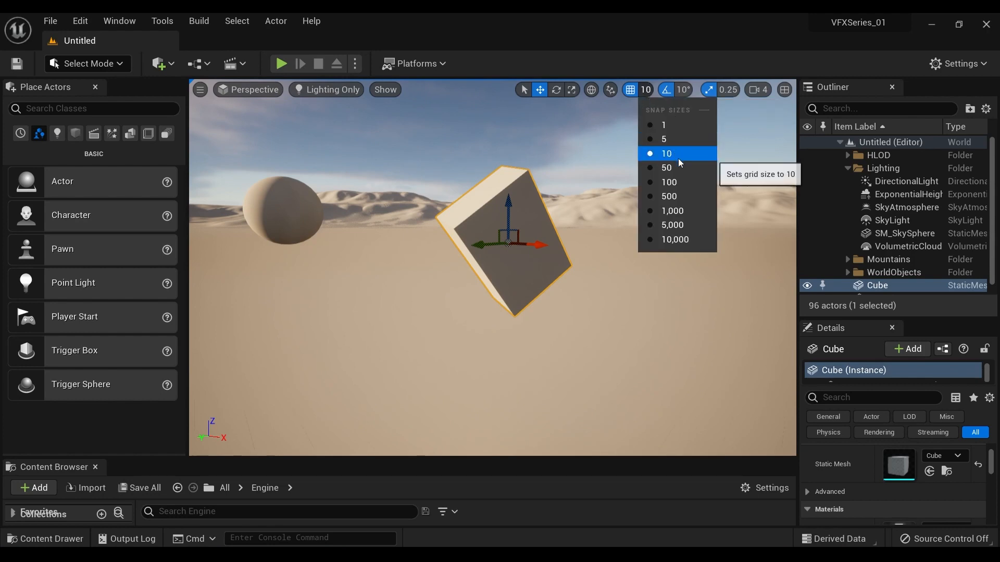
click(673, 129)
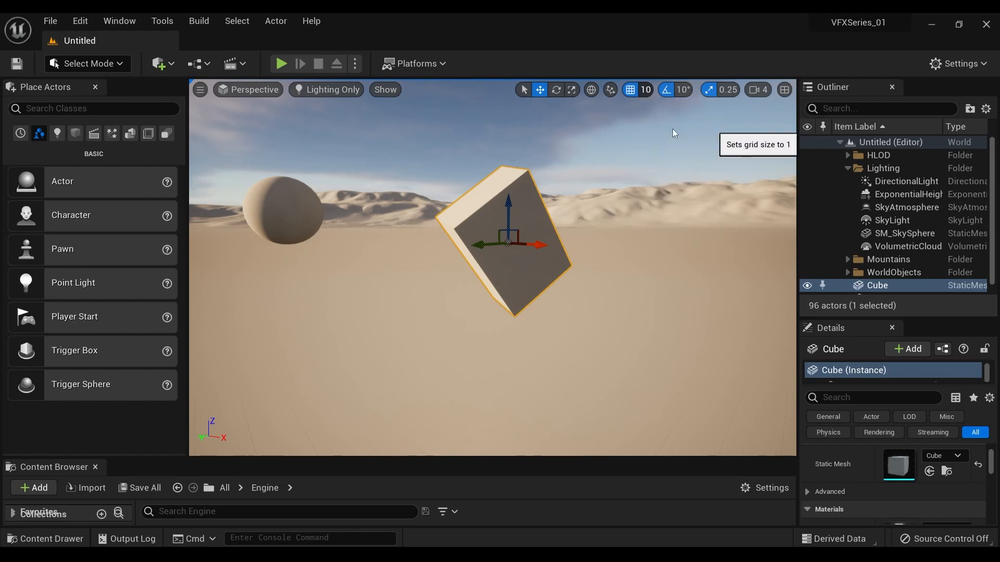
Reposition the cube along the world Y and X axes using the 1-unit grid snap
drag(476, 245, 497, 243)
drag(527, 208, 584, 207)
drag(537, 246, 604, 203)
Set the position grid snap size to 500 and move the cube along the Y axis
click(645, 90)
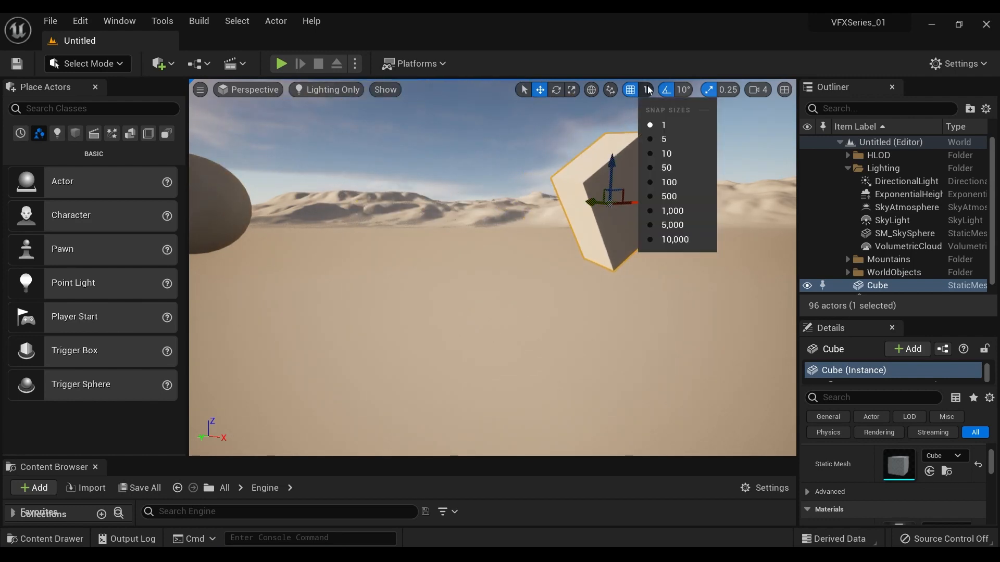
click(678, 197)
mouse_move(597, 200)
mouse_down()
mouse_move(417, 207)
mouse_move(633, 196)
mouse_move(779, 211)
mouse_move(545, 216)
mouse_move(199, 201)
mouse_move(664, 207)
mouse_move(430, 205)
mouse_move(594, 203)
mouse_up()
Return the position grid snap size to 1 and frame both the cube and the sphere in view
click(645, 93)
click(672, 125)
key(s)
right_drag(672, 125, 720, 146)
right_drag(580, 149, 608, 175)
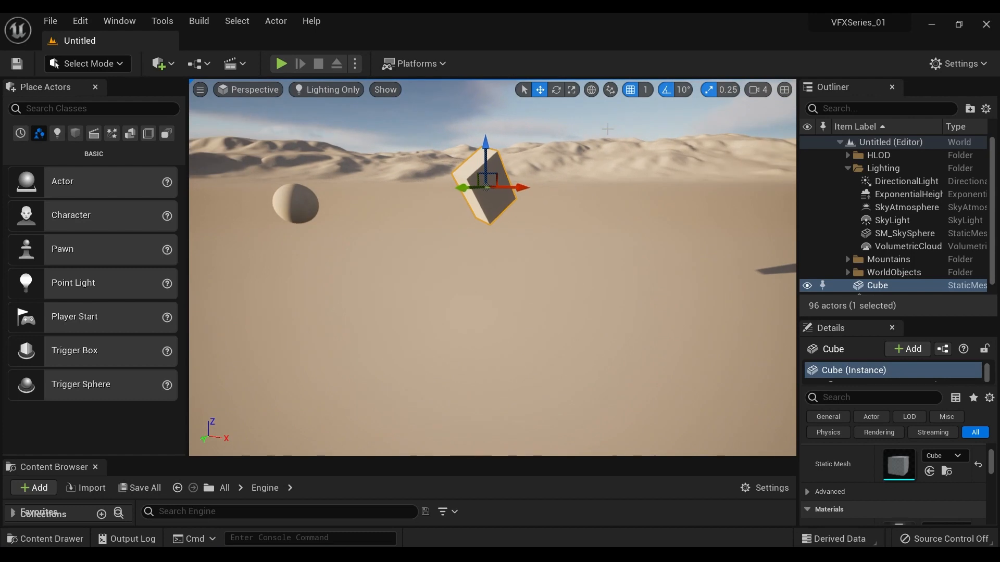
Set the rotation snap to 120° and try rotating the cube about the Y axis
click(684, 93)
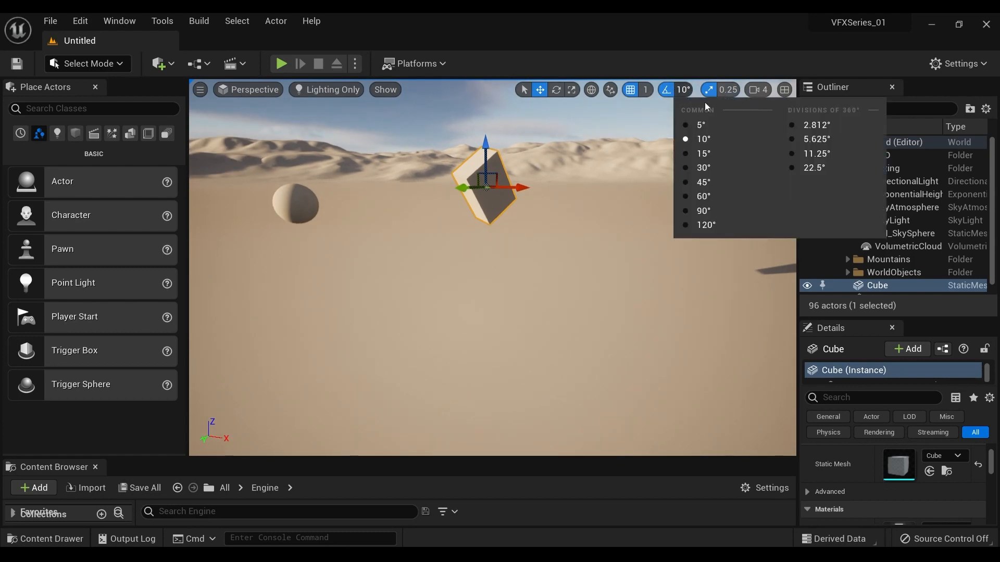
click(698, 231)
key(e)
drag(520, 146, 544, 188)
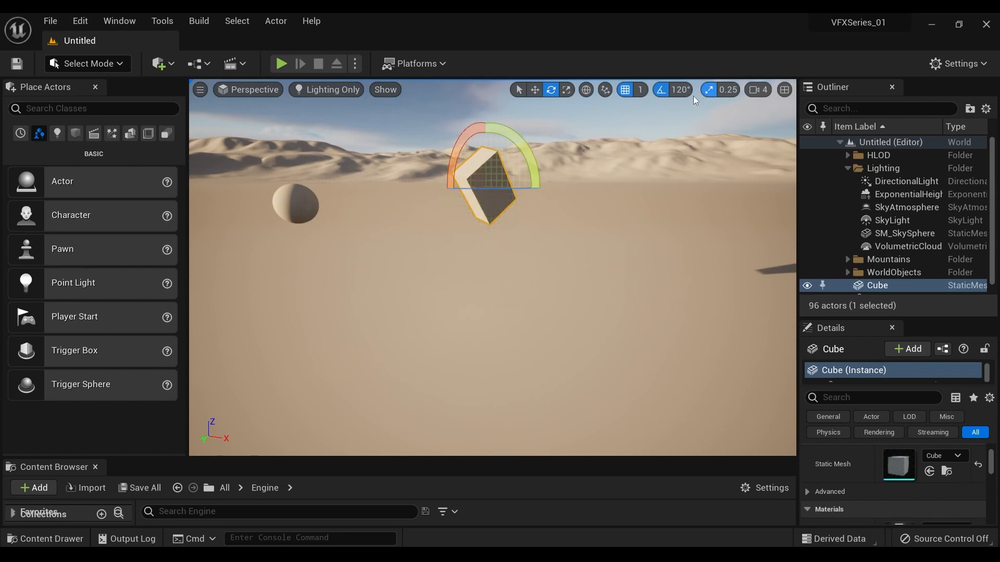
Set the rotation snap to 2.812° and rotate the cube about the Y axis
click(680, 90)
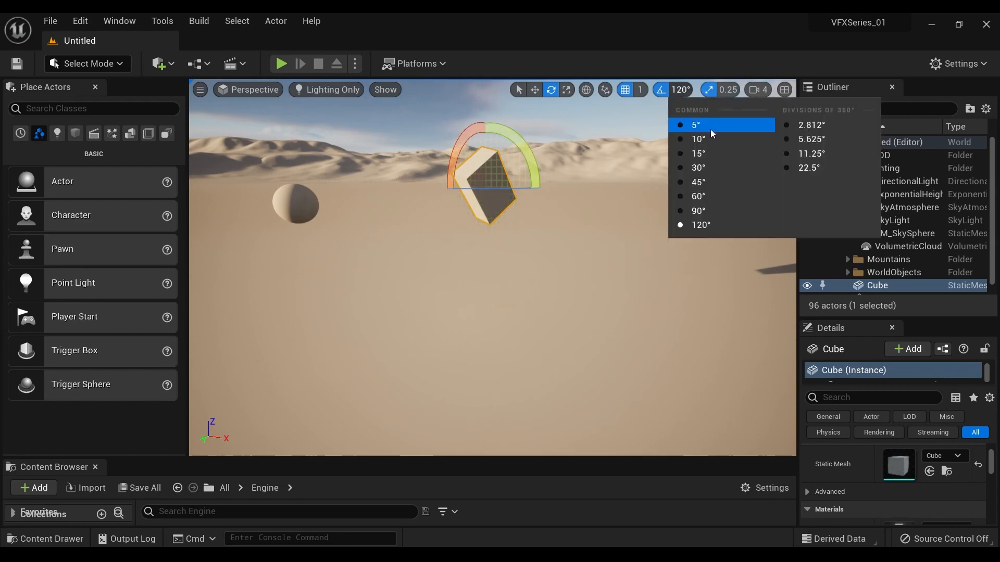
click(807, 125)
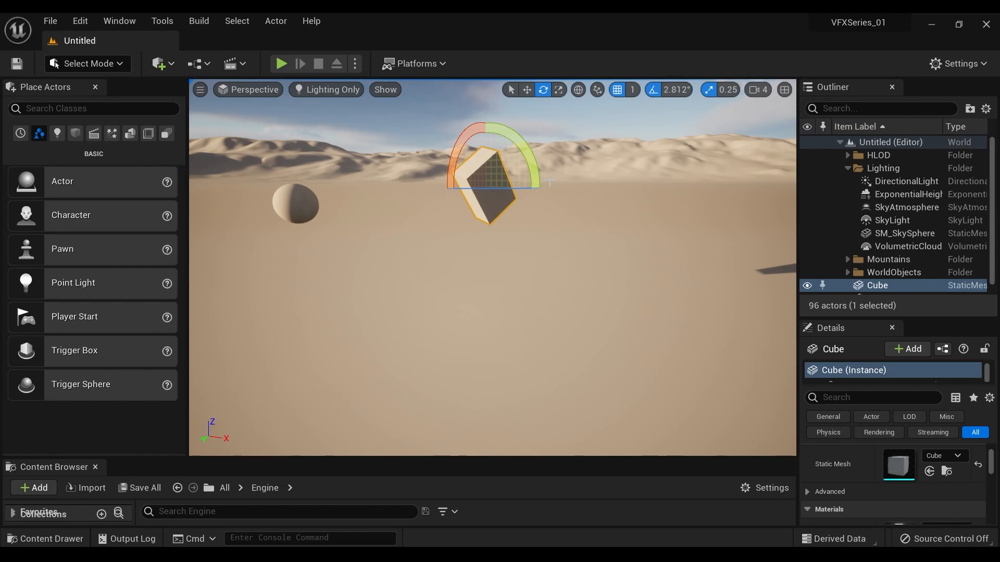
drag(514, 138, 532, 180)
Set the scale snap to 0.03125 and stretch the cube slightly along its X axis
key(r)
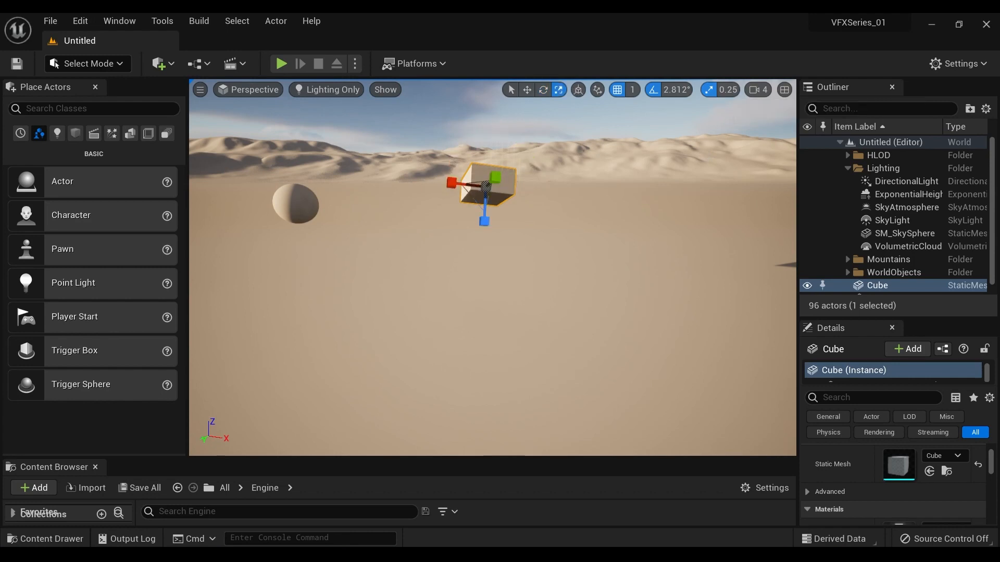
click(729, 90)
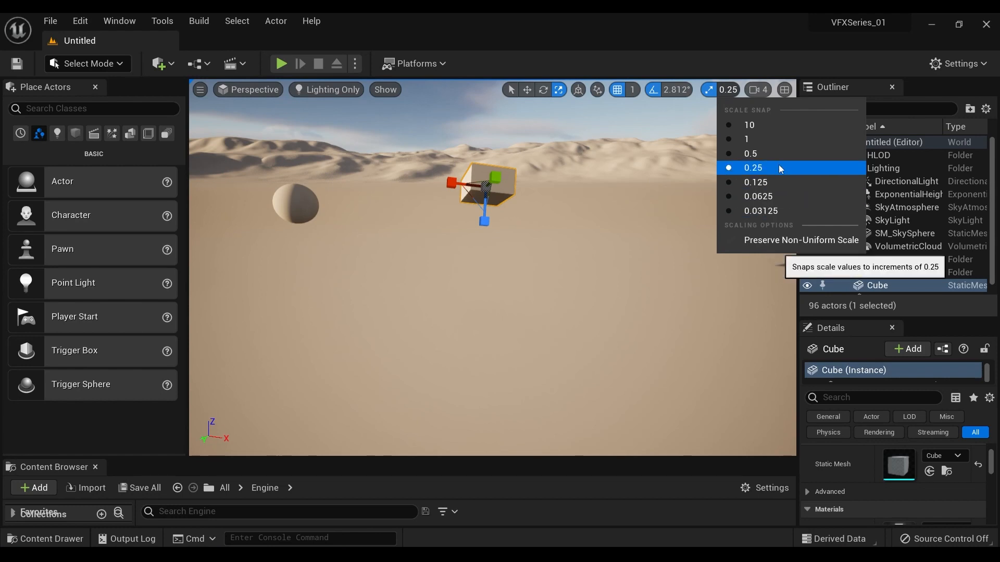
click(787, 210)
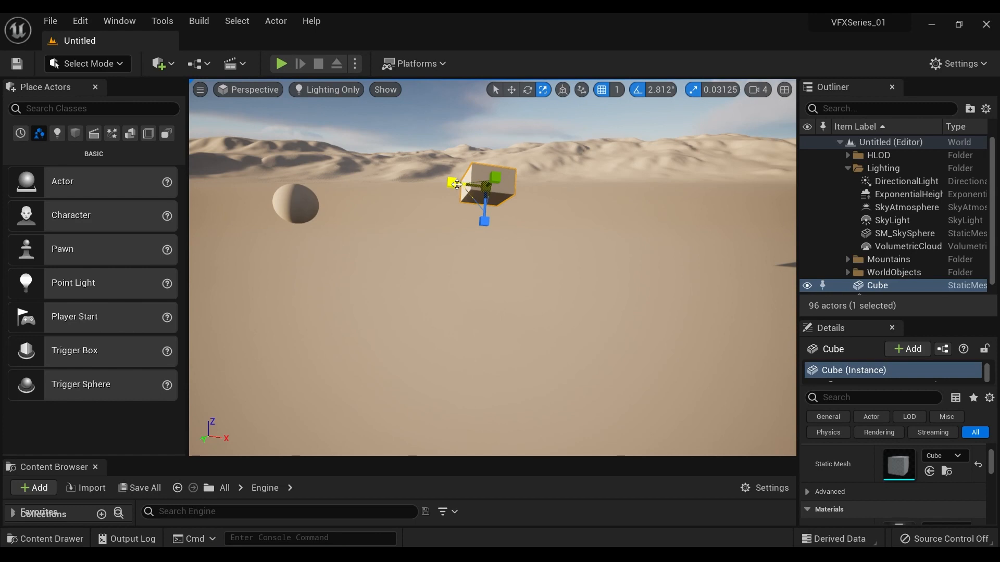
drag(452, 182, 441, 184)
Set the scale snap to 10 and stretch the cube along its X axis into a long beam
click(701, 91)
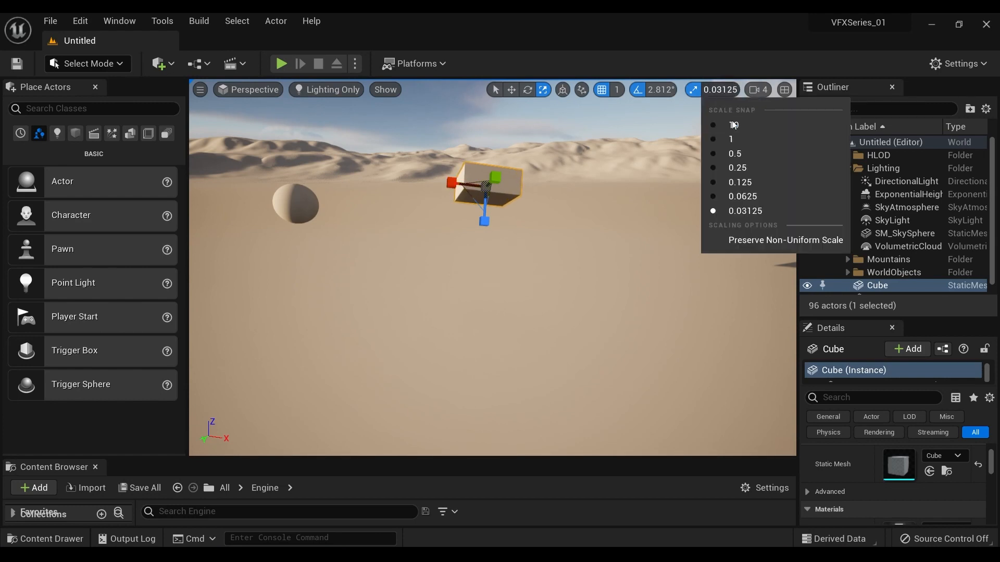
click(725, 105)
drag(452, 182, 442, 184)
Return the scale snap to 0.25 and rotate the stretched cube about the X axis
click(686, 91)
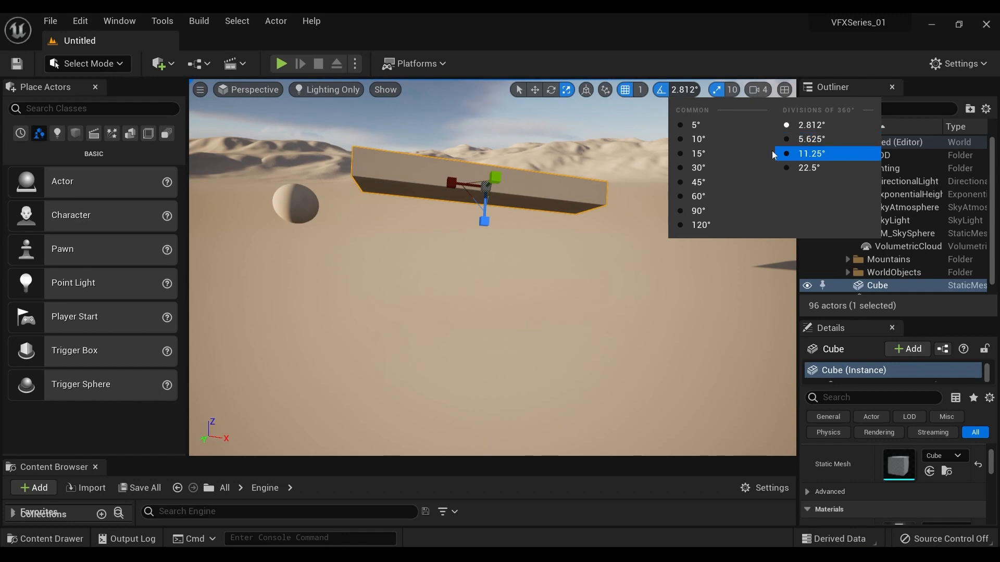
click(716, 90)
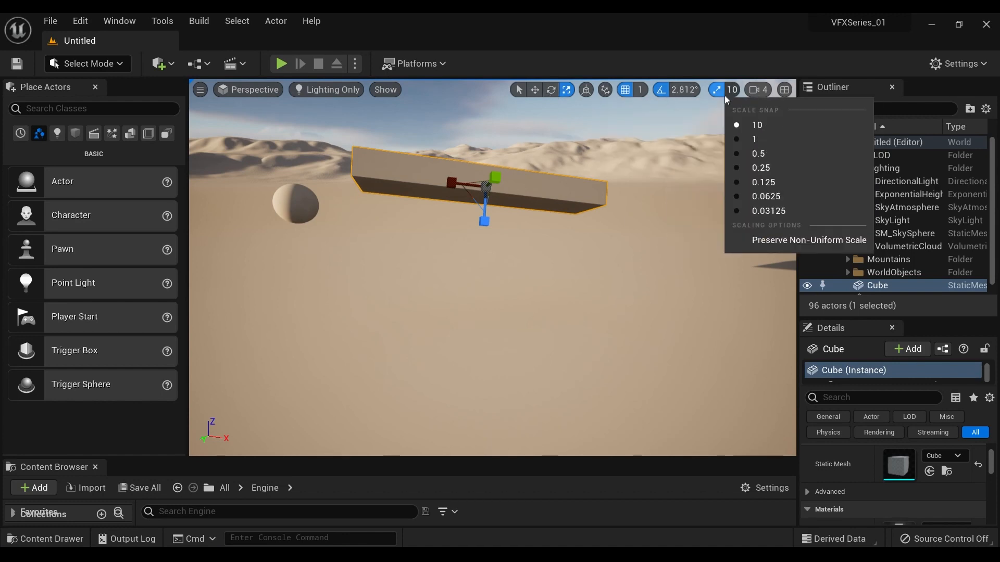
click(775, 170)
key(e)
mouse_move(464, 140)
mouse_down()
mouse_move(476, 112)
mouse_move(474, 133)
mouse_move(500, 136)
mouse_move(494, 129)
mouse_up()
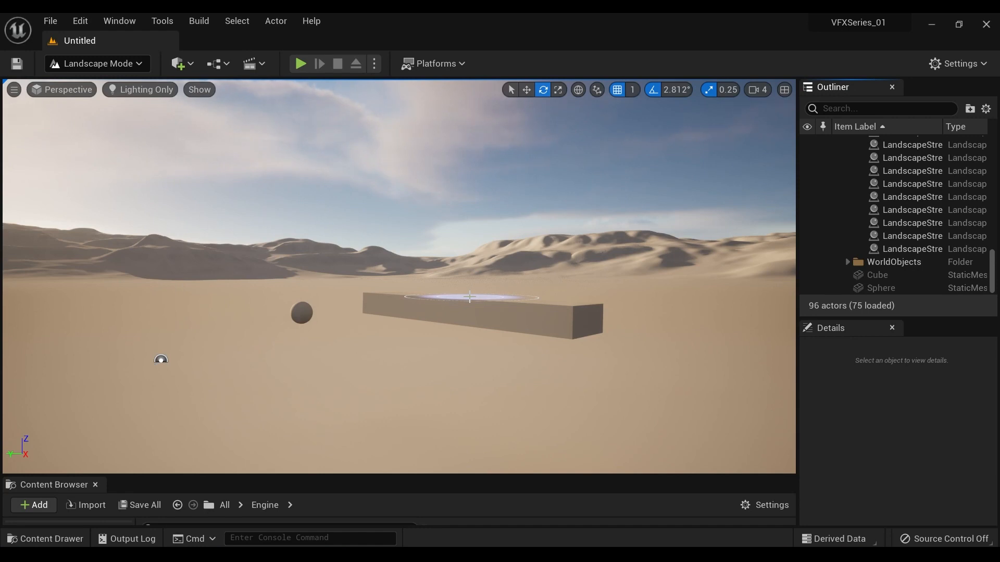
Switch the editor from Landscape mode back to Select mode and select the stretched cube
click(97, 63)
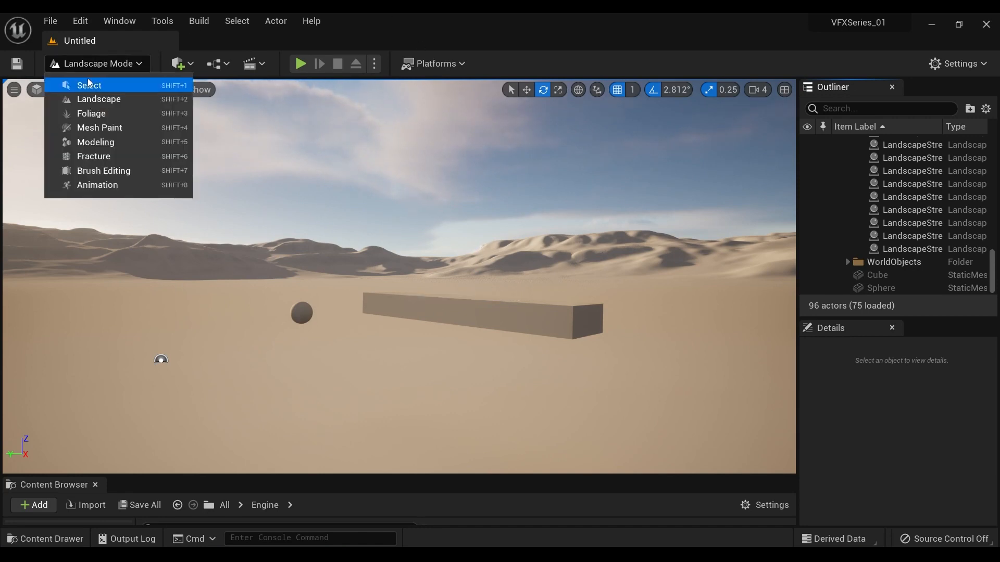
click(87, 80)
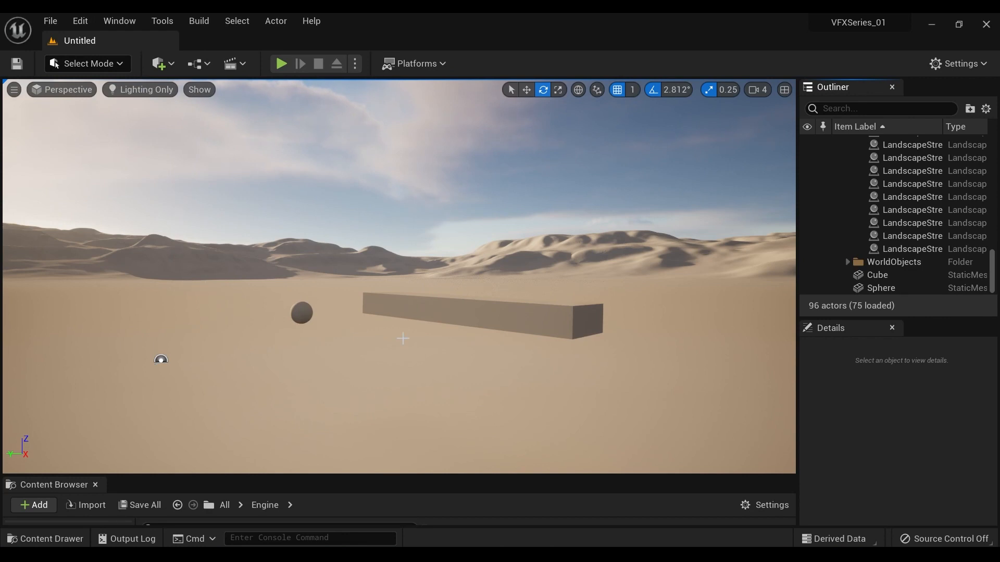
click(70, 67)
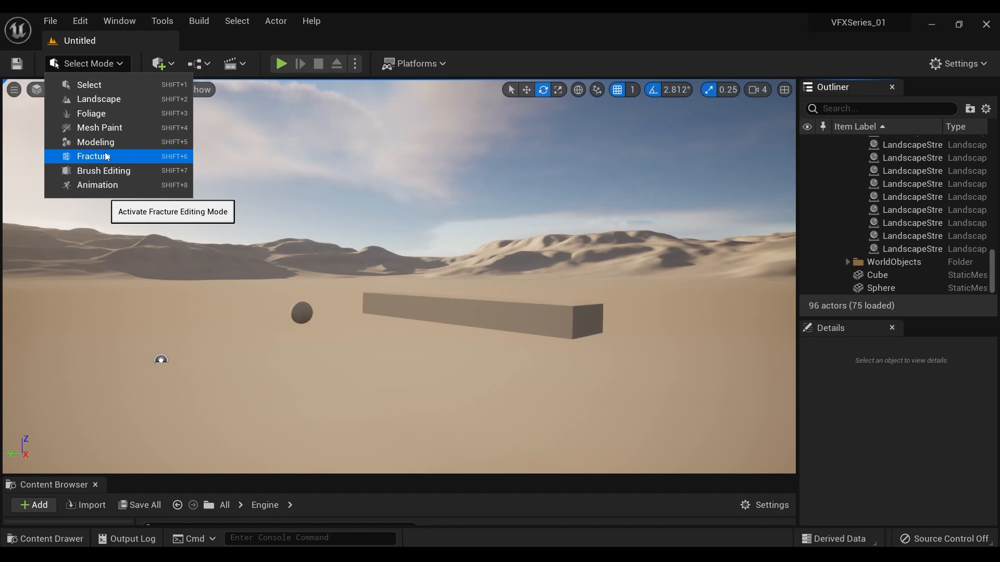
click(101, 86)
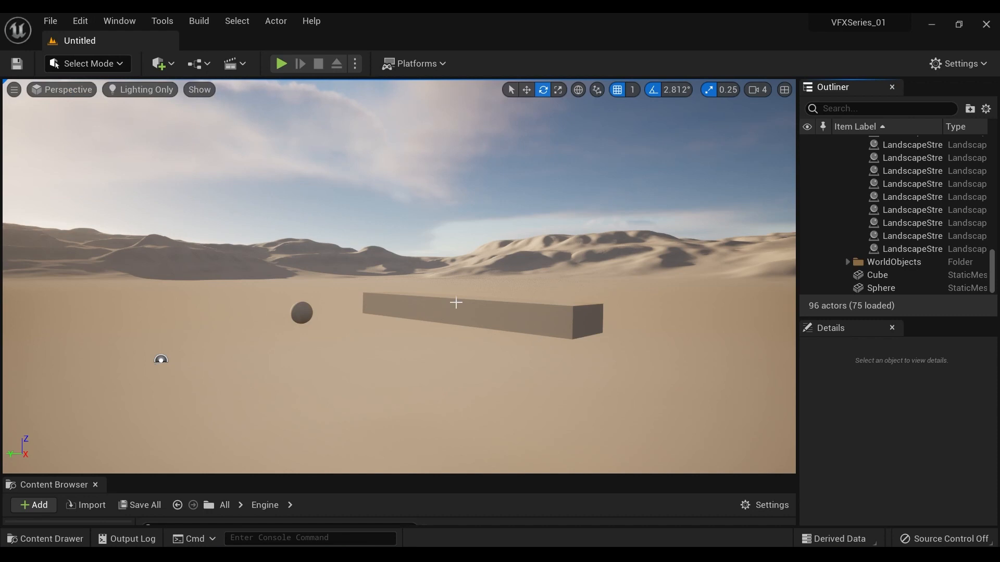
click(456, 303)
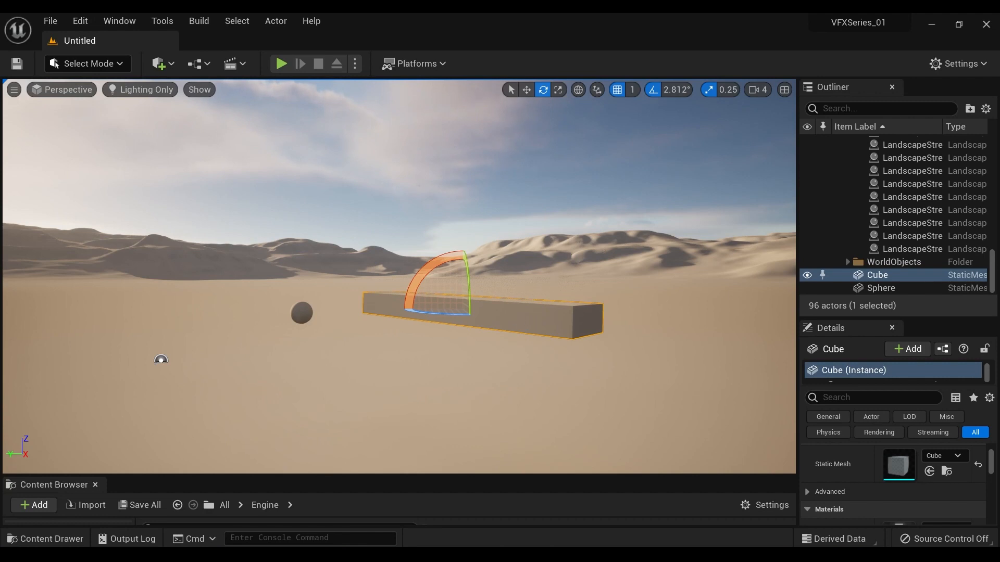
click(87, 63)
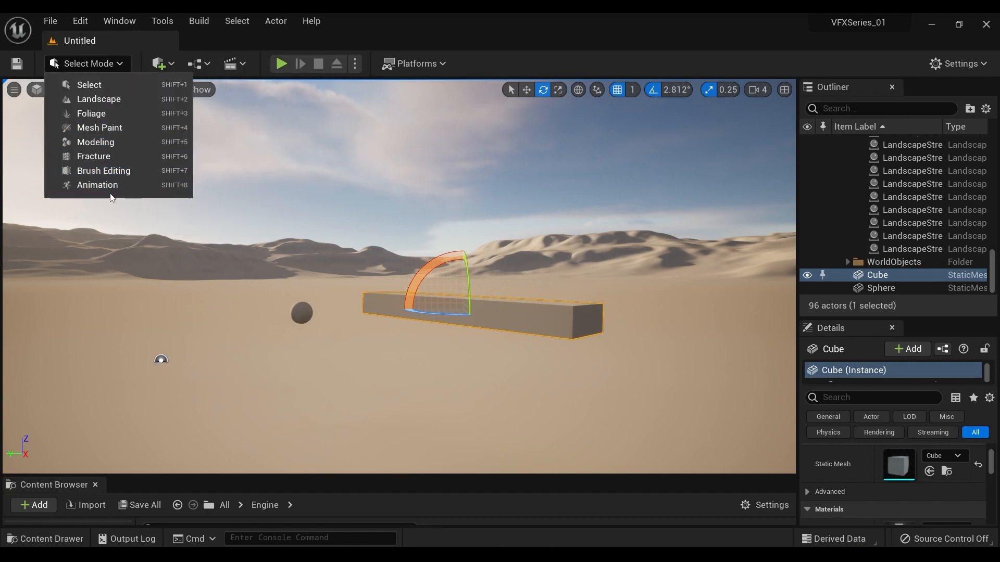
click(116, 100)
click(103, 64)
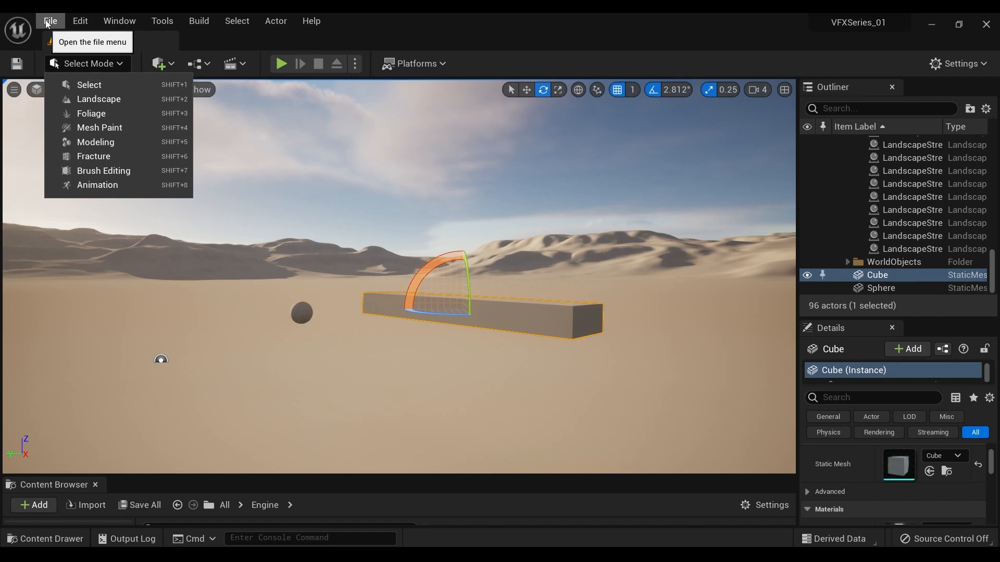
click(412, 31)
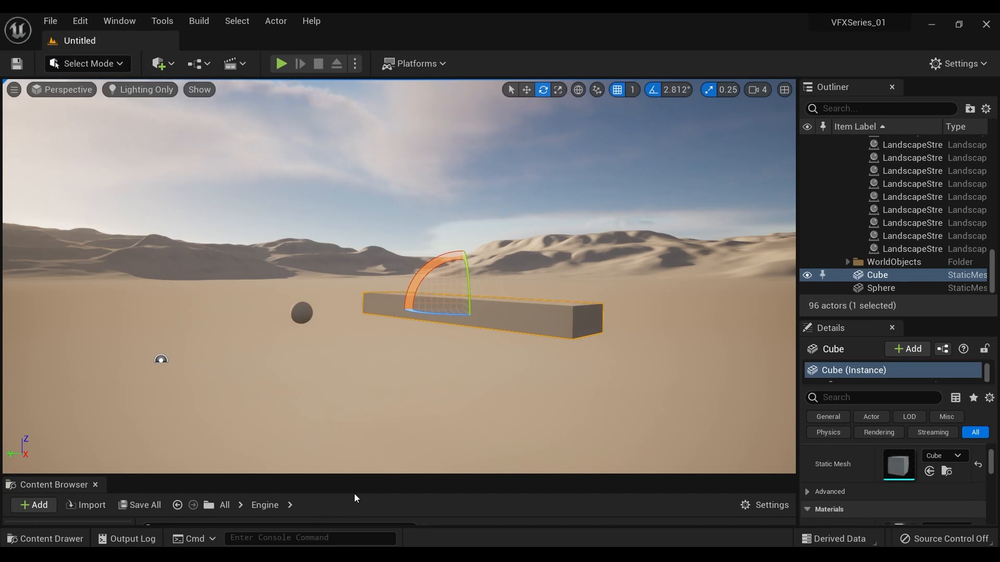
key(super+Down)
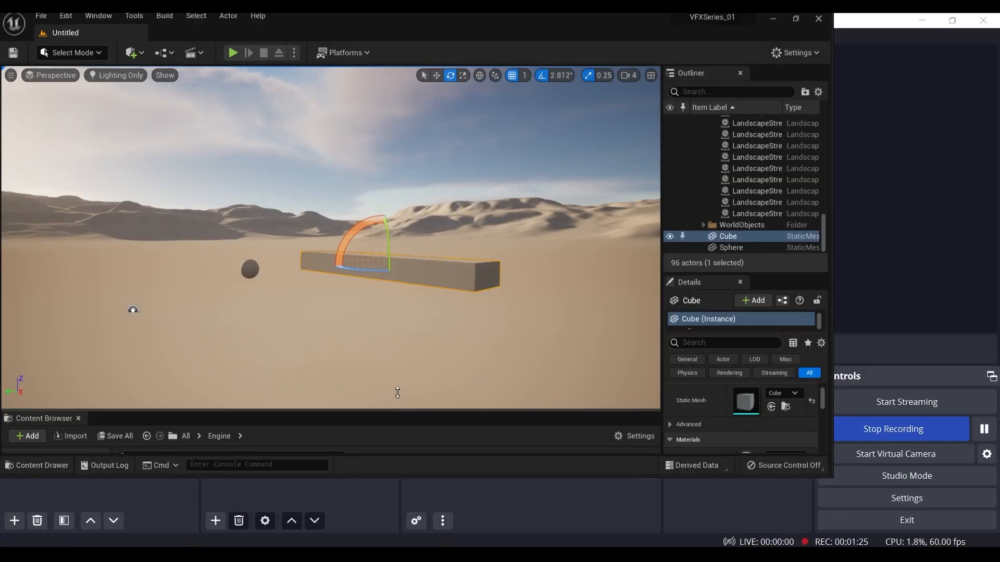
click(819, 26)
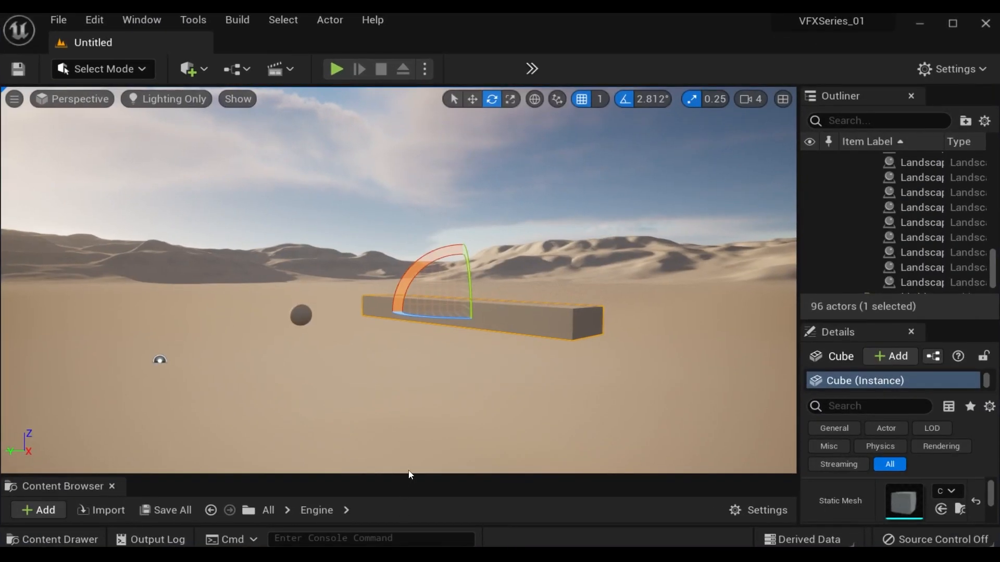
Enlarge the Content Browser, show the project's Content folder and locate the Untitled level in it
drag(408, 472, 423, 300)
click(71, 397)
scroll(459, 432, down, 2)
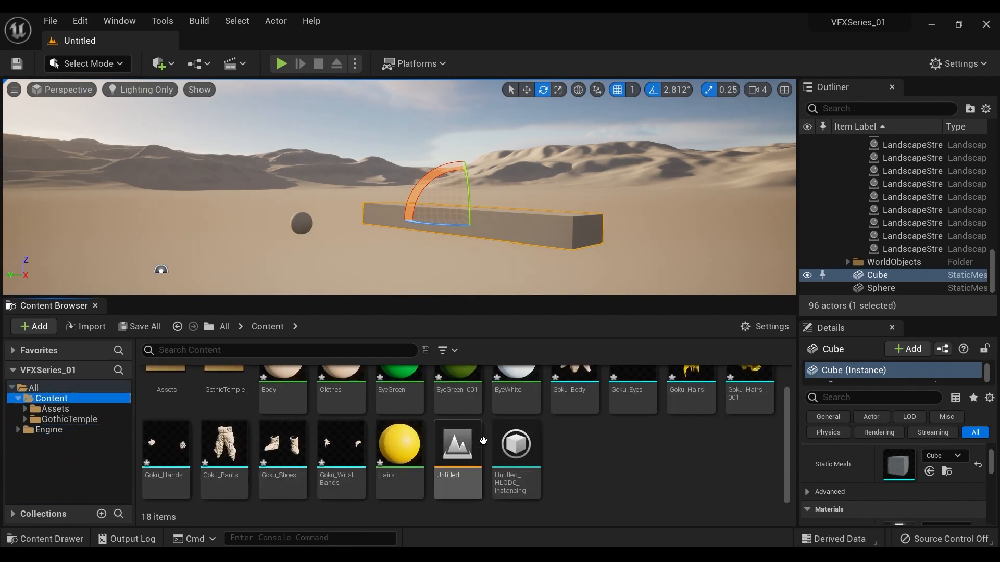
click(478, 449)
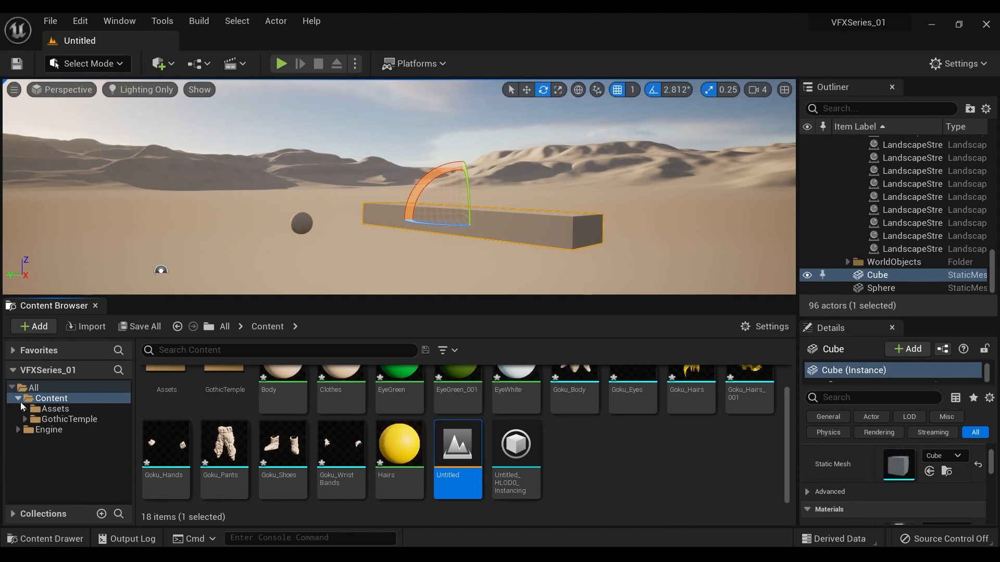
click(18, 399)
click(18, 398)
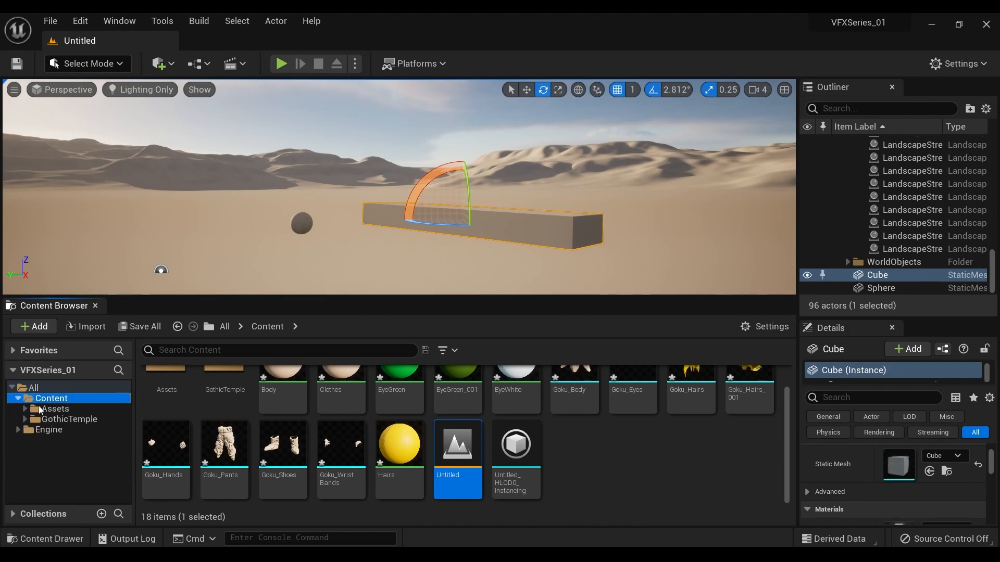
Create a folder named Levels inside the Content folder and open it
right_click(622, 478)
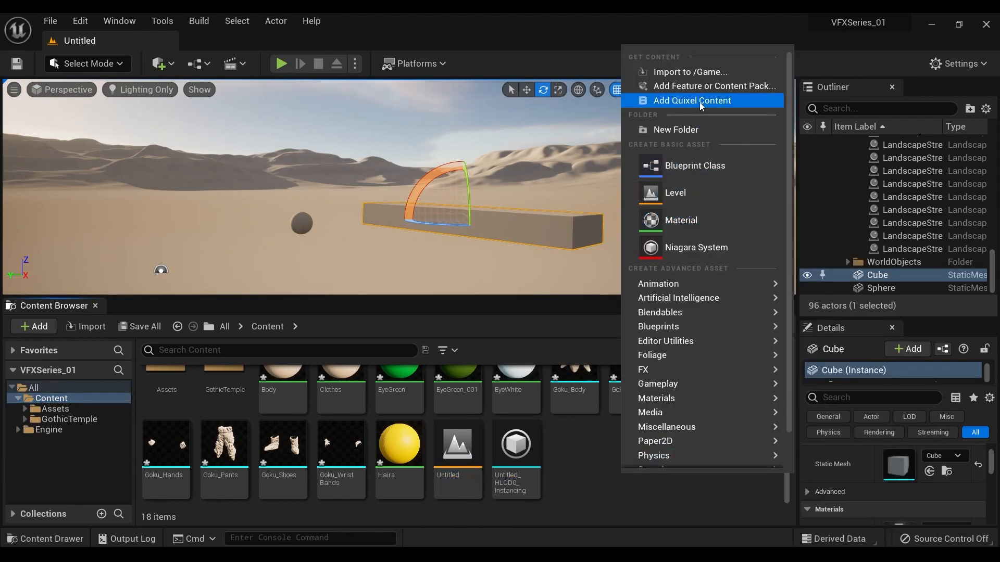
click(672, 131)
text(Leve)
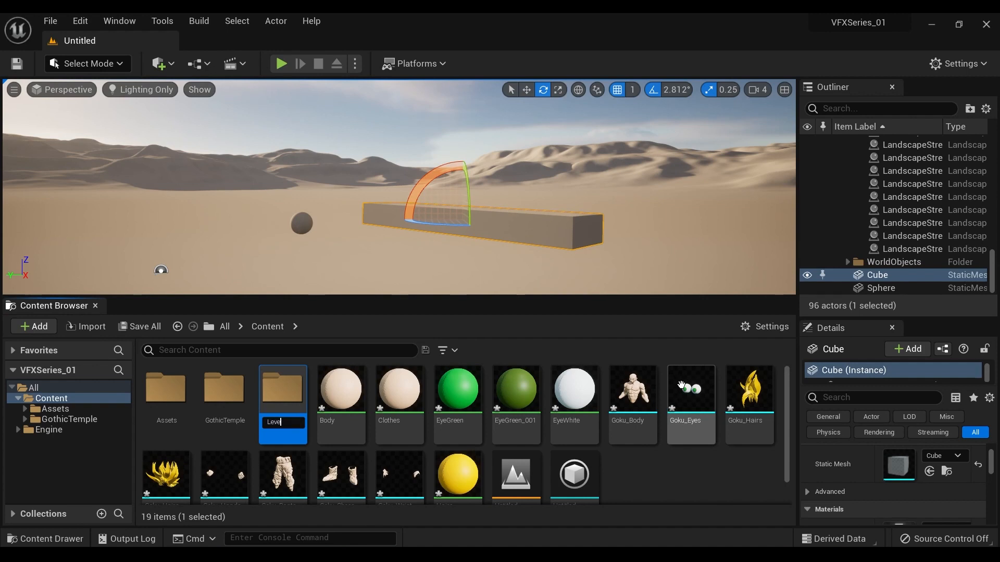
text(ls)
key(Return)
double_click(299, 412)
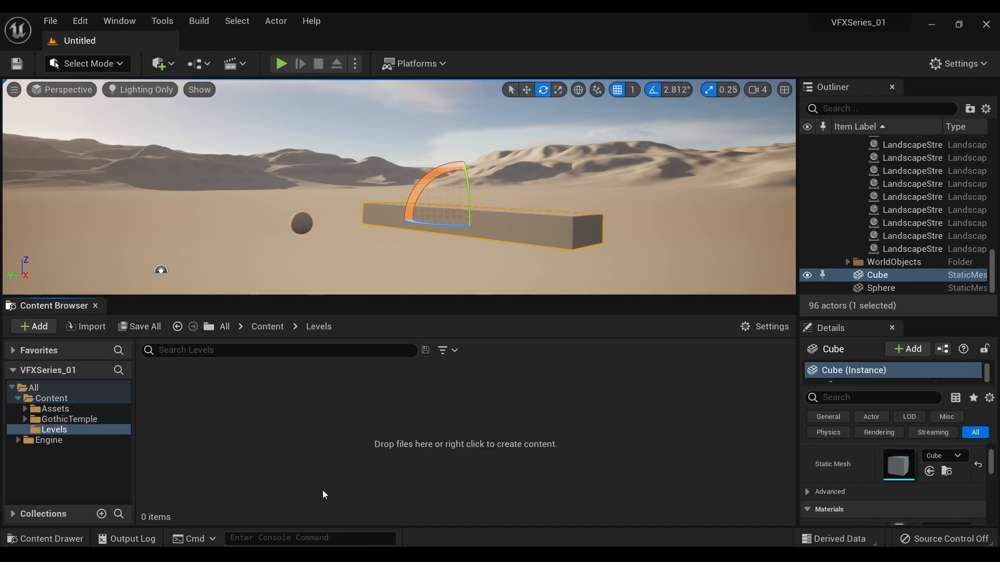
Create a new level from the Basic template, saving all listed changes of the current level
click(40, 24)
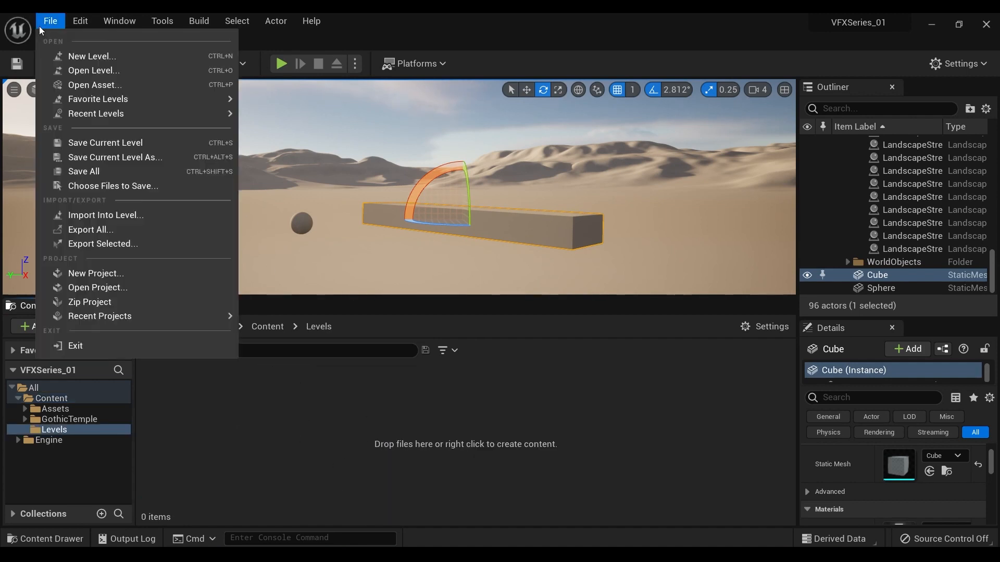
click(98, 57)
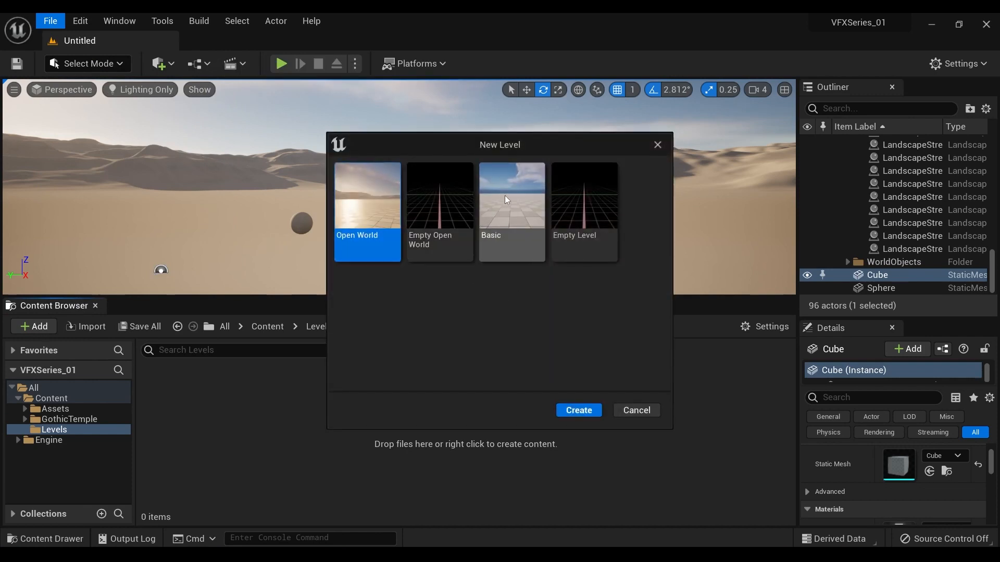
click(505, 195)
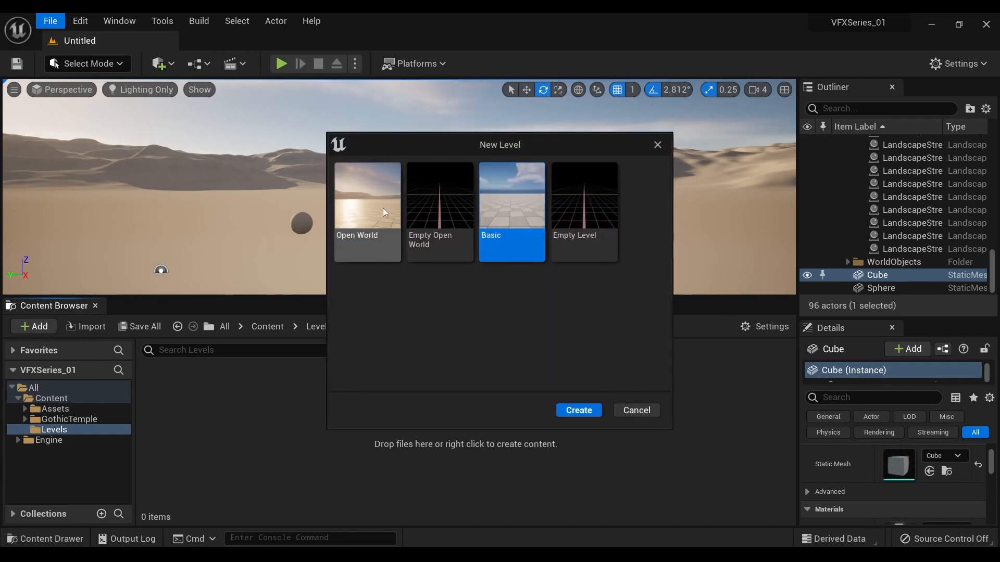
click(567, 413)
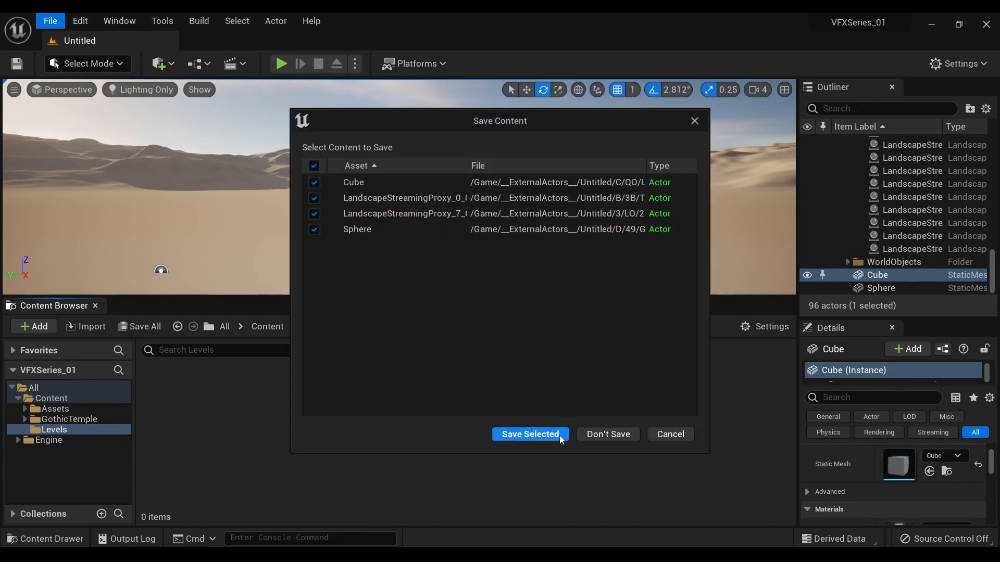
click(536, 436)
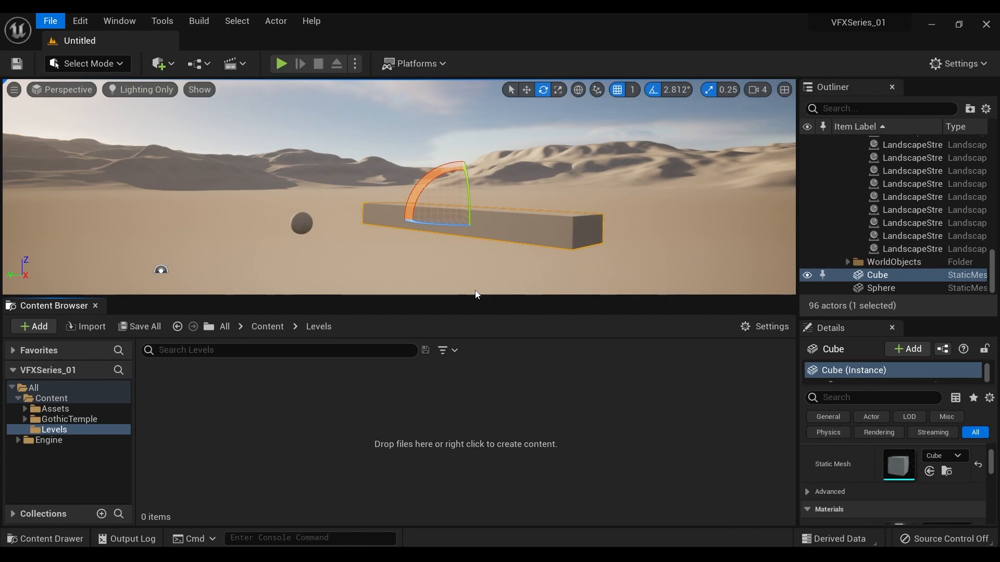
Shrink the Content Browser and fly the camera back to view the new level's floor
drag(479, 303, 472, 395)
key(s)
right_drag(399, 234, 120, 180)
right_drag(169, 122, 349, 151)
key(s)
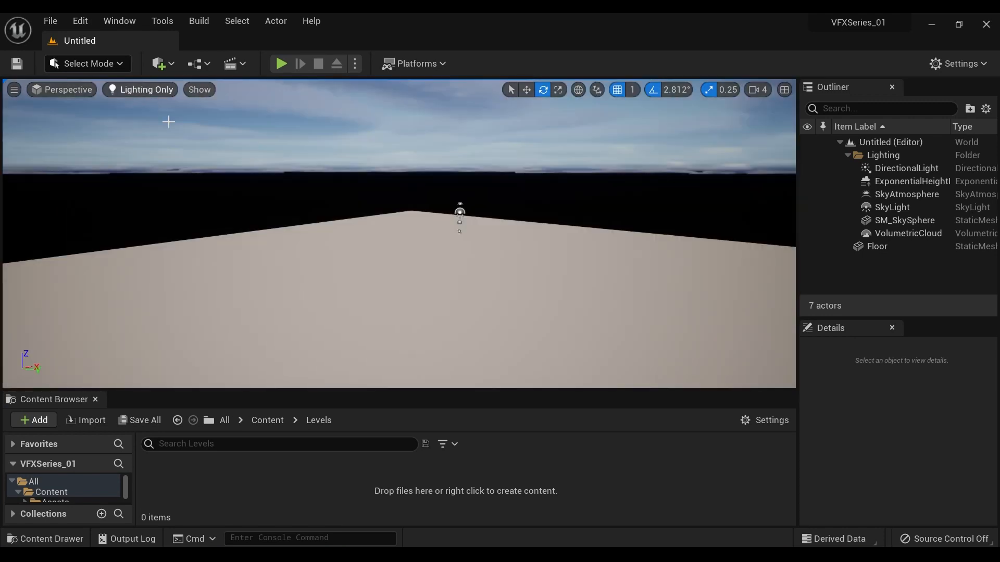
Save the current level as VFXTutorial02 in the Levels folder
click(50, 20)
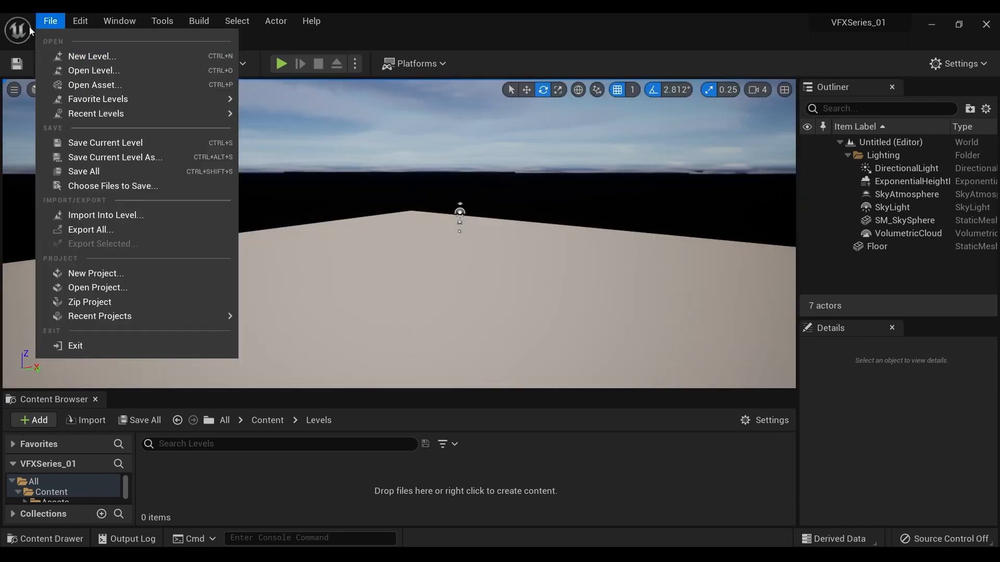
click(123, 157)
click(443, 141)
double_click(442, 141)
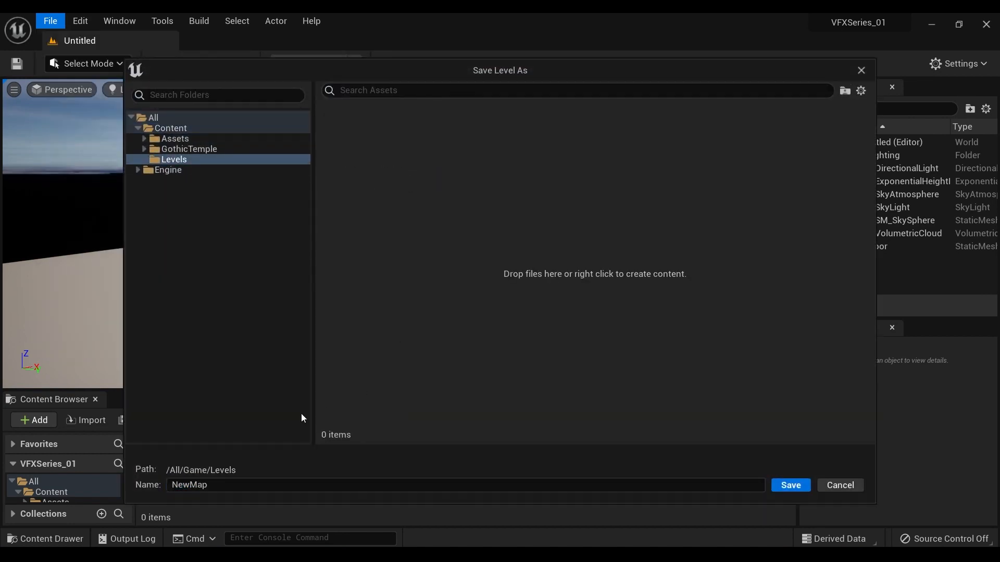
click(224, 486)
text(BaissicMap)
key(ctrl+a)
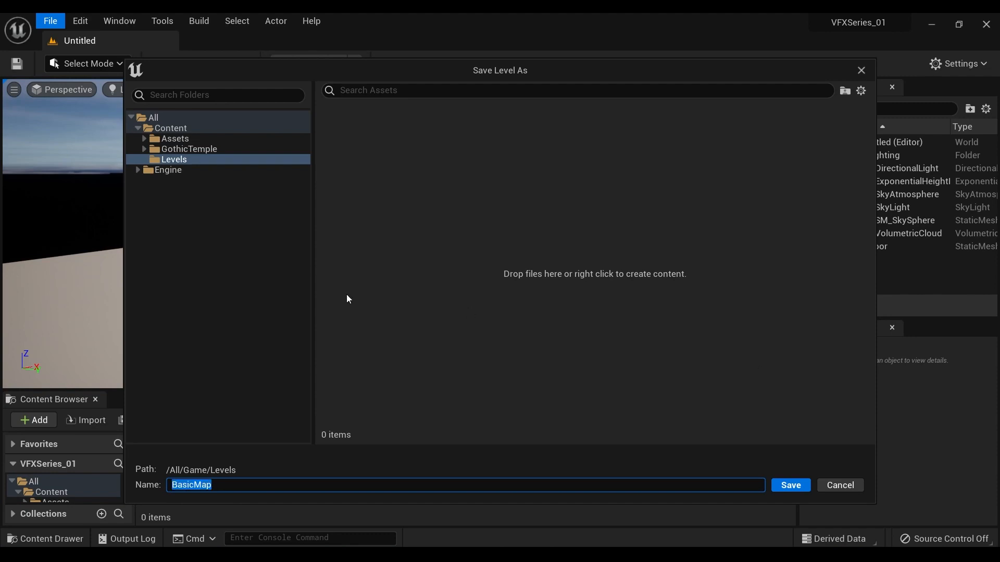
text(VFXTutorial)
key(Return)
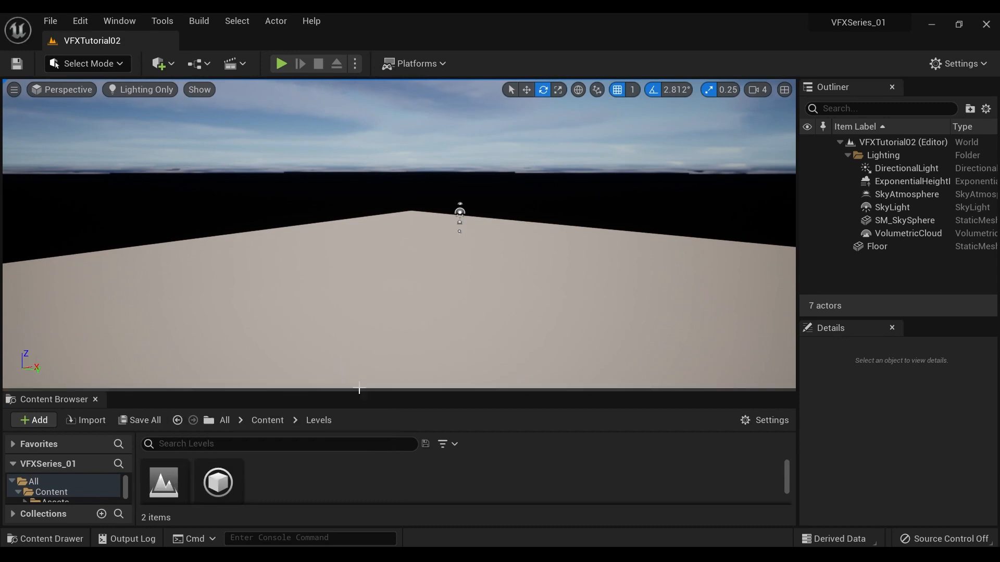
Check the saved level in the Levels folder and shrink the Content Browser to give the viewport more room
drag(361, 393, 346, 494)
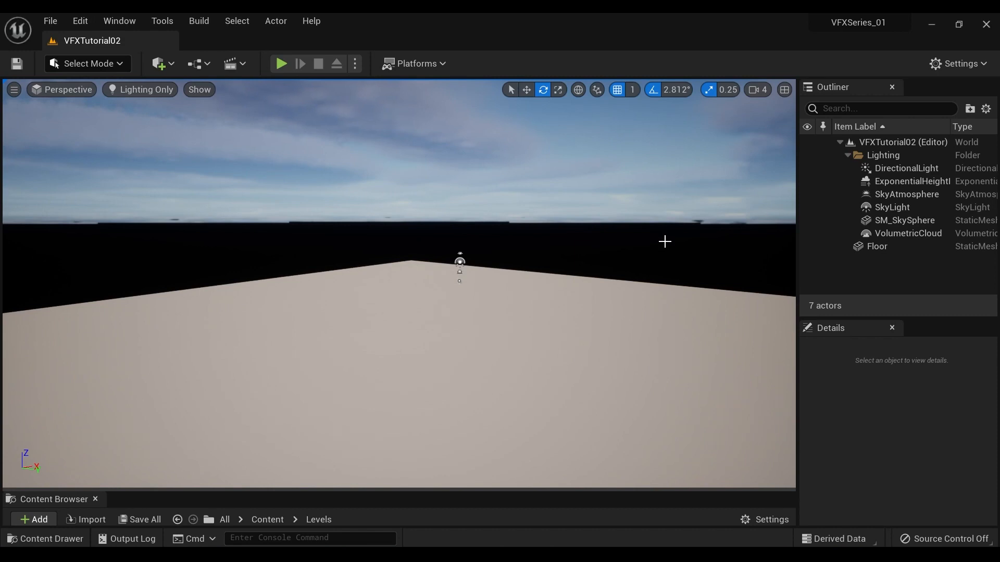
drag(404, 492, 402, 348)
click(55, 25)
click(394, 467)
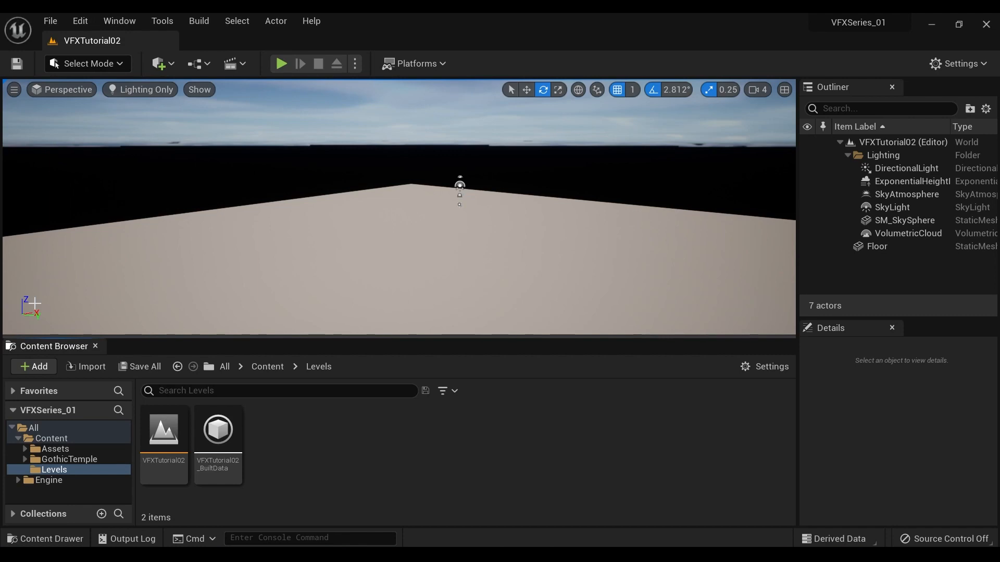
drag(252, 338, 289, 300)
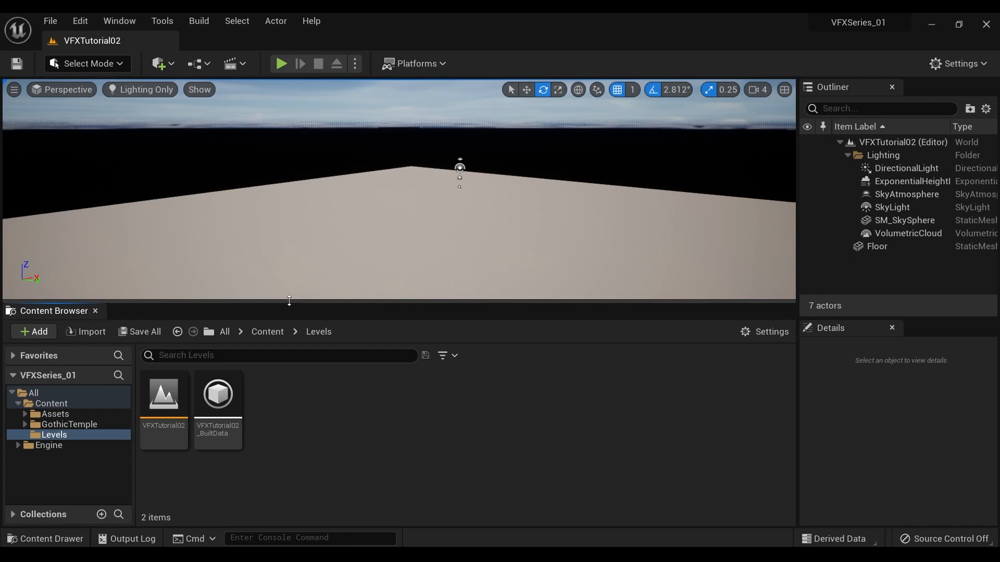
drag(289, 300, 292, 507)
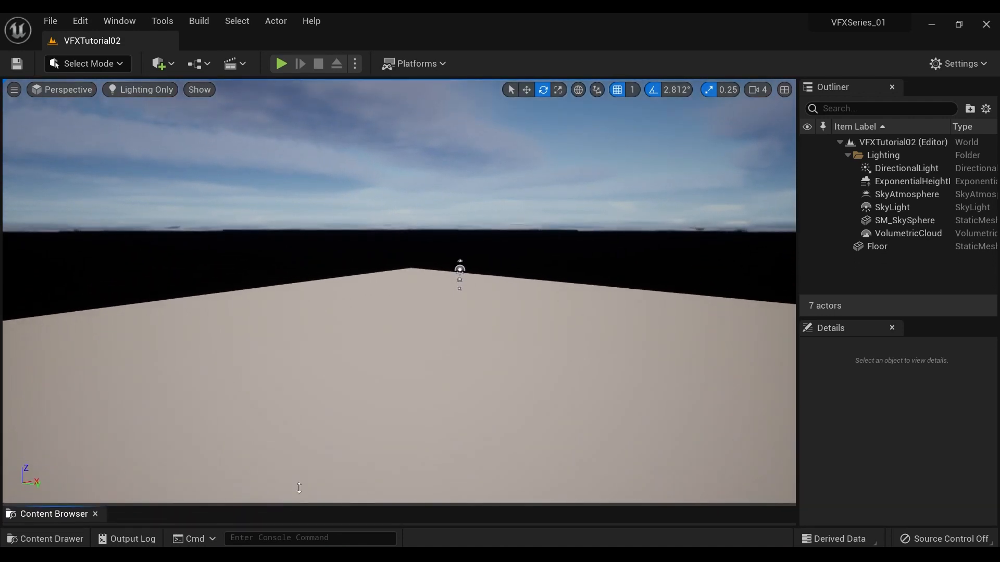
Switch to Landscape mode and enlarge the panel to show the New Landscape settings
click(93, 61)
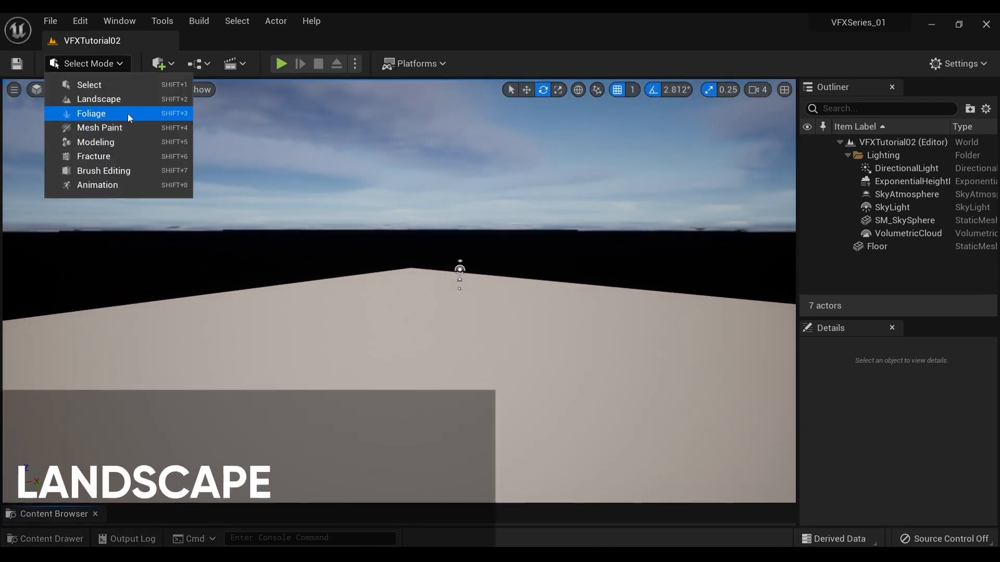
click(130, 102)
right_drag(445, 284, 237, 299)
key(s)
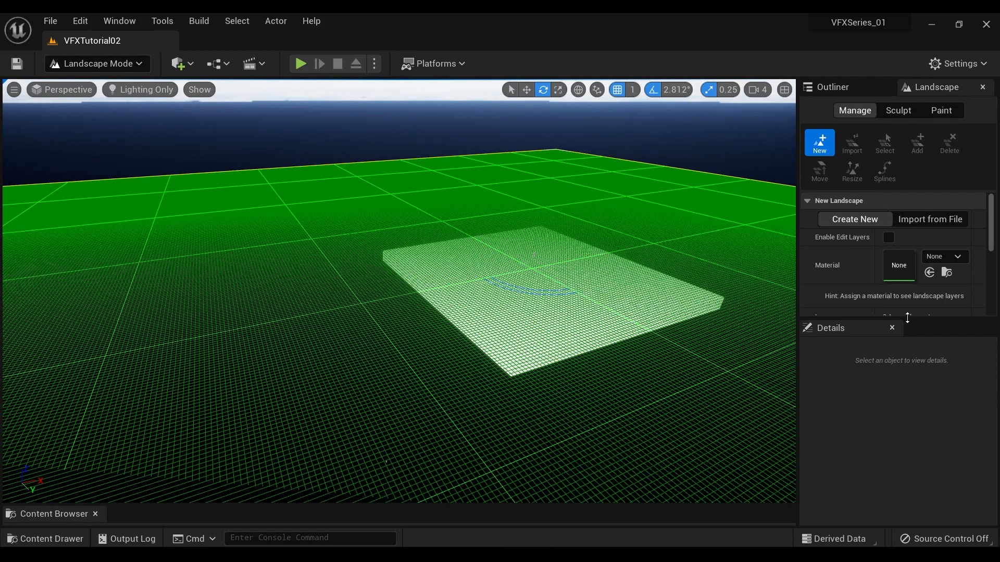
drag(909, 320, 938, 463)
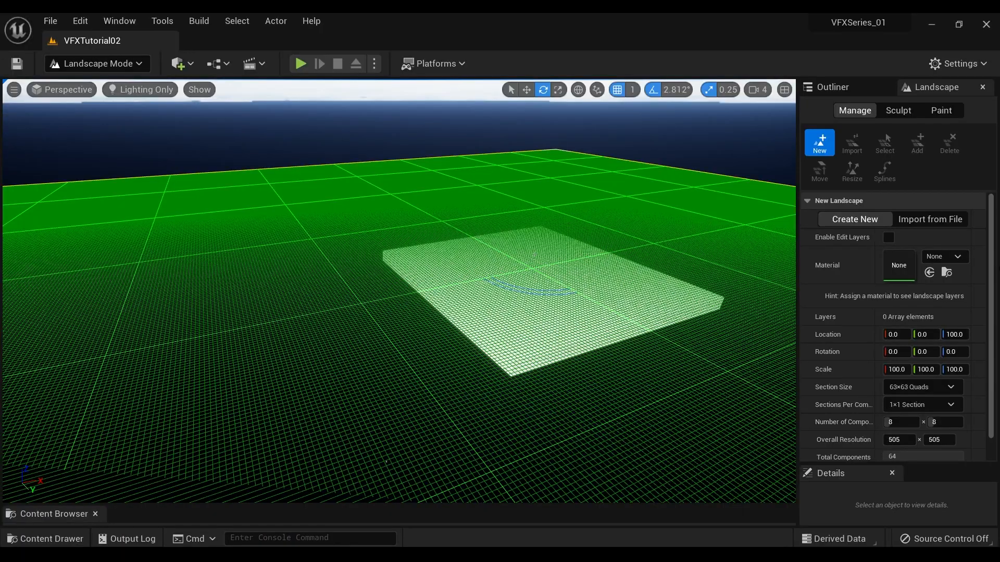
Examine the landscape preview grid around the floor and browse the materials available for the new landscape
right_drag(535, 250, 563, 250)
right_drag(465, 254, 380, 459)
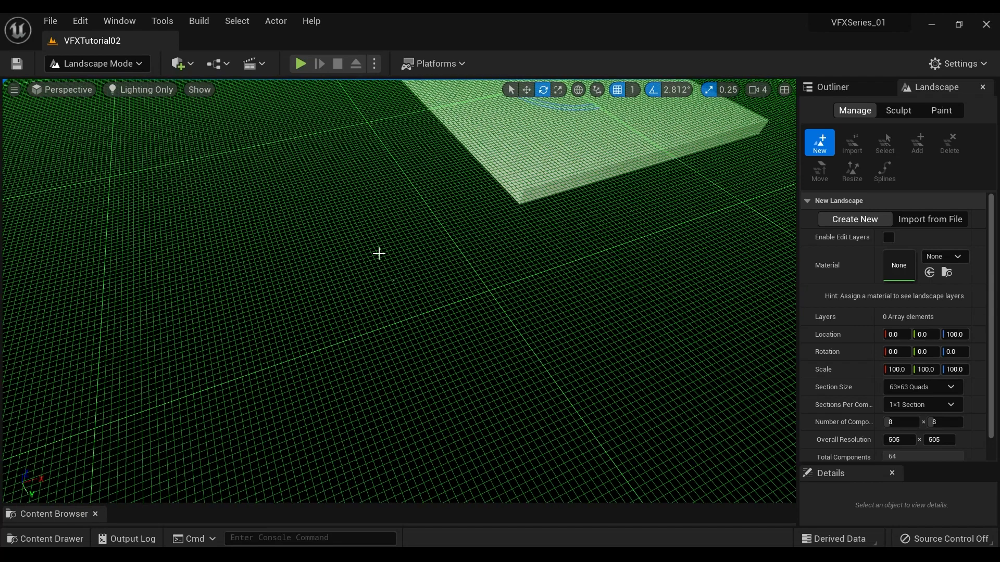
right_drag(346, 248, 396, 120)
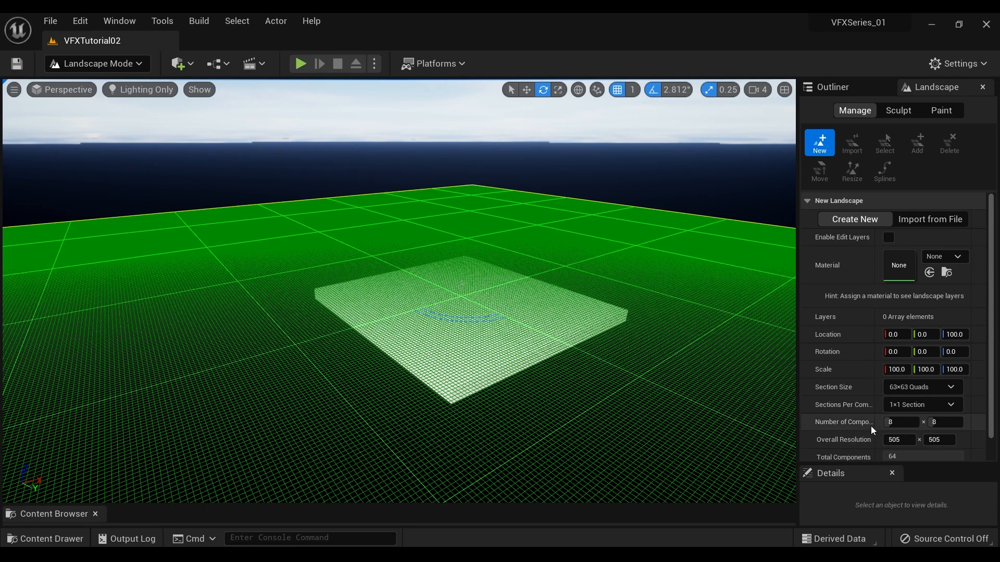
scroll(869, 278, down, 1)
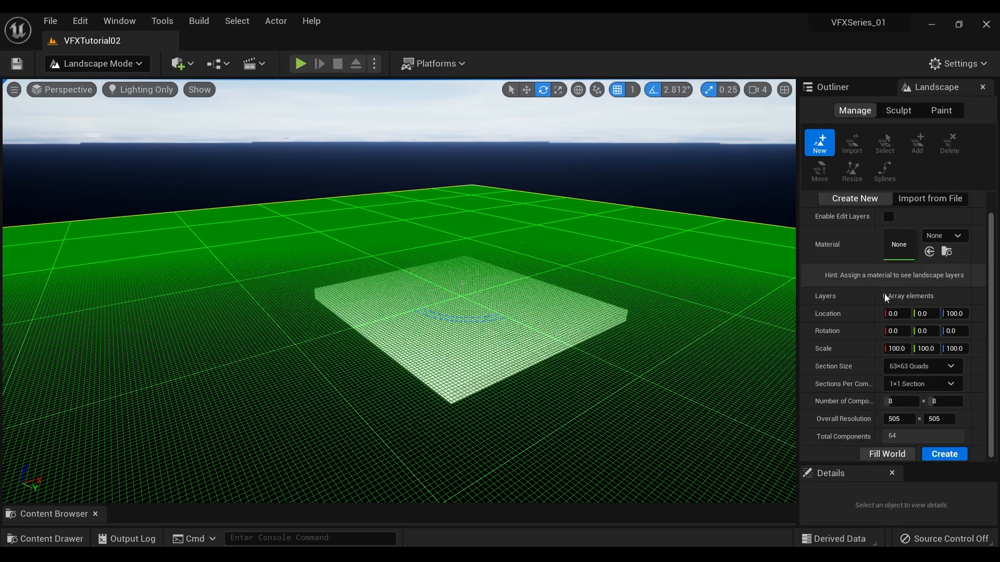
click(956, 240)
scroll(806, 458, down, 3)
scroll(808, 452, down, 5)
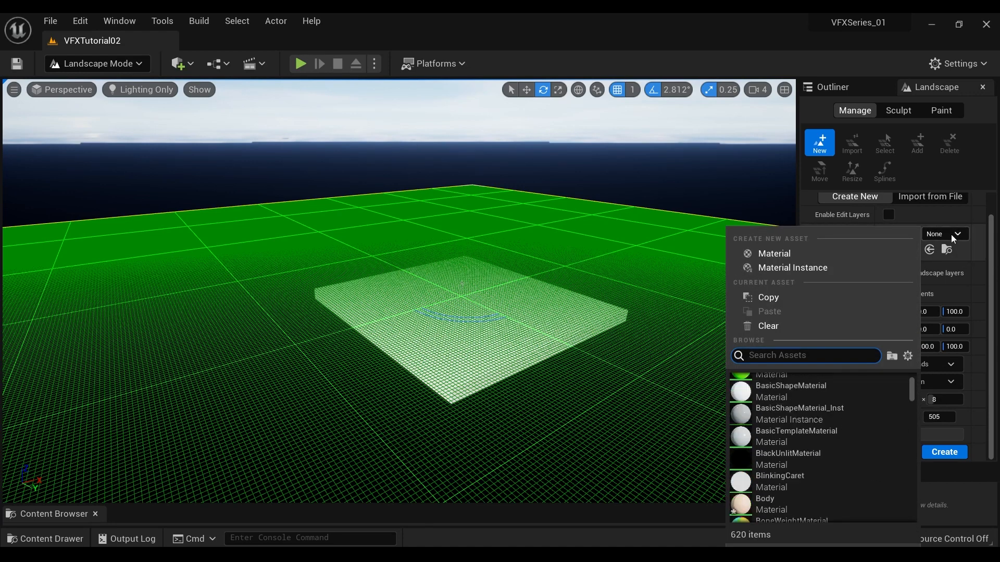
click(948, 237)
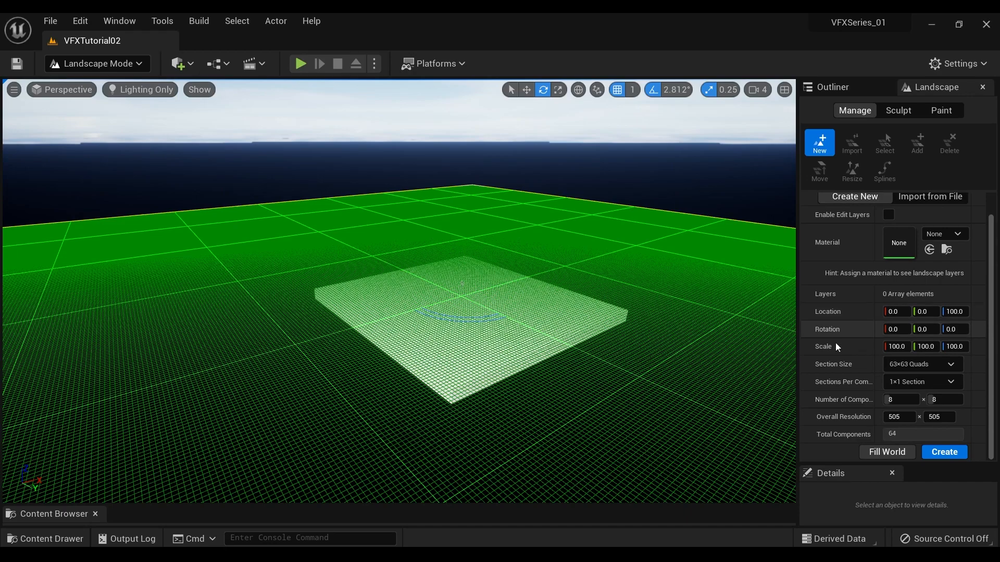
Set the new landscape's X and Y scale to 50
click(906, 347)
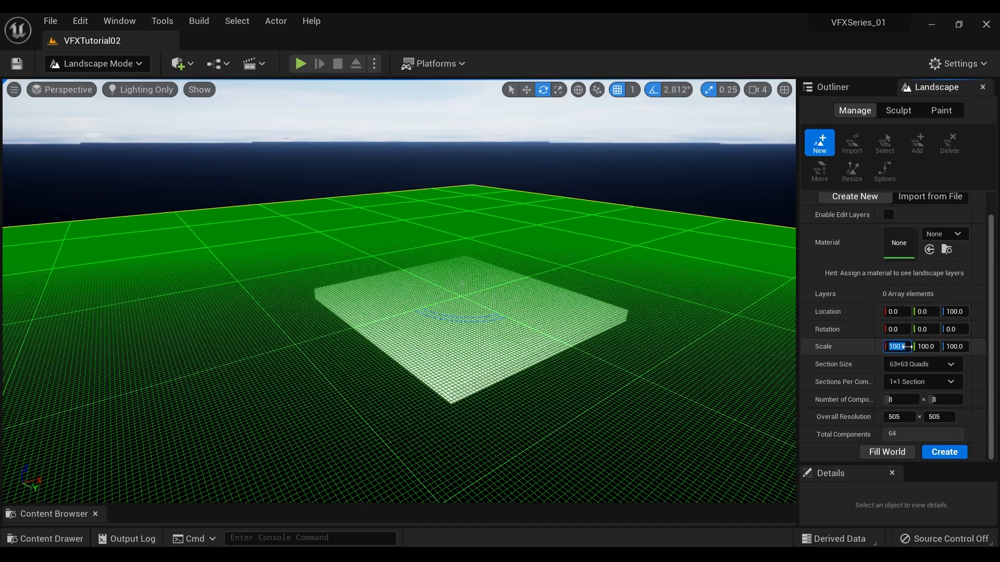
key(Return)
right_drag(582, 358, 640, 333)
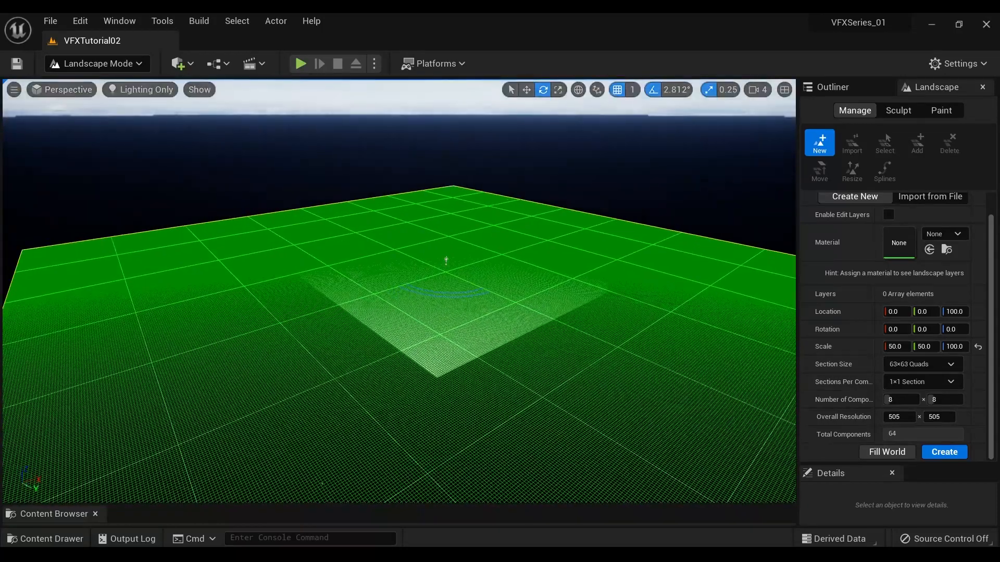
Set the section size to 127×127 Quads and create the landscape
click(942, 364)
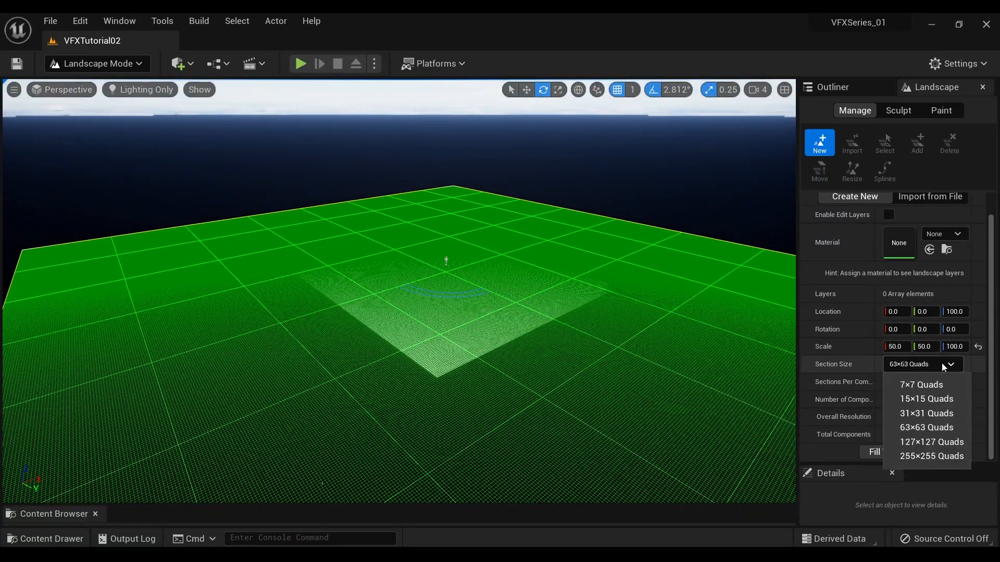
click(952, 448)
right_drag(748, 468, 740, 461)
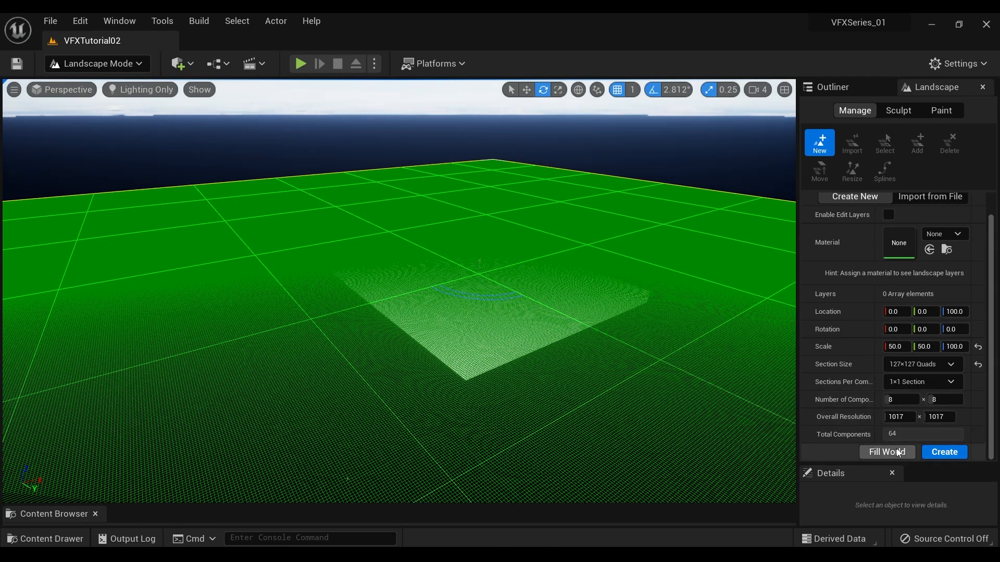
right_drag(545, 414, 517, 417)
right_drag(190, 345, 206, 308)
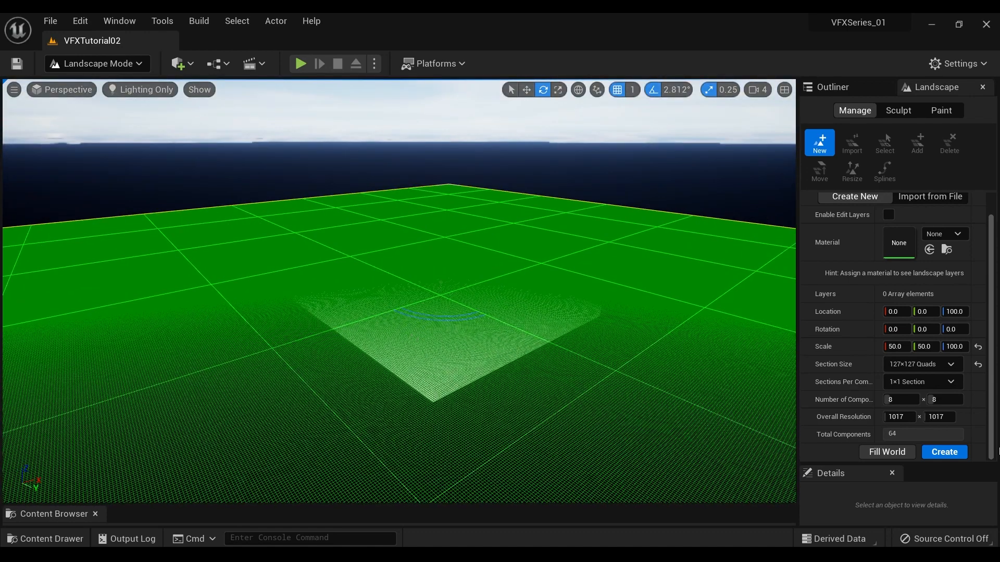
click(960, 453)
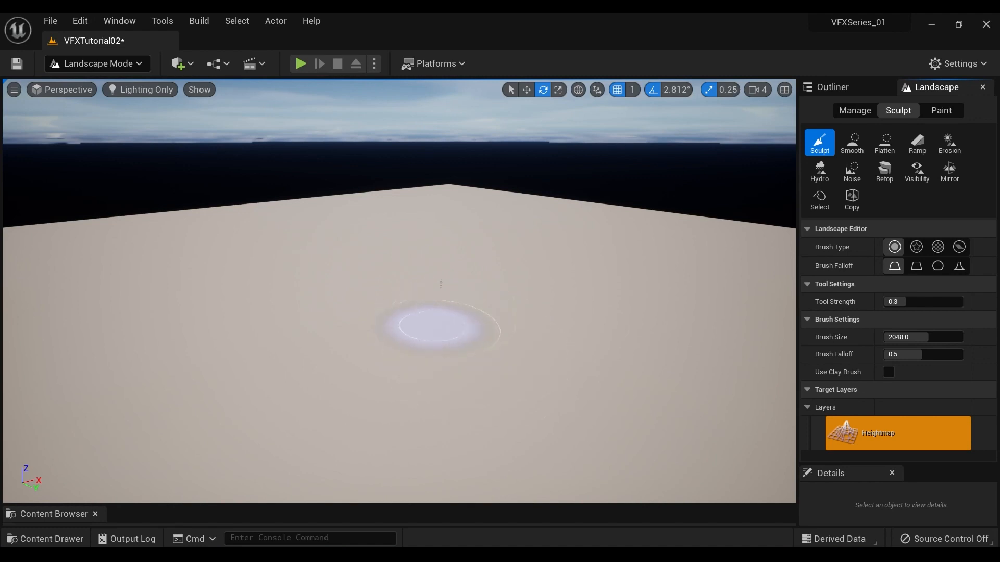
Show the Outliner and widen it so the actor names and types are fully readable
right_drag(558, 234, 600, 242)
click(833, 84)
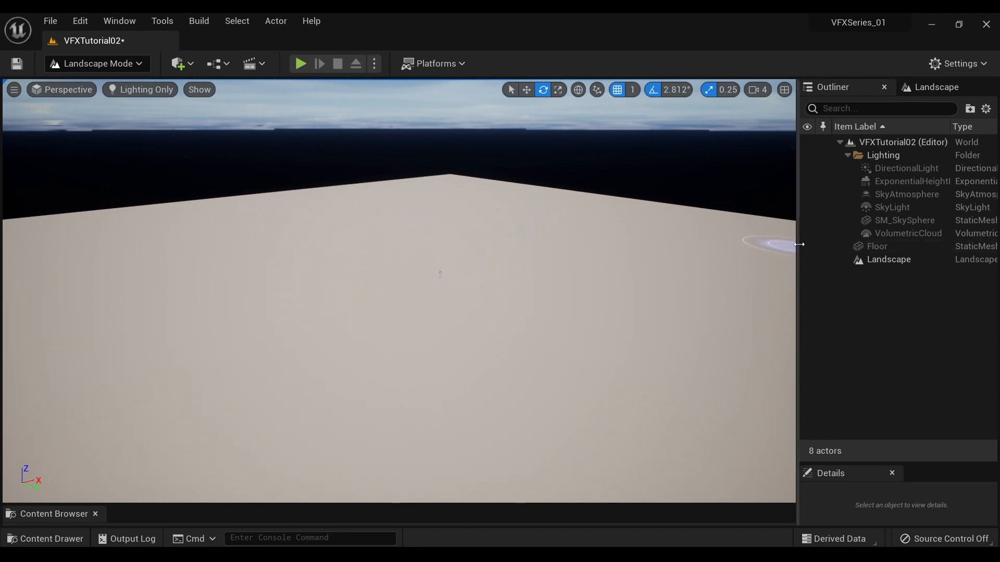
drag(798, 250, 645, 242)
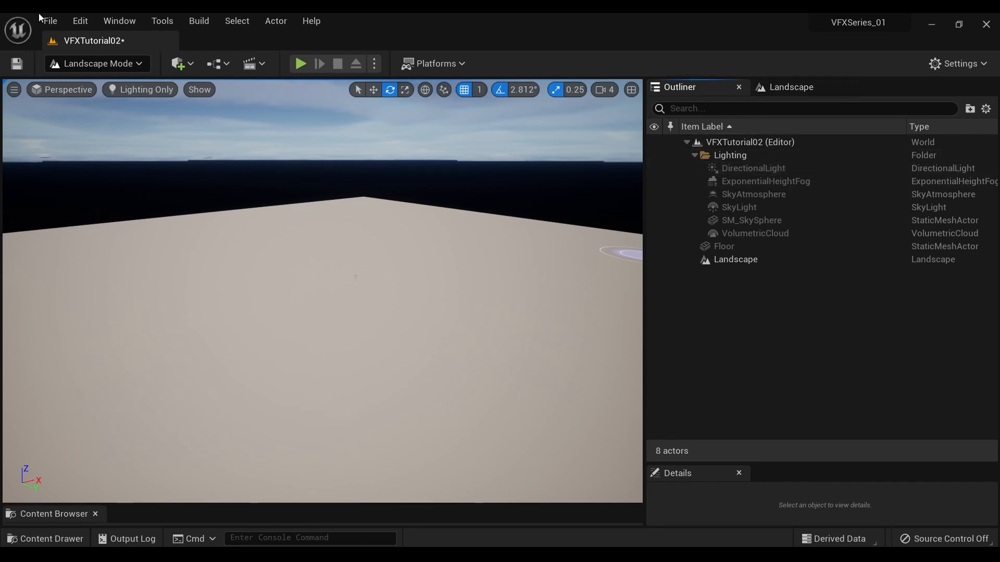
Switch to Select mode and rename the DirectionalLight actor as MainSource
click(89, 64)
click(93, 84)
click(750, 169)
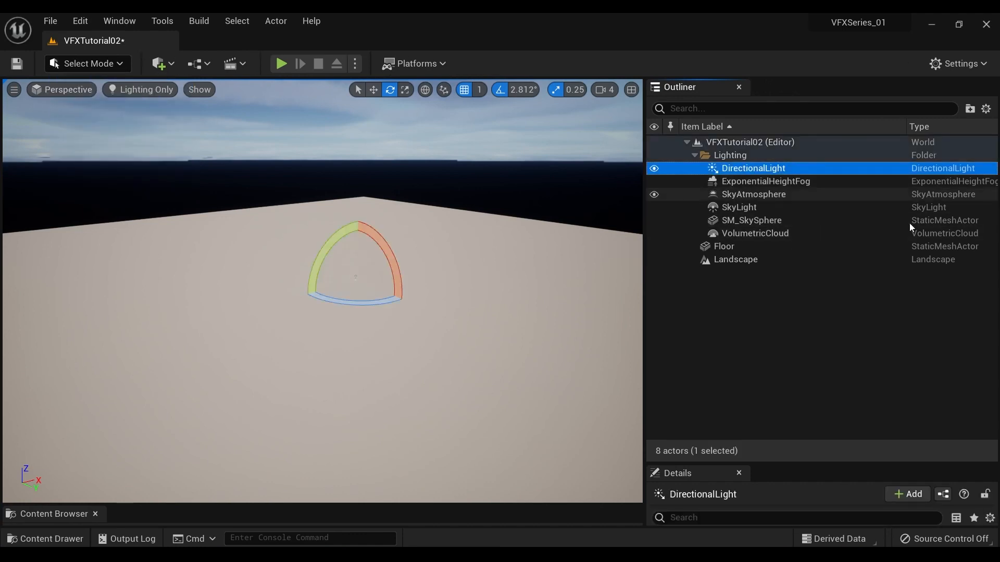
key(F2)
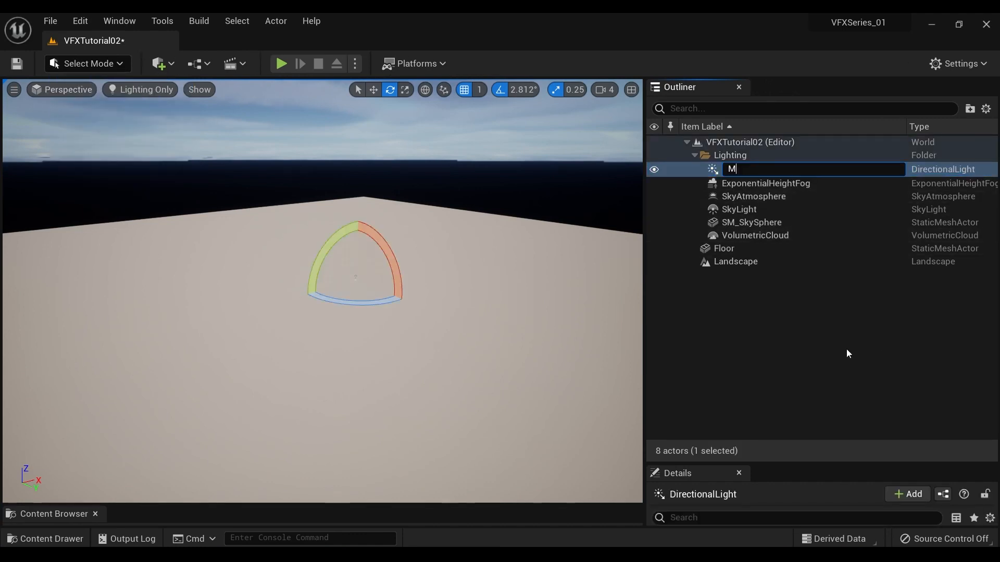
text(MainSource)
key(Return)
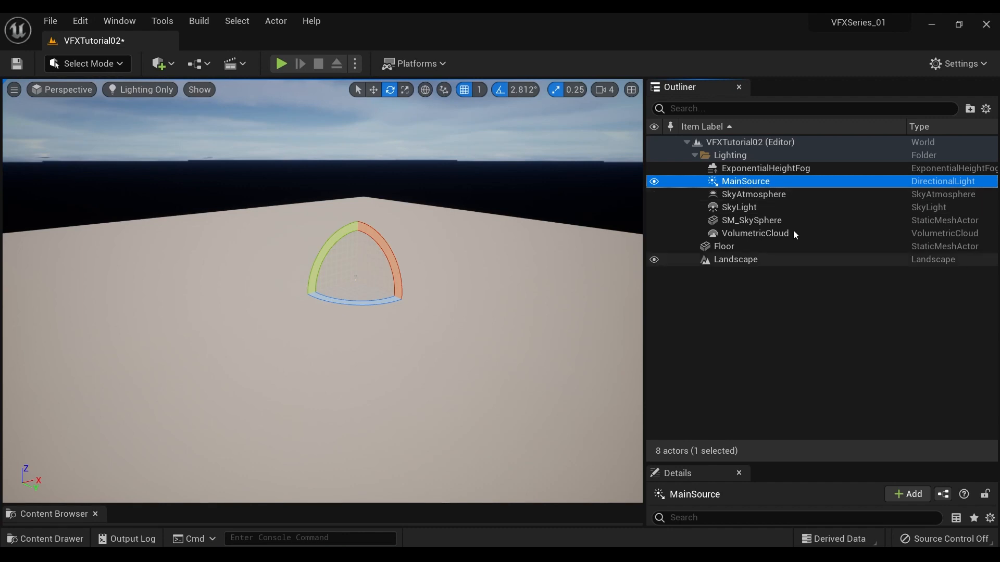
Raise the Floor mesh above the landscape with the Move tool and hide it in the level
click(783, 248)
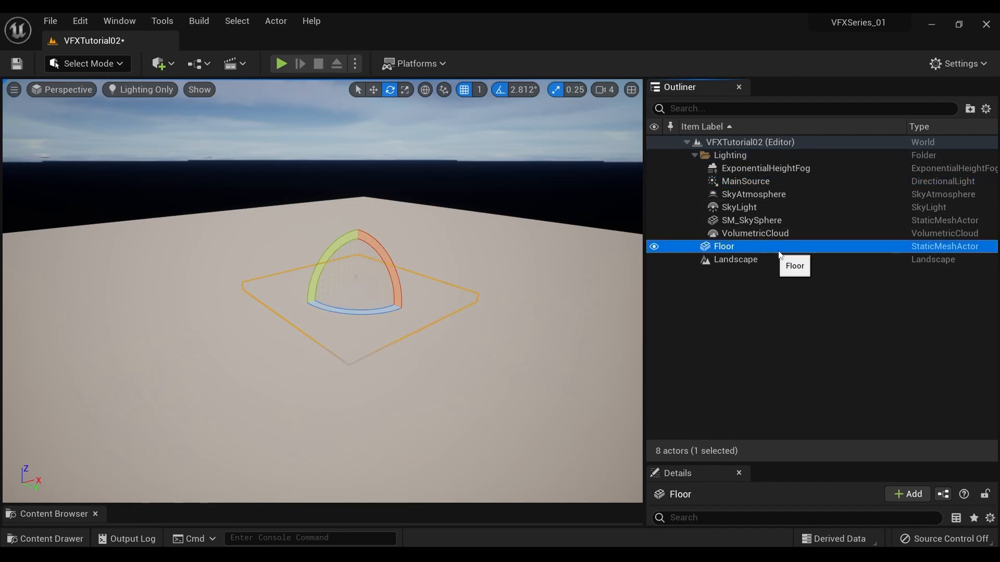
click(472, 327)
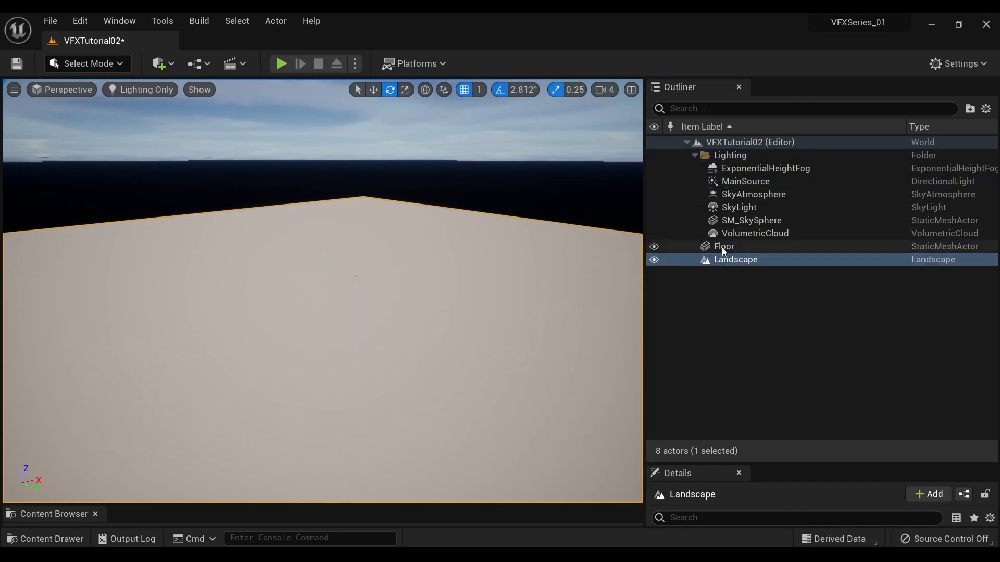
click(723, 249)
key(w)
drag(361, 257, 363, 172)
right_drag(363, 172, 347, 138)
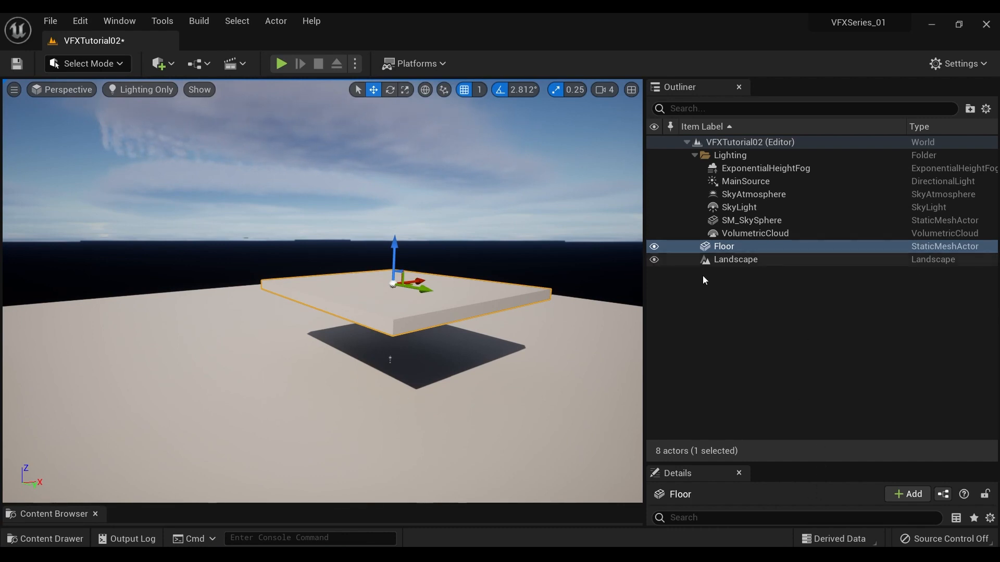
click(654, 251)
Return to Landscape mode, select the Landscape actor and show the landscape sculpting tools
click(121, 64)
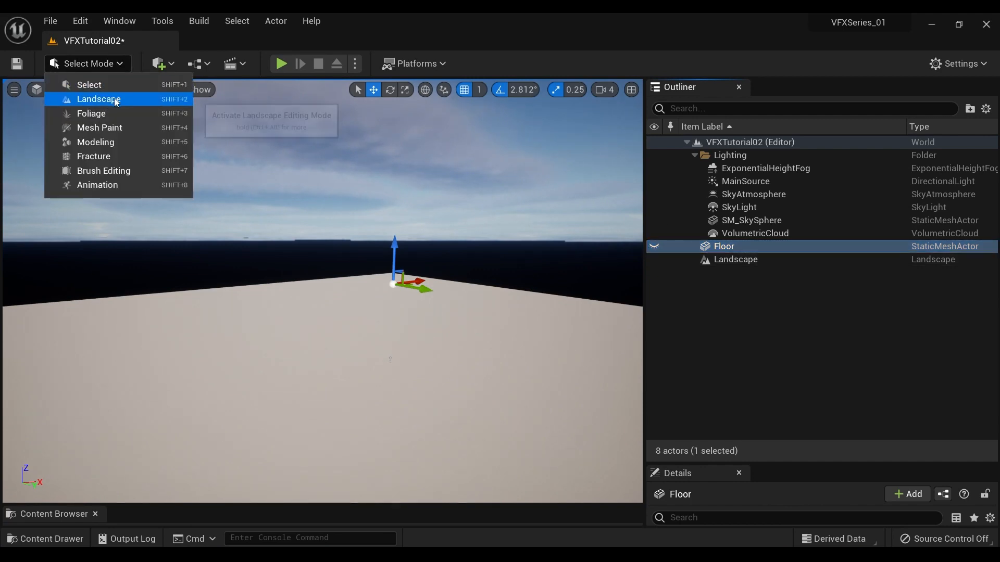
click(104, 98)
click(677, 87)
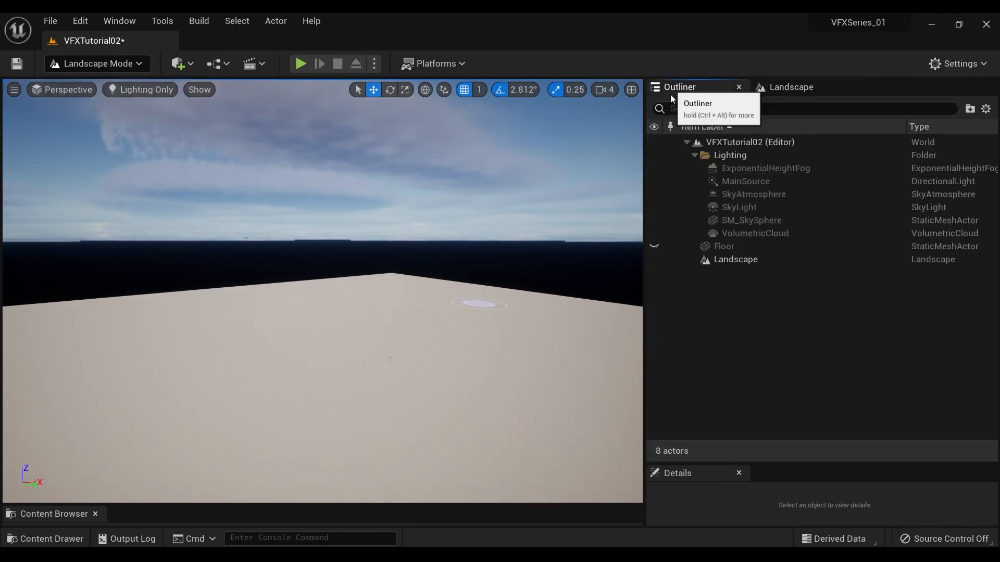
click(750, 260)
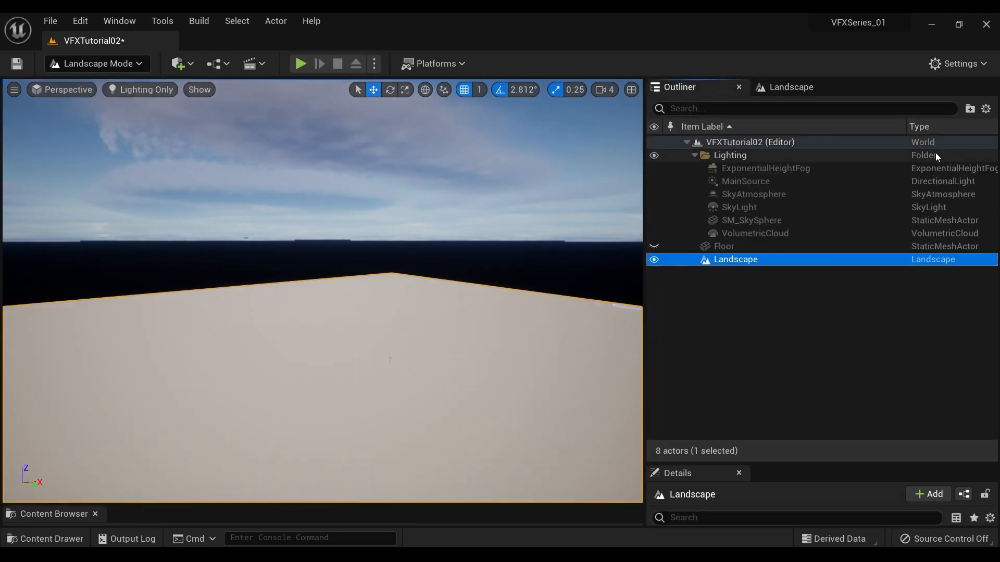
click(790, 88)
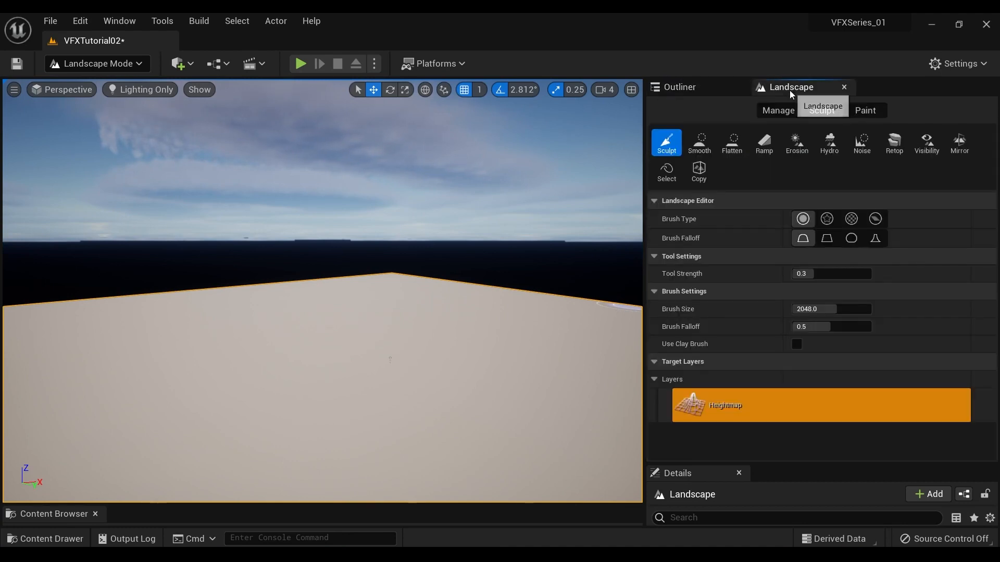
right_drag(222, 318, 222, 401)
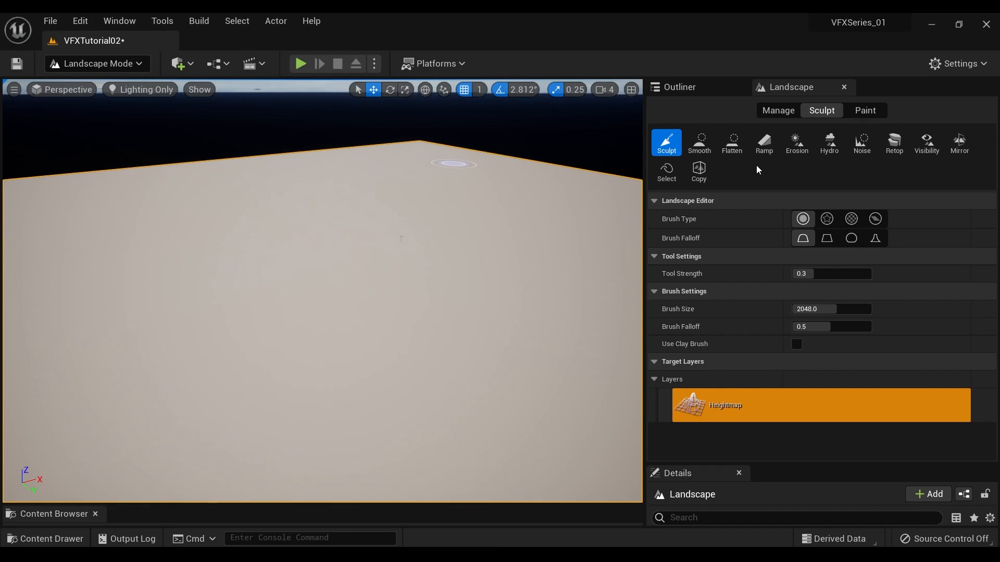
Look at the Outliner and the list of editor modes, and return to the landscape sculpting settings
click(682, 88)
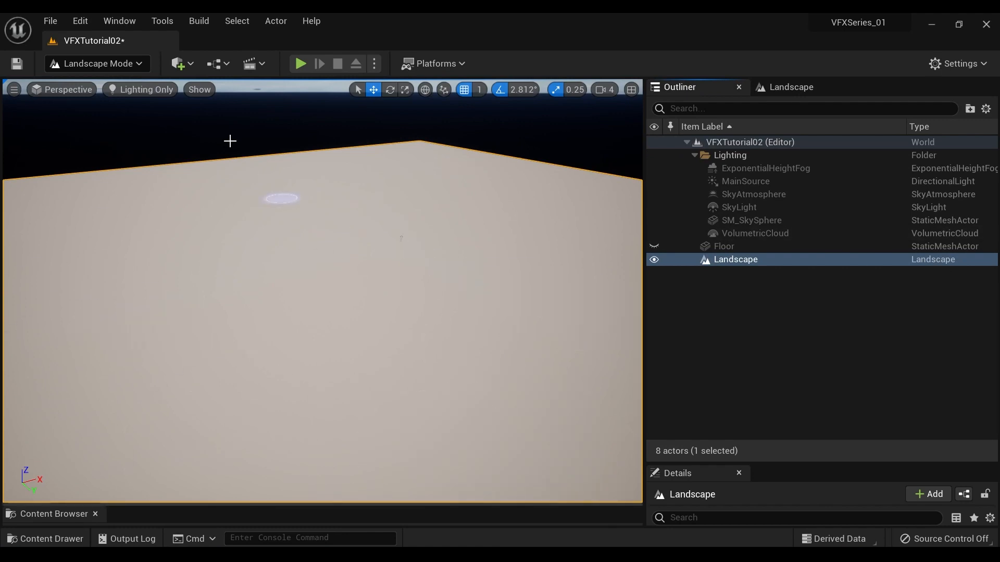
click(68, 64)
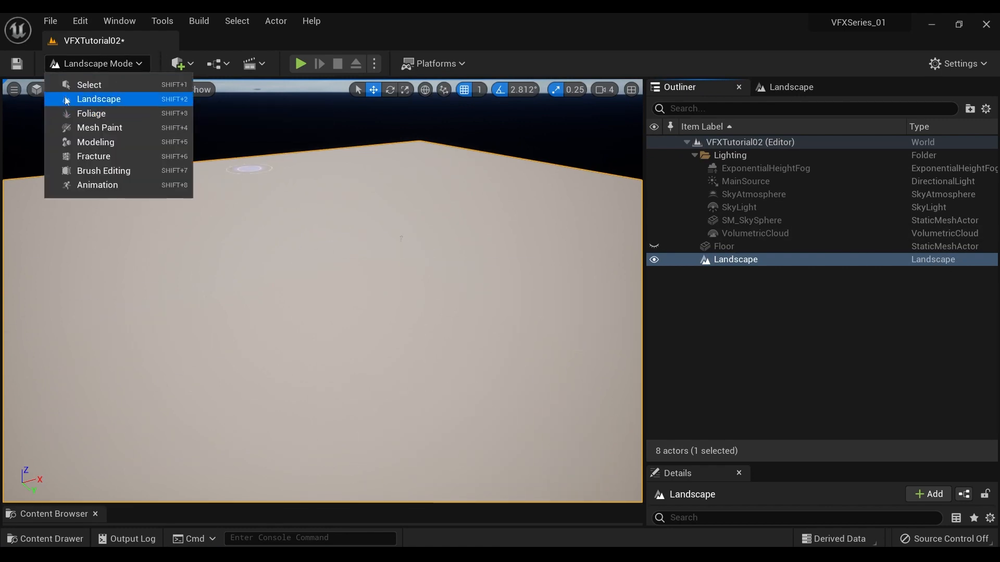
click(785, 92)
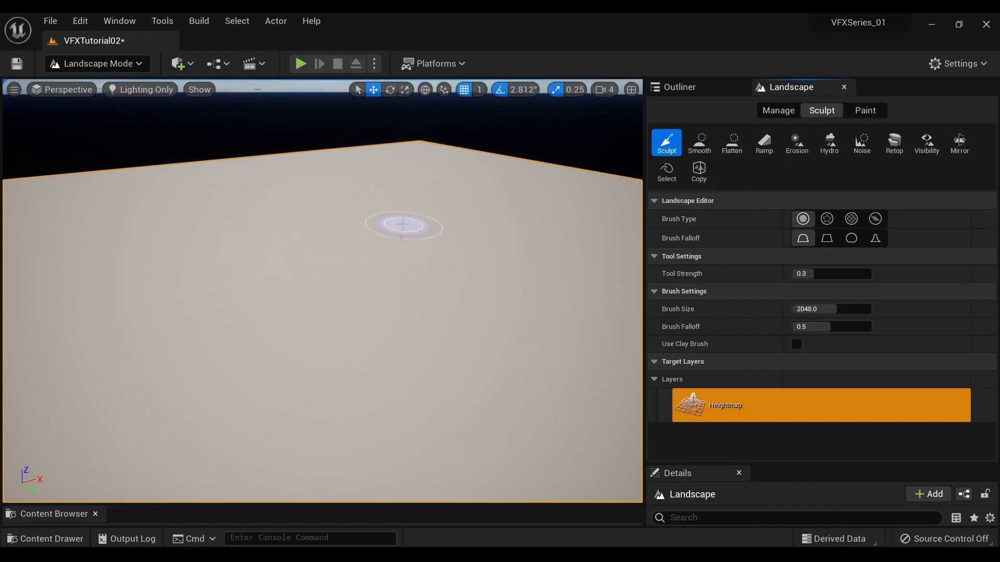
Sculpt a tall mountain in the middle of the landscape with the circle brush of the Sculpt tool
mouse_move(304, 163)
right_down()
mouse_move(382, 174)
mouse_move(304, 132)
mouse_move(263, 148)
right_up()
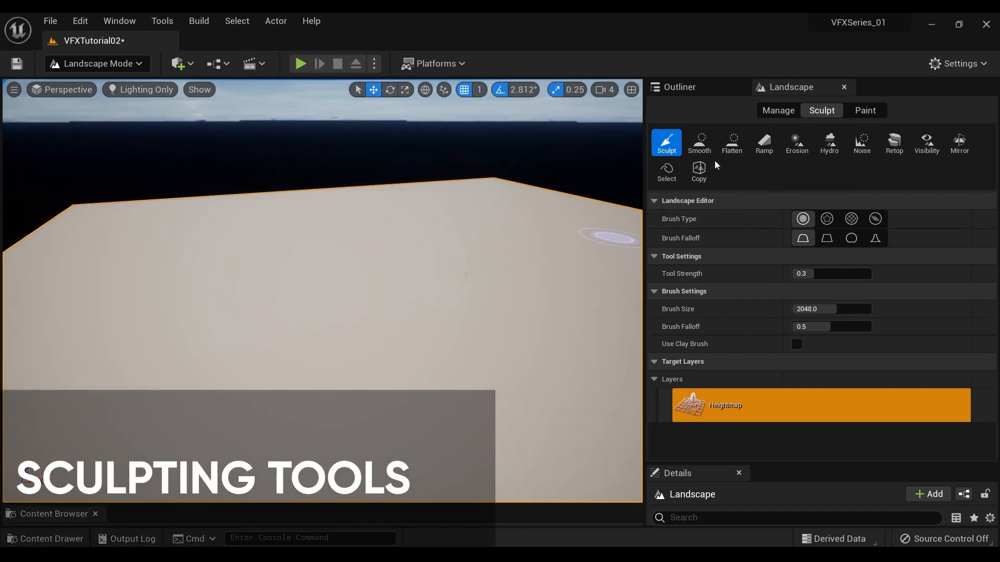
mouse_move(415, 229)
mouse_down()
mouse_move(342, 304)
mouse_move(357, 308)
mouse_move(349, 301)
mouse_move(415, 264)
mouse_move(413, 290)
mouse_move(325, 266)
mouse_move(449, 286)
mouse_move(427, 284)
mouse_up()
mouse_move(427, 284)
right_down()
mouse_move(459, 291)
mouse_move(416, 266)
right_up()
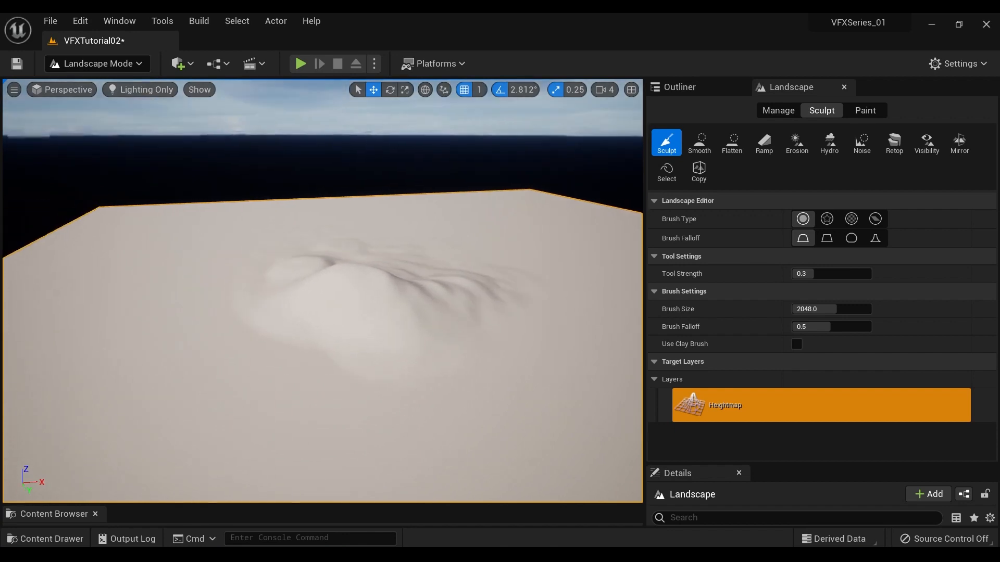
drag(478, 362, 269, 246)
mouse_move(326, 301)
mouse_down()
mouse_move(439, 292)
mouse_move(263, 260)
mouse_move(390, 262)
mouse_up()
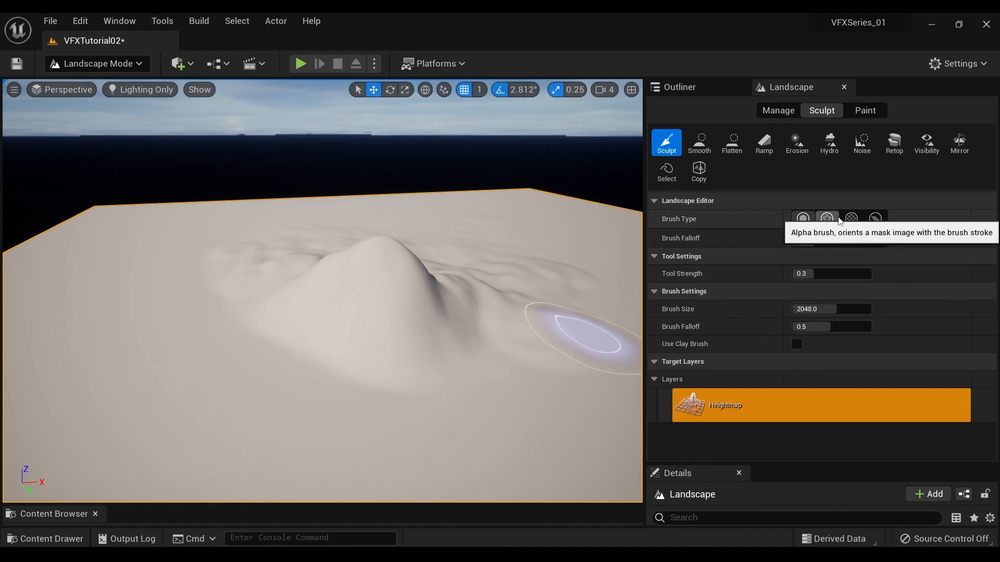
Sculpt rough, ridged rock over and around the mountain with the alpha brush
click(828, 219)
mouse_move(191, 318)
mouse_down()
mouse_move(177, 375)
mouse_move(458, 427)
mouse_move(564, 260)
mouse_up()
mouse_move(268, 301)
mouse_down()
mouse_move(565, 385)
mouse_move(375, 302)
mouse_move(391, 306)
mouse_move(305, 310)
mouse_move(335, 305)
mouse_up()
Browse the textures available for the alpha brush and keep DefaultAlphaTexture
scroll(859, 371, down, 1)
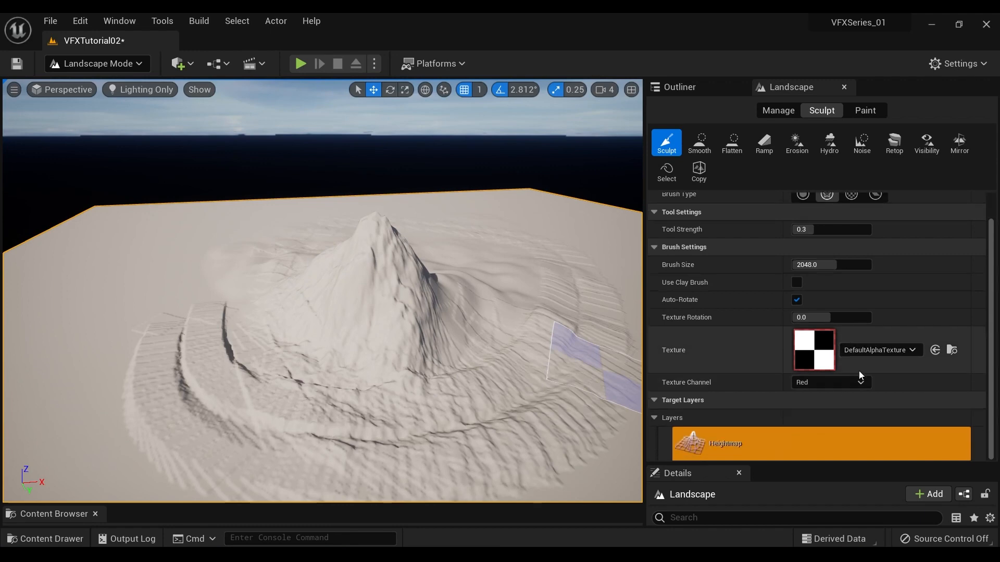
click(874, 354)
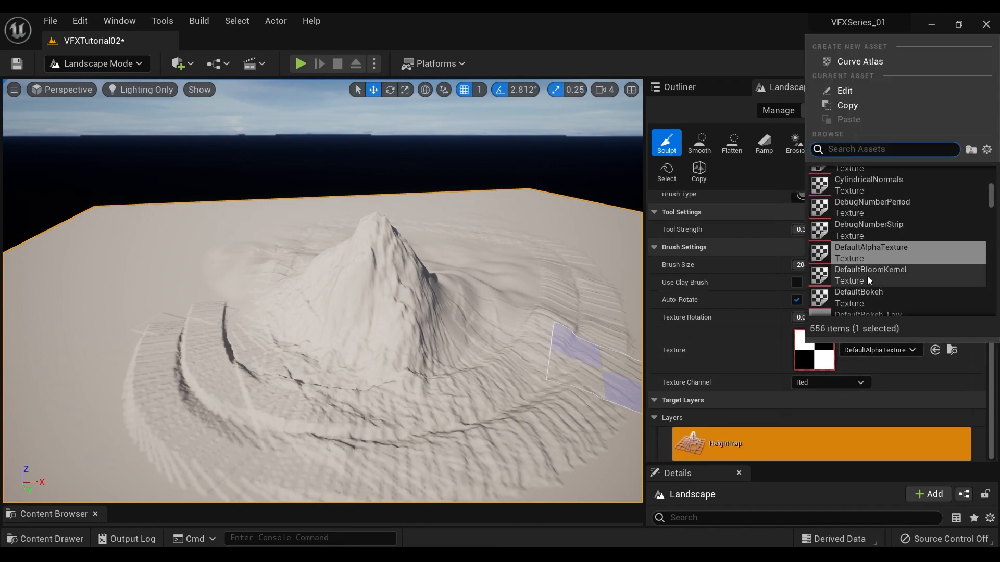
scroll(892, 235, up, 5)
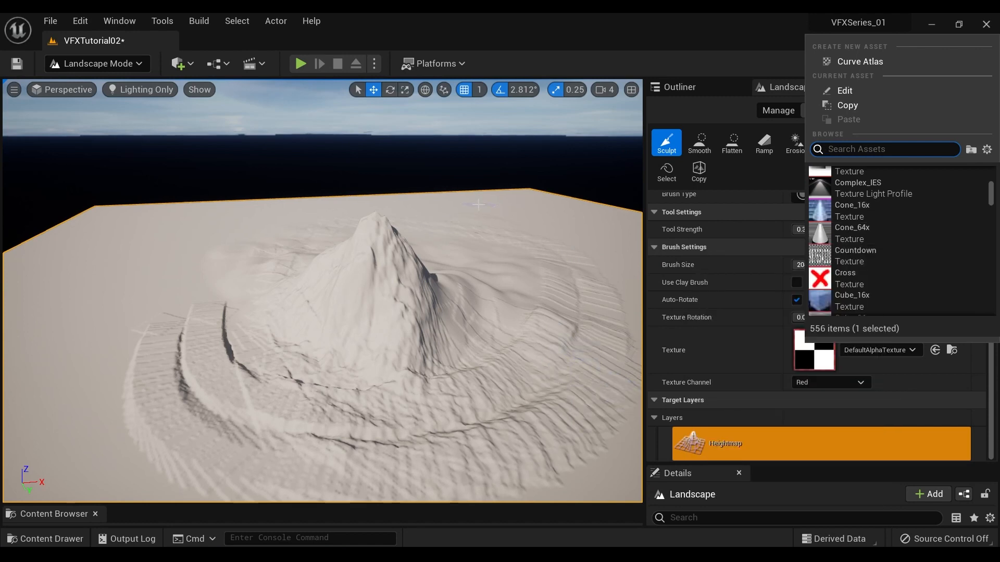
click(642, 263)
Sculpt jagged checkered blocks around the mountain with the pattern brush, and switch back to the circle brush
scroll(824, 271, up, 1)
click(851, 218)
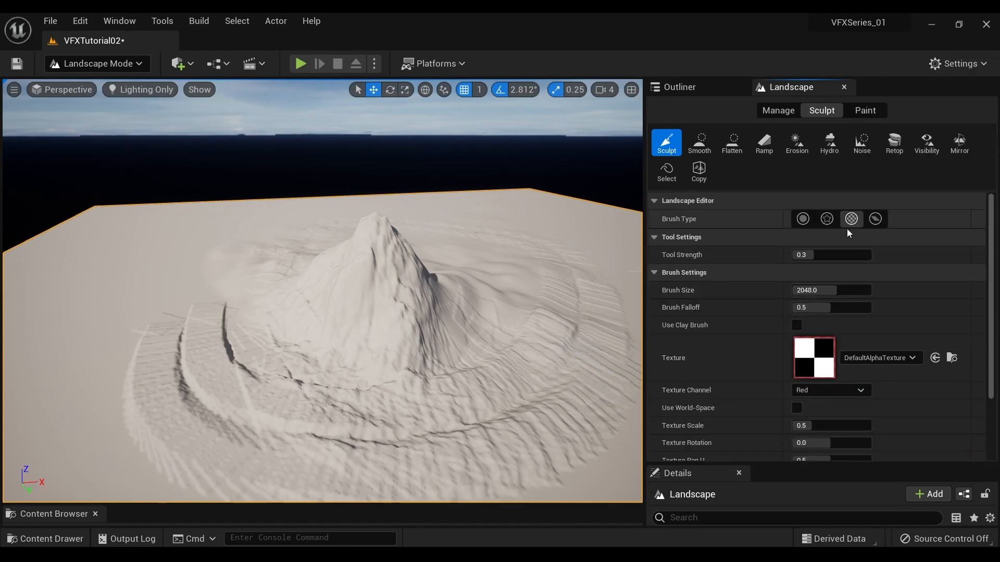
mouse_move(205, 338)
mouse_down()
mouse_move(216, 326)
mouse_move(188, 312)
mouse_move(182, 326)
mouse_move(206, 346)
mouse_move(380, 380)
mouse_up()
mouse_move(463, 434)
mouse_down()
mouse_move(591, 335)
mouse_move(504, 226)
mouse_up()
mouse_move(137, 255)
mouse_down()
mouse_move(31, 323)
mouse_move(148, 273)
mouse_up()
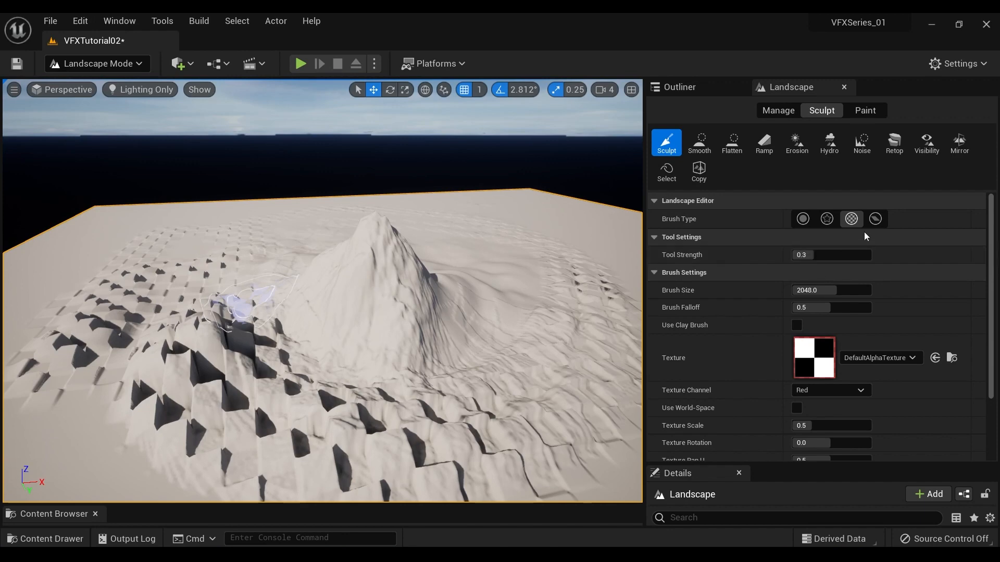
click(803, 218)
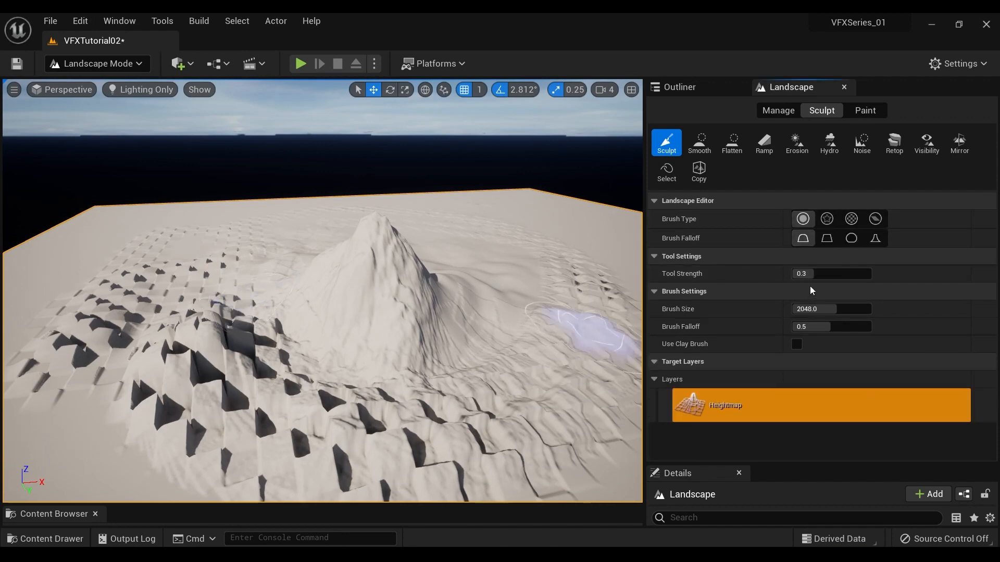
Try a circle-brush sculpt stroke on the landscape and undo it
mouse_move(469, 291)
right_down()
mouse_move(417, 364)
mouse_move(425, 354)
mouse_move(607, 373)
right_up()
right_drag(322, 292, 334, 193)
right_drag(323, 292, 375, 291)
mouse_move(368, 202)
mouse_down()
mouse_move(417, 224)
mouse_move(417, 235)
mouse_up()
key(s)
mouse_move(323, 292)
right_down()
mouse_move(281, 276)
mouse_move(312, 276)
mouse_move(305, 271)
mouse_move(307, 339)
mouse_move(312, 291)
right_up()
key(ctrl+z)
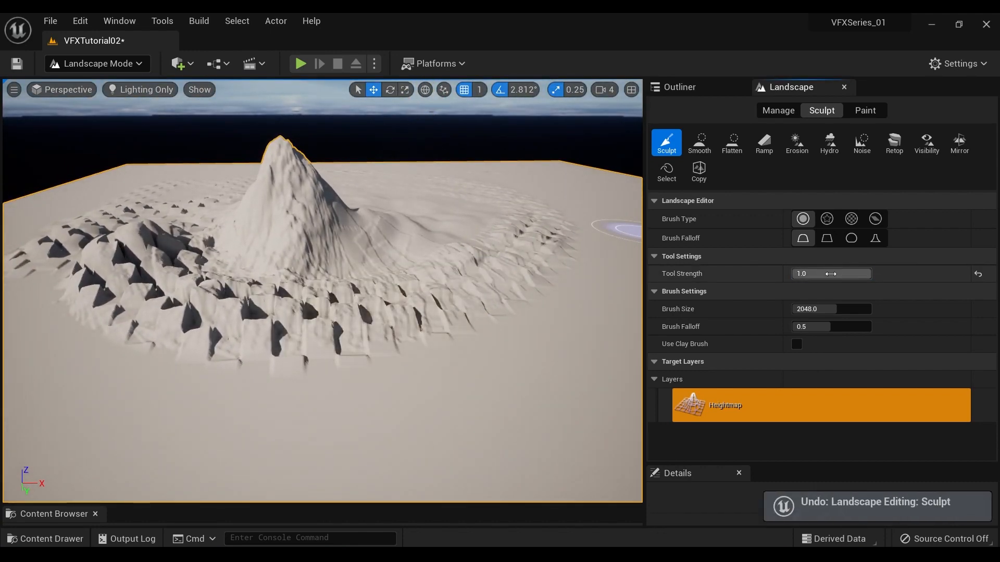
Sculpt softly in front of the jagged rim with tool strength 0.1, and raise the tool strength to 0.5
key(Return)
mouse_move(396, 364)
mouse_down()
mouse_move(410, 395)
mouse_move(510, 400)
mouse_move(445, 390)
mouse_move(235, 404)
mouse_move(36, 305)
mouse_move(424, 386)
mouse_move(542, 283)
mouse_move(447, 312)
mouse_move(480, 301)
mouse_move(475, 279)
mouse_move(461, 326)
mouse_move(513, 278)
mouse_move(413, 324)
mouse_up()
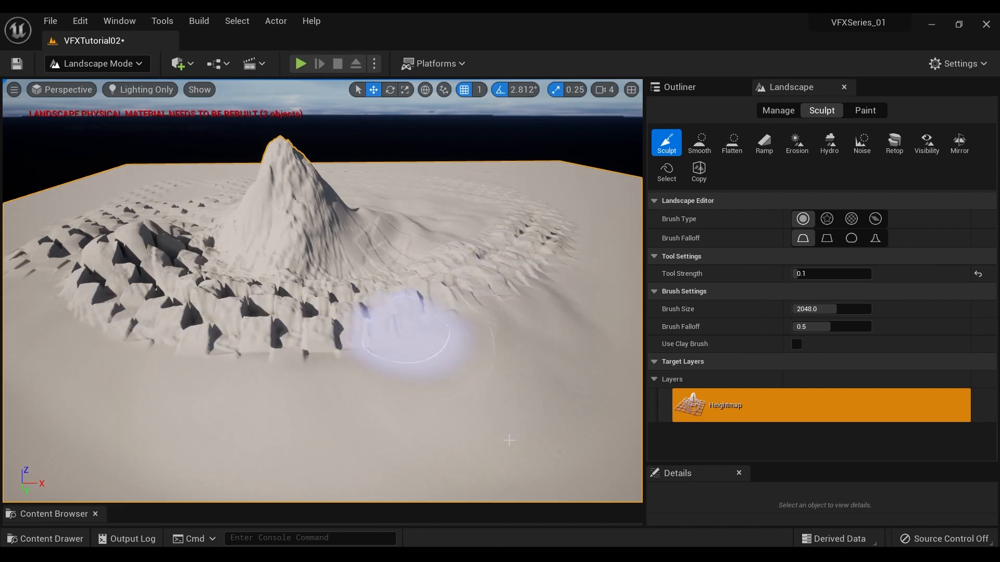
click(814, 274)
text(0.5)
key(Return)
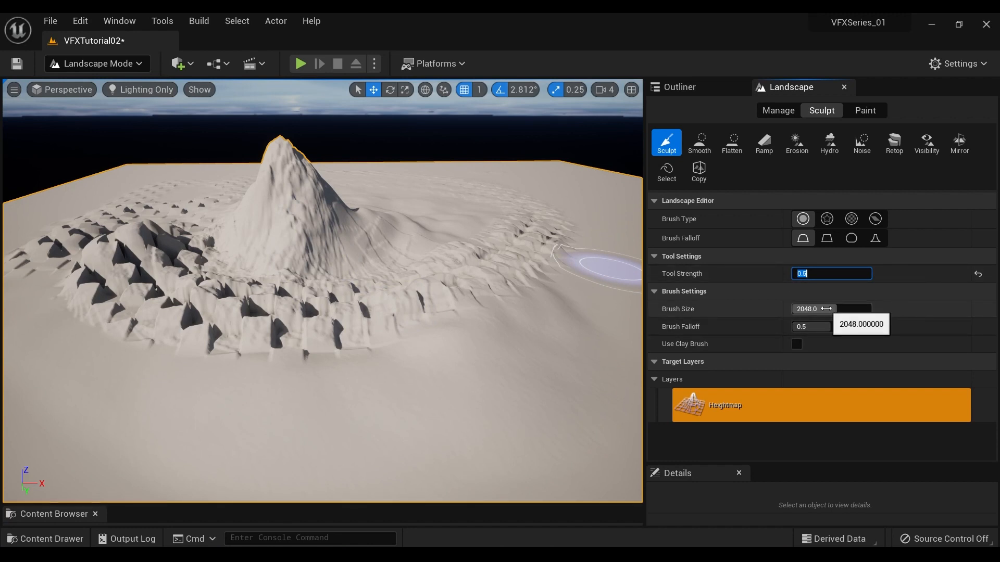
Try a sculpt stroke with the brush size at 8192 and undo it
mouse_move(840, 308)
mouse_down()
mouse_move(871, 309)
mouse_move(873, 340)
mouse_up()
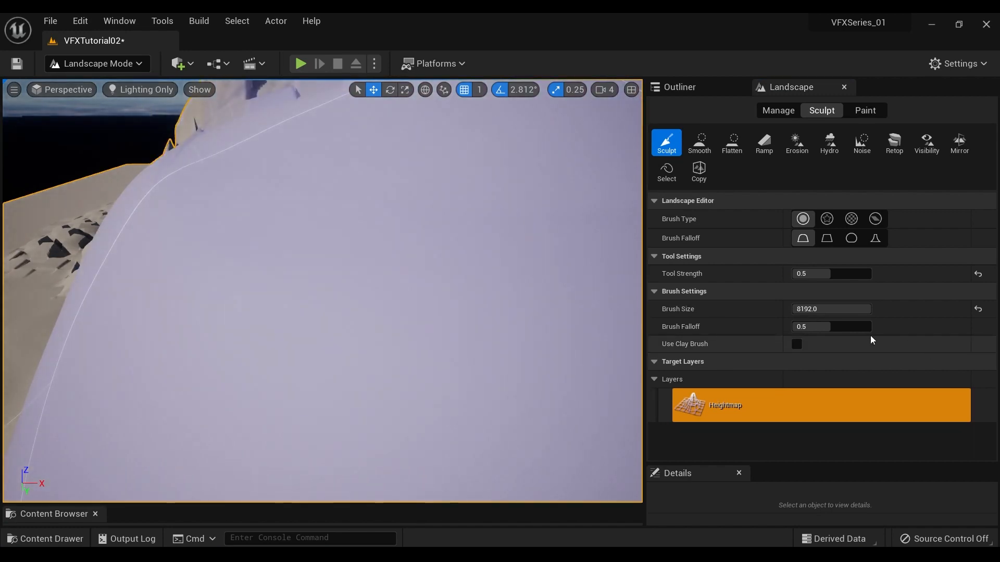
key(ctrl+z)
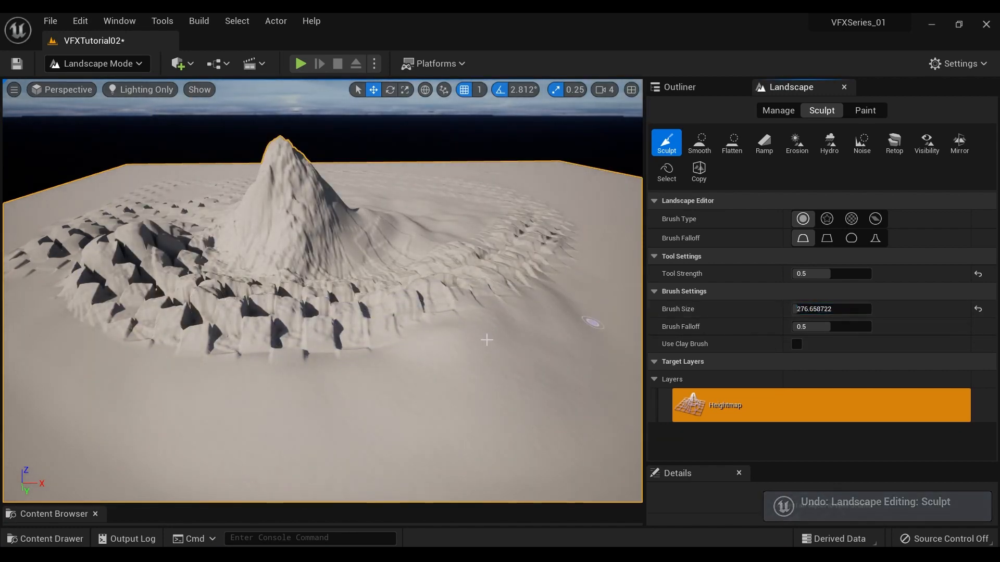
Sculpt the ground at the foot of the jagged rocks with a brush size of about 277
mouse_move(402, 384)
right_down()
mouse_move(365, 417)
mouse_move(377, 412)
mouse_move(344, 416)
mouse_move(354, 360)
mouse_move(265, 373)
right_up()
key(w)
key(w)
key(s)
key(w)
mouse_move(271, 271)
mouse_down()
mouse_move(362, 299)
mouse_move(328, 316)
mouse_move(398, 306)
mouse_move(379, 304)
mouse_up()
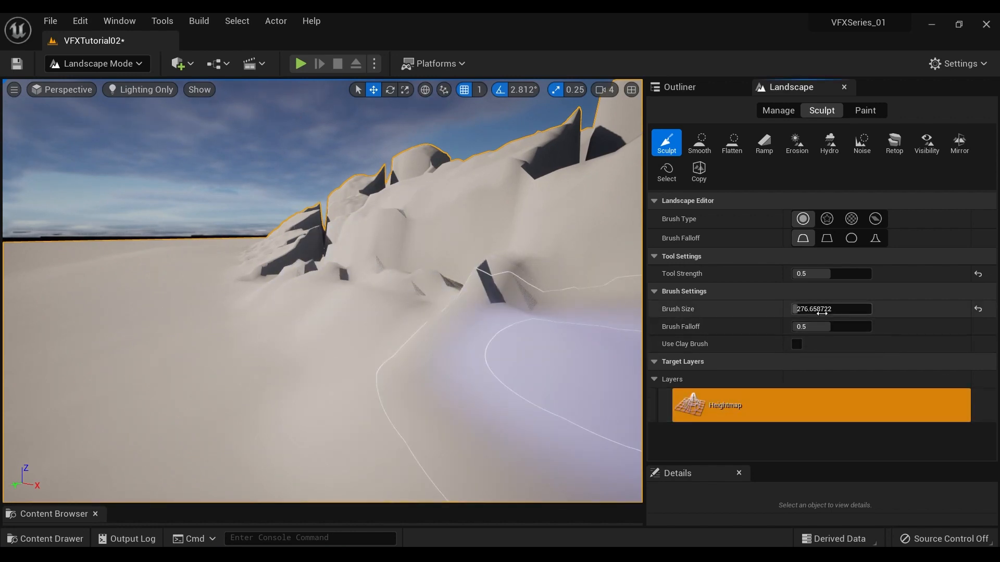
Reduce the brush size to about 112 and sculpt small bumps in the ground beside the rocks
drag(821, 310, 802, 310)
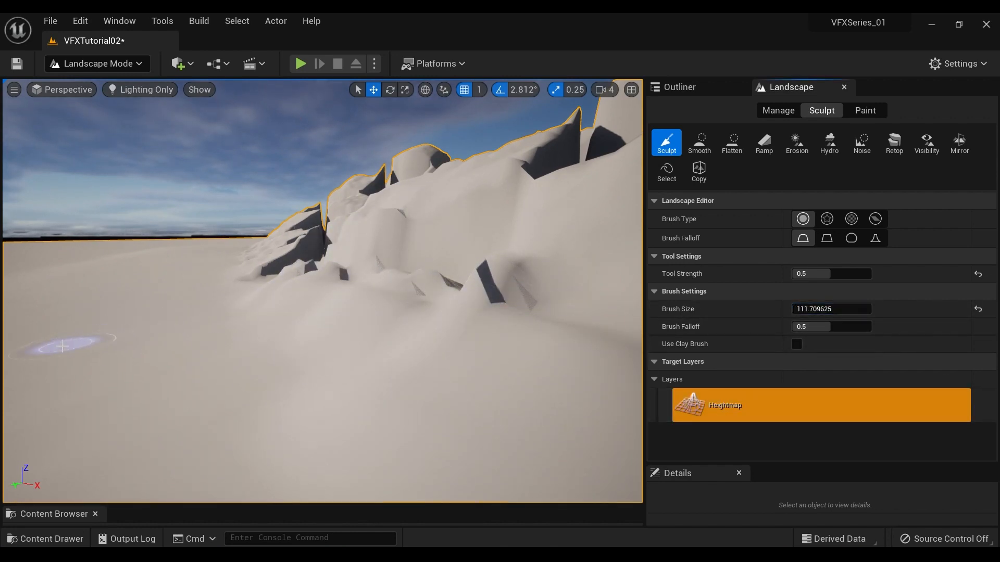
mouse_move(161, 352)
mouse_down()
mouse_move(239, 357)
mouse_move(301, 319)
mouse_up()
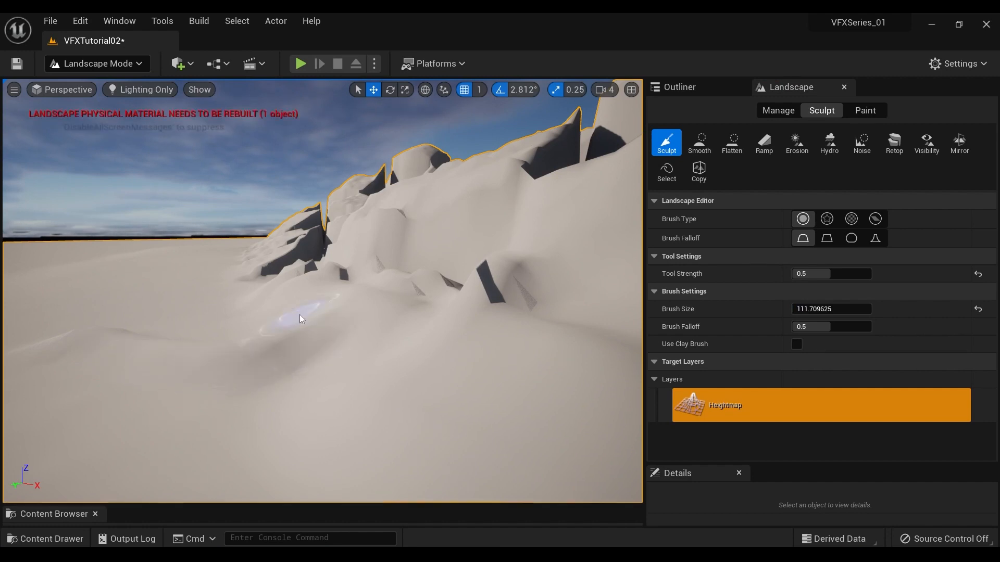
key(s)
right_drag(323, 265, 383, 266)
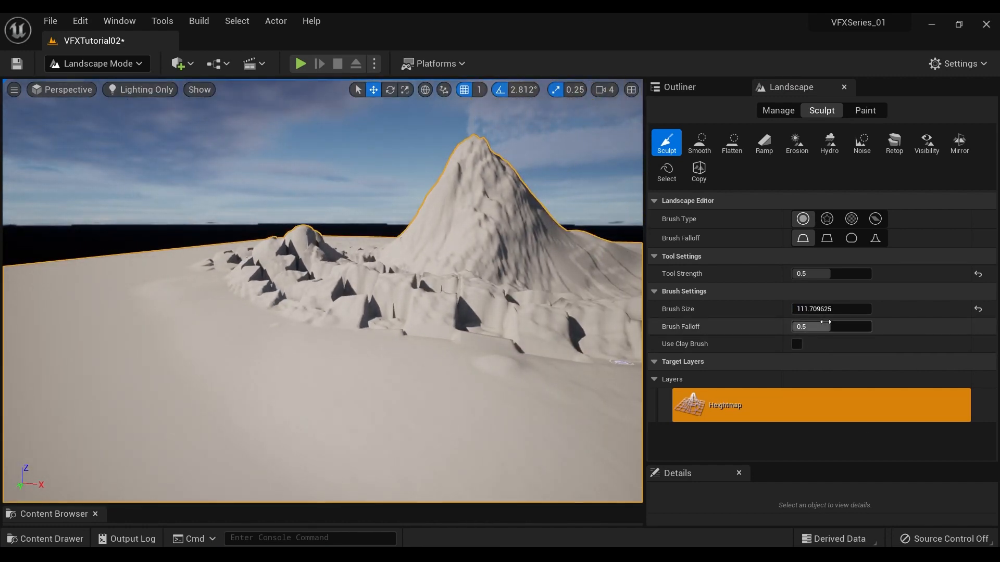
Set the brush size to 1000 and sculpt soft overlapping bumps beyond the mountain's jagged rim
right_drag(395, 267, 396, 323)
key(s)
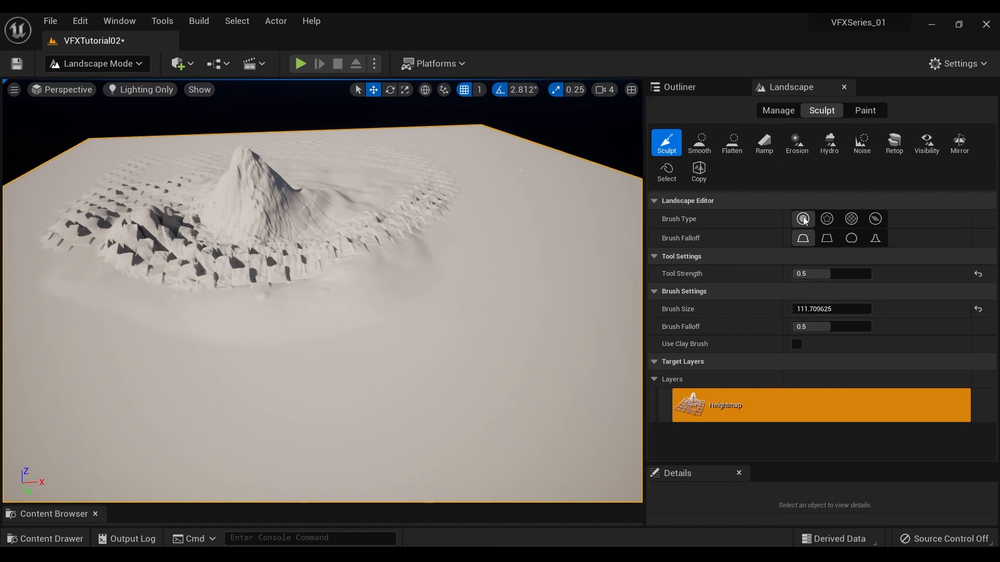
text(0)
key(Return)
text(1)
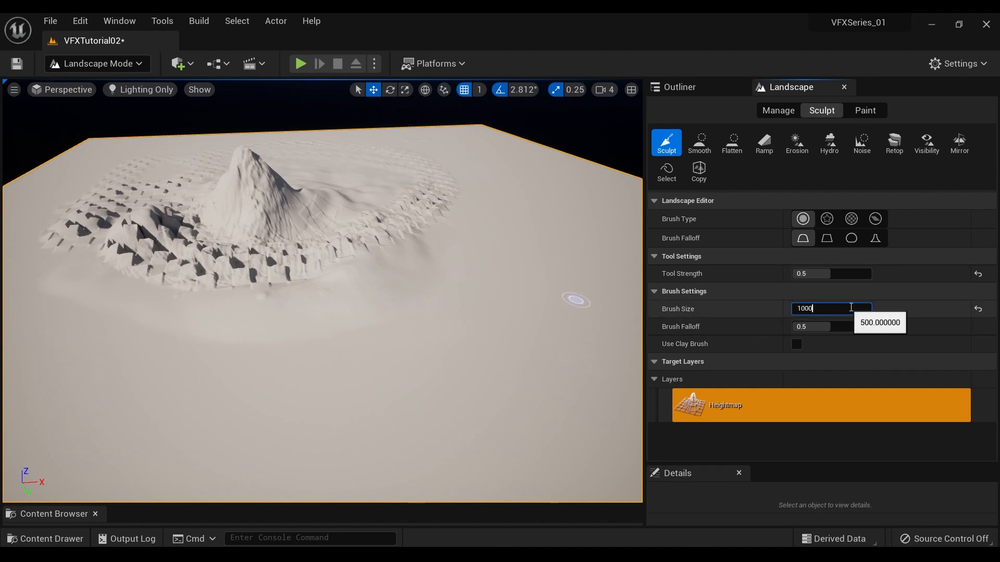
key(Return)
mouse_move(405, 308)
right_down()
mouse_move(409, 320)
mouse_move(500, 336)
right_up()
mouse_move(395, 308)
mouse_down()
mouse_move(440, 317)
mouse_move(437, 209)
mouse_up()
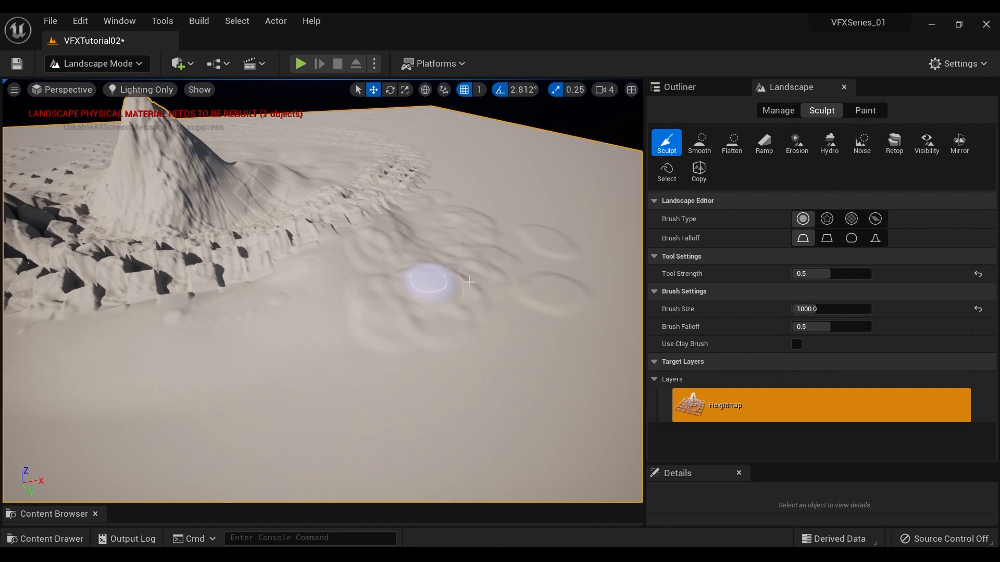
Dig a deep pit into the flat ground beside the soft bumps by lowering the terrain with the Sculpt tool
right_drag(438, 281, 458, 283)
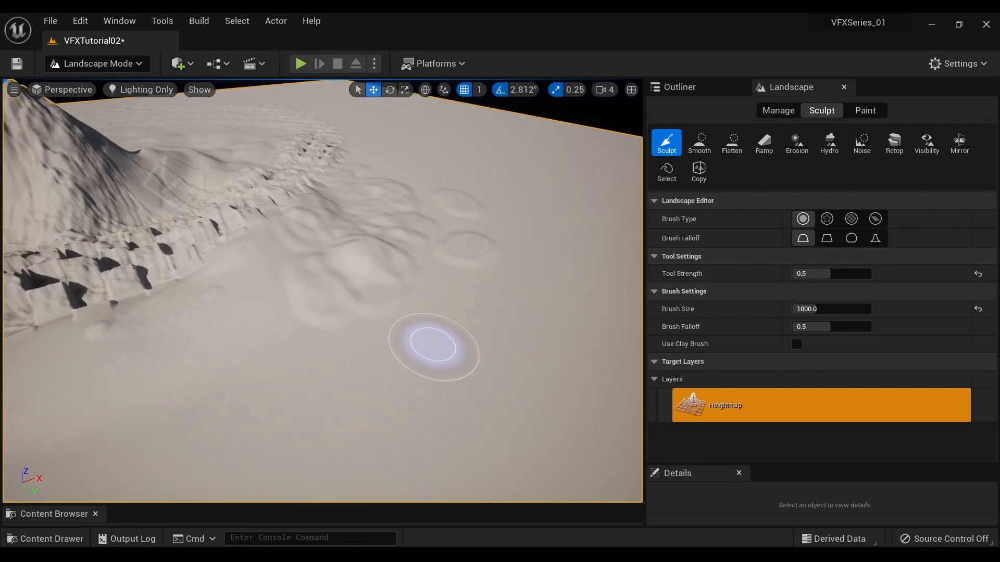
shift+drag(436, 348, 441, 364)
mouse_move(500, 357)
shift+mouse_down()
mouse_move(479, 311)
mouse_move(494, 371)
mouse_move(468, 338)
mouse_move(489, 328)
mouse_move(467, 411)
mouse_move(371, 342)
mouse_move(245, 411)
mouse_move(306, 385)
mouse_move(364, 469)
mouse_move(323, 448)
mouse_move(448, 480)
mouse_move(431, 453)
mouse_move(457, 424)
mouse_move(437, 423)
shift+mouse_up()
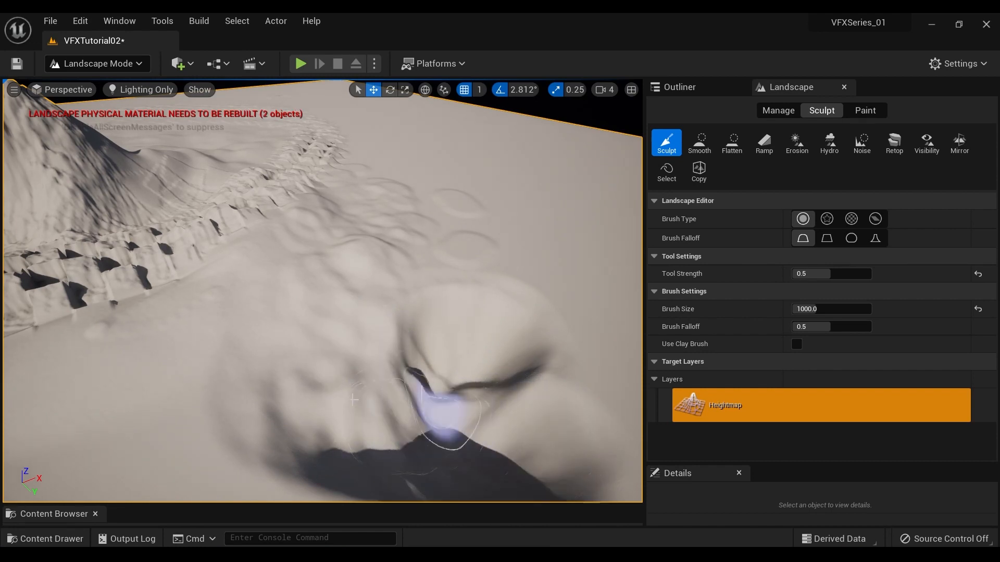
mouse_move(438, 422)
right_down()
mouse_move(500, 454)
mouse_move(484, 469)
mouse_move(407, 396)
mouse_move(417, 459)
right_up()
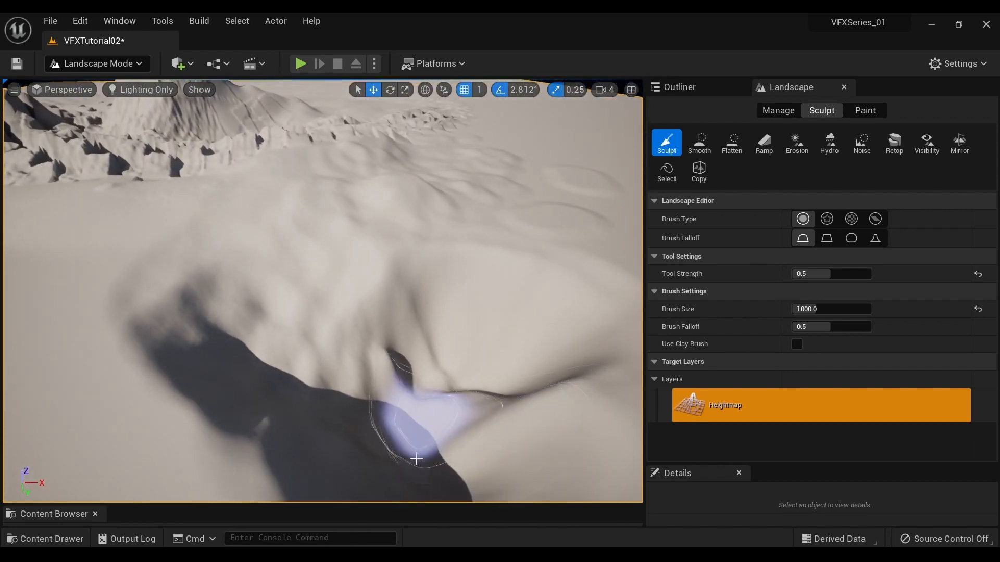
mouse_move(405, 447)
shift+mouse_down()
mouse_move(547, 446)
mouse_move(508, 402)
mouse_move(458, 435)
mouse_move(277, 472)
mouse_move(286, 494)
mouse_move(263, 382)
mouse_move(330, 368)
mouse_move(319, 314)
shift+mouse_up()
right_drag(481, 408, 482, 495)
mouse_move(410, 440)
right_down()
mouse_move(411, 458)
mouse_move(411, 364)
mouse_move(410, 441)
right_up()
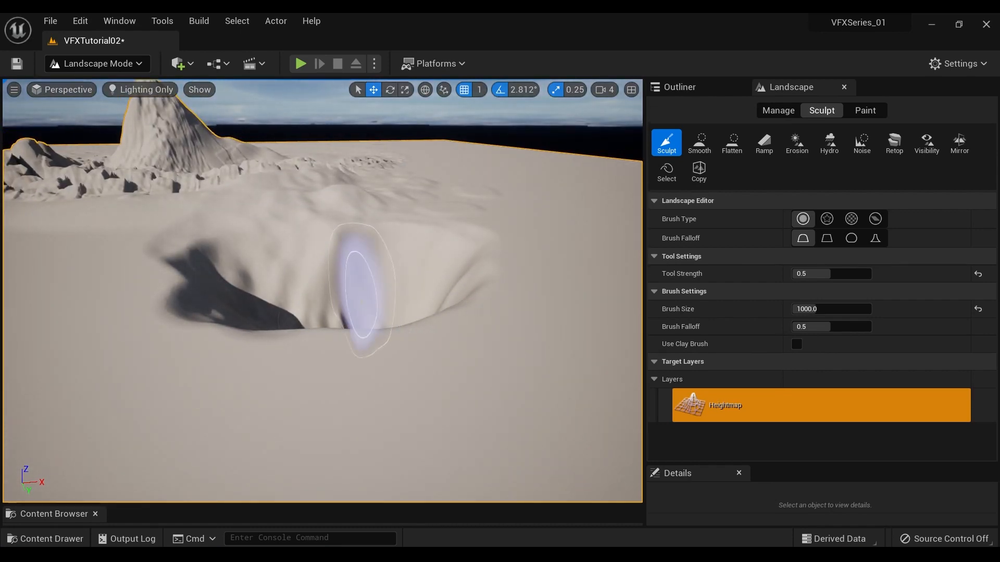
Smooth the mountain and the jagged rocks in front of it with the Smooth tool
click(709, 152)
right_drag(468, 291, 433, 237)
key(s)
key(w)
right_click(264, 394)
click(273, 435)
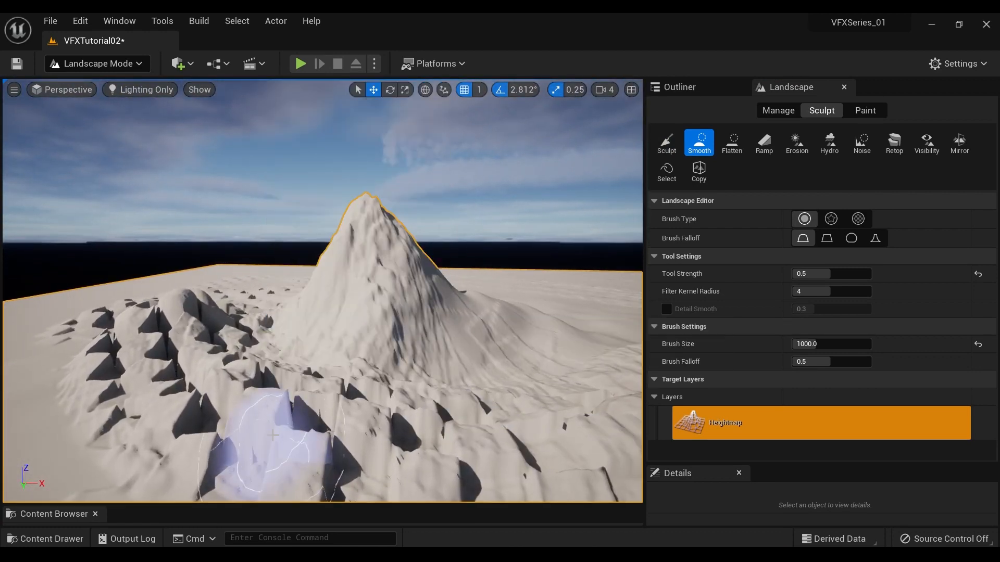
mouse_move(353, 359)
mouse_down()
mouse_move(411, 341)
mouse_move(352, 400)
mouse_move(553, 440)
mouse_move(548, 402)
mouse_up()
mouse_move(515, 330)
mouse_down()
mouse_move(372, 288)
mouse_move(271, 343)
mouse_move(225, 353)
mouse_move(212, 424)
mouse_move(178, 324)
mouse_move(235, 294)
mouse_up()
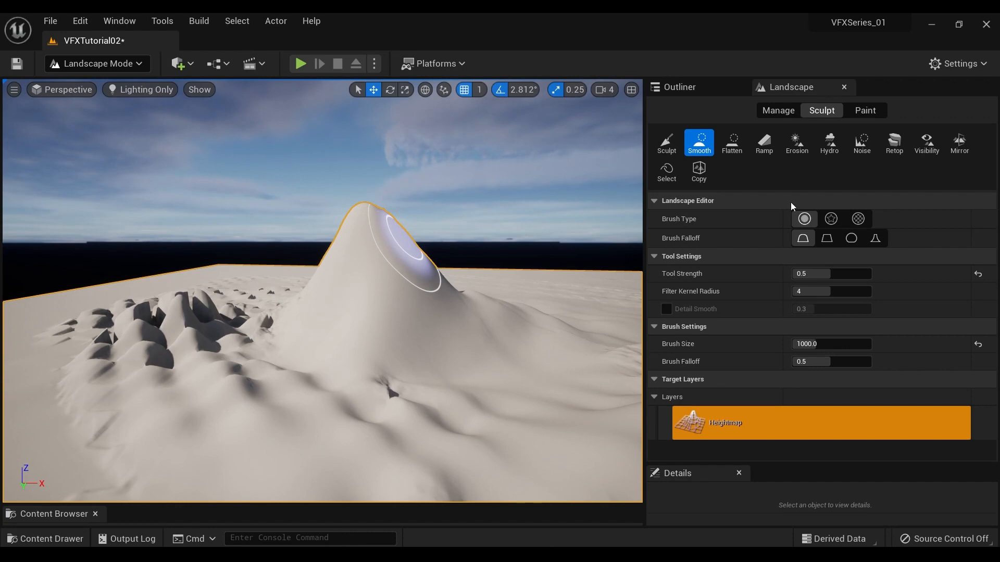
Create a flat plateau between the mountain and the pit with the Flatten tool
mouse_move(465, 237)
right_down()
mouse_move(465, 372)
mouse_move(461, 365)
mouse_move(622, 232)
mouse_move(565, 312)
mouse_move(573, 297)
right_up()
key(s)
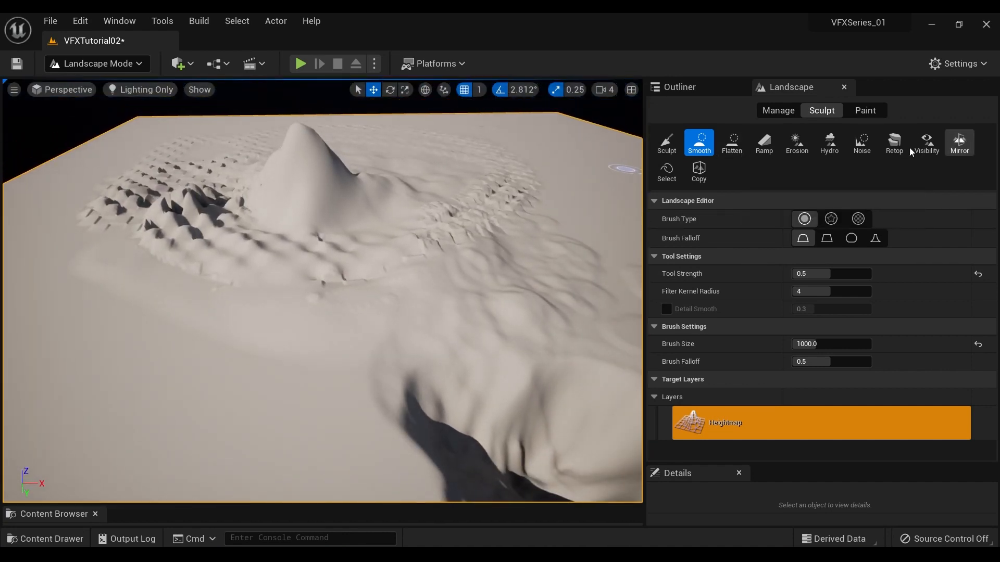
click(736, 147)
mouse_move(388, 256)
mouse_down()
mouse_move(223, 301)
mouse_move(256, 301)
mouse_move(397, 346)
mouse_move(406, 326)
mouse_up()
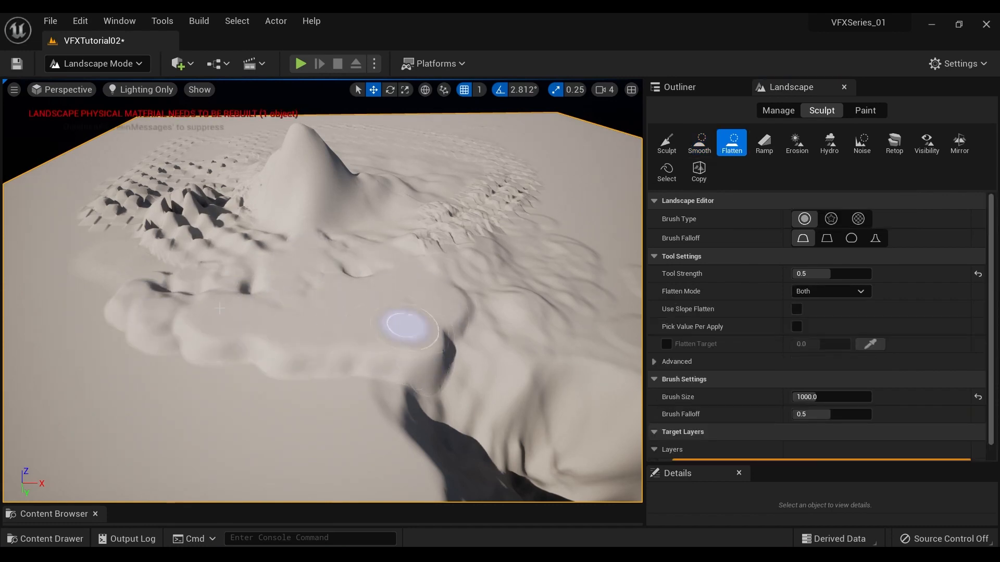
Erode the flat ground in front of the plateau with the Erosion tool
click(796, 144)
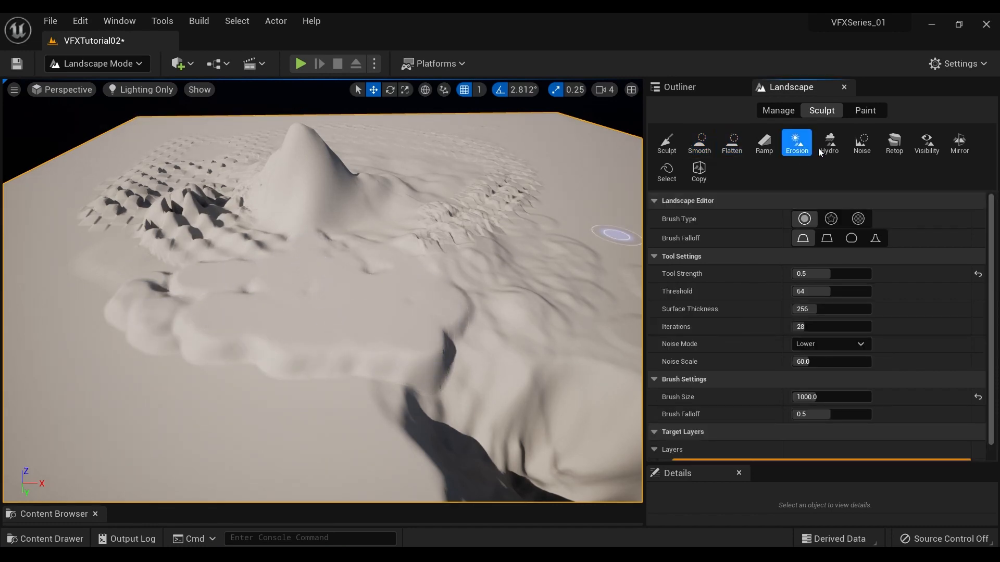
mouse_move(498, 335)
right_down()
mouse_move(442, 453)
mouse_move(329, 419)
right_up()
mouse_move(329, 427)
mouse_down()
mouse_move(390, 357)
mouse_move(257, 357)
mouse_up()
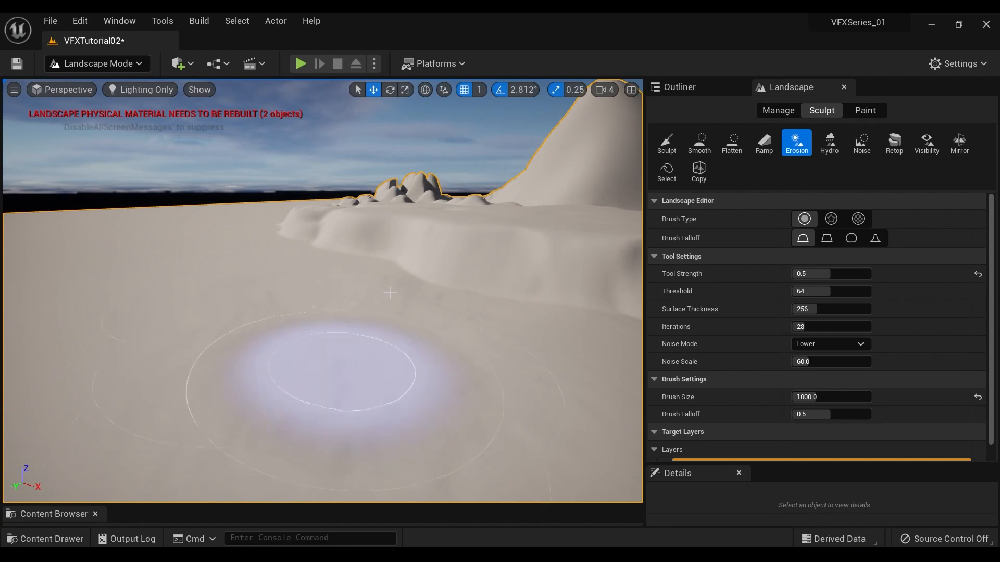
mouse_move(465, 250)
mouse_down()
mouse_move(189, 363)
mouse_move(281, 354)
mouse_up()
mouse_move(282, 354)
right_down()
mouse_move(380, 373)
mouse_move(469, 365)
mouse_move(417, 396)
mouse_move(354, 391)
mouse_move(336, 356)
mouse_move(378, 391)
right_up()
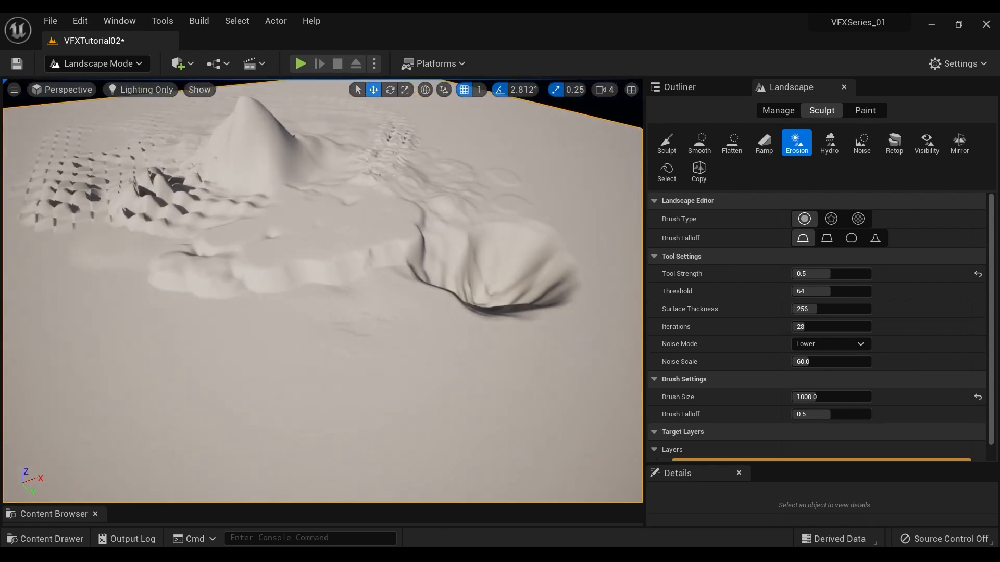
View the landscape Paint tools and switch the editor to Foliage mode
click(873, 110)
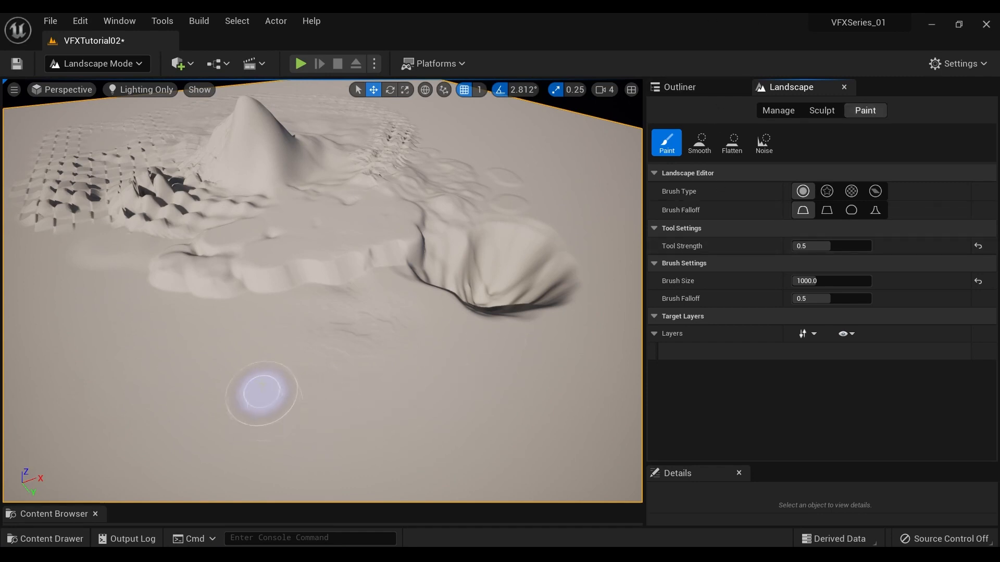
click(816, 116)
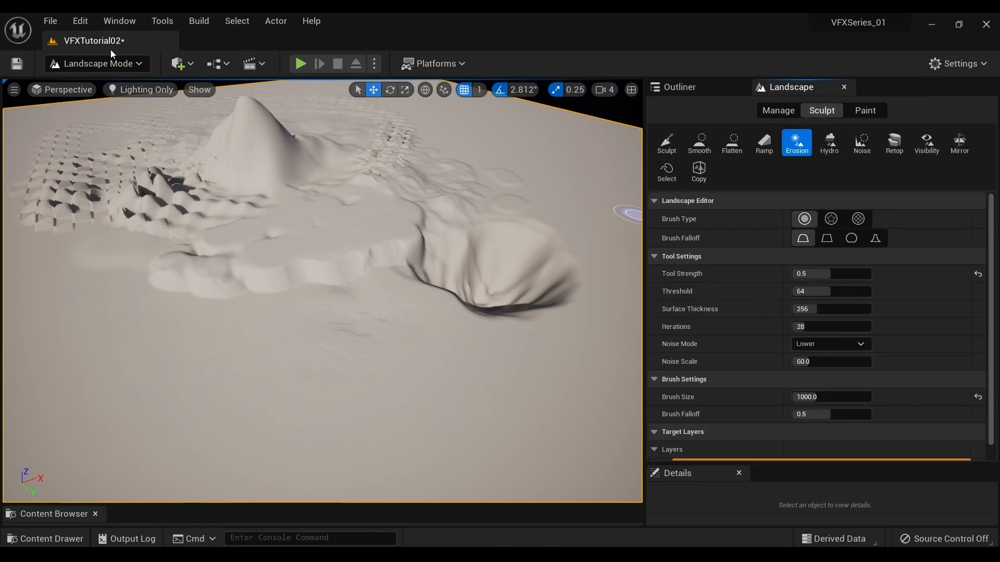
click(83, 62)
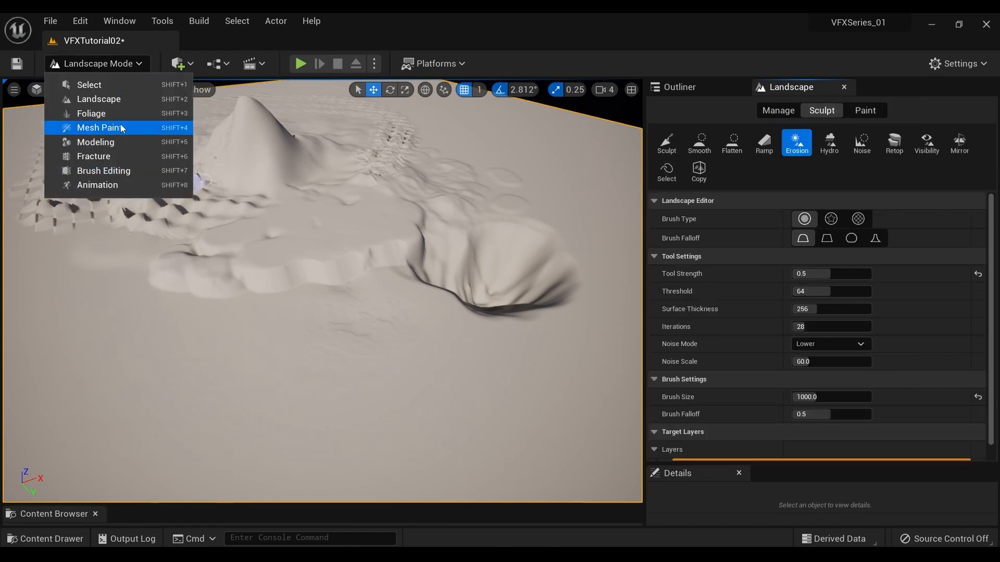
click(131, 114)
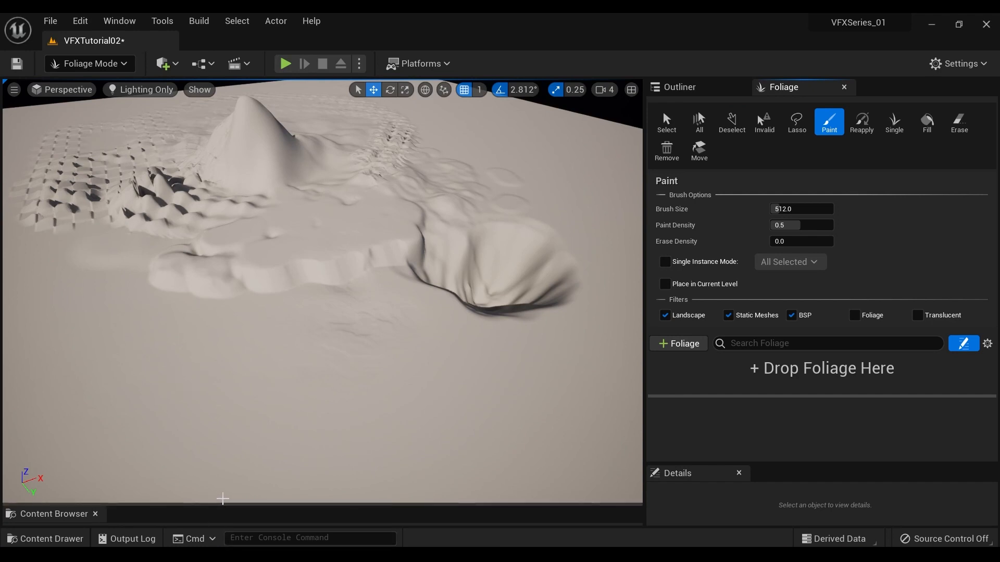
Enlarge the Content Browser beneath the viewport and reframe the view on the sculpted mountain and plateau
drag(213, 504, 212, 316)
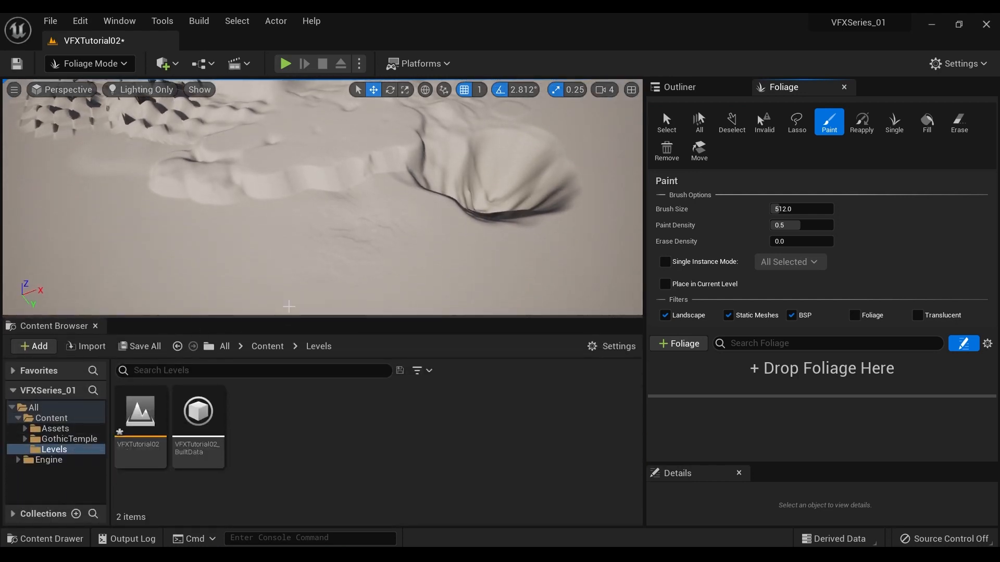
mouse_move(380, 313)
right_down()
mouse_move(381, 281)
mouse_move(380, 313)
right_up()
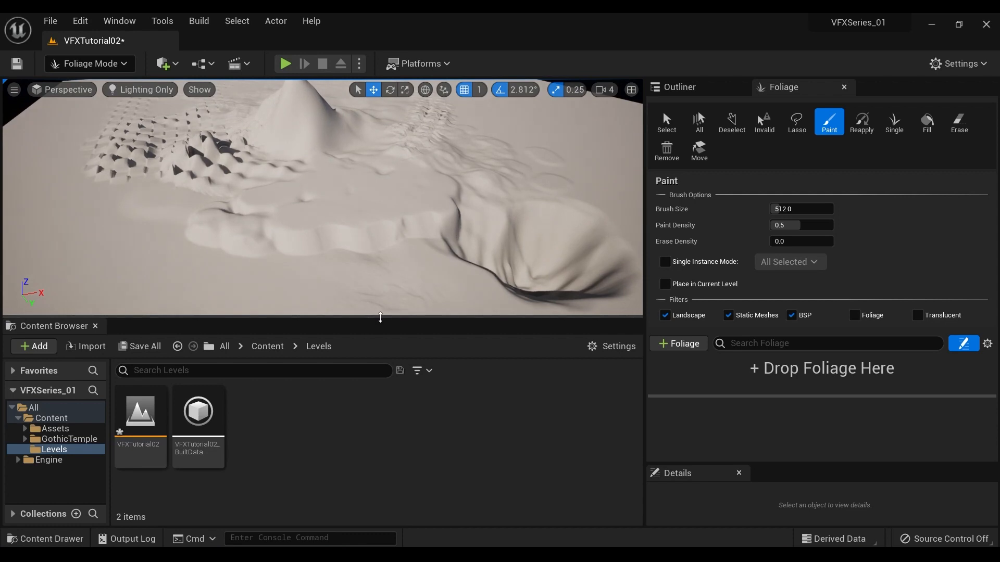
drag(379, 315, 415, 419)
right_drag(476, 245, 475, 218)
drag(286, 420, 286, 341)
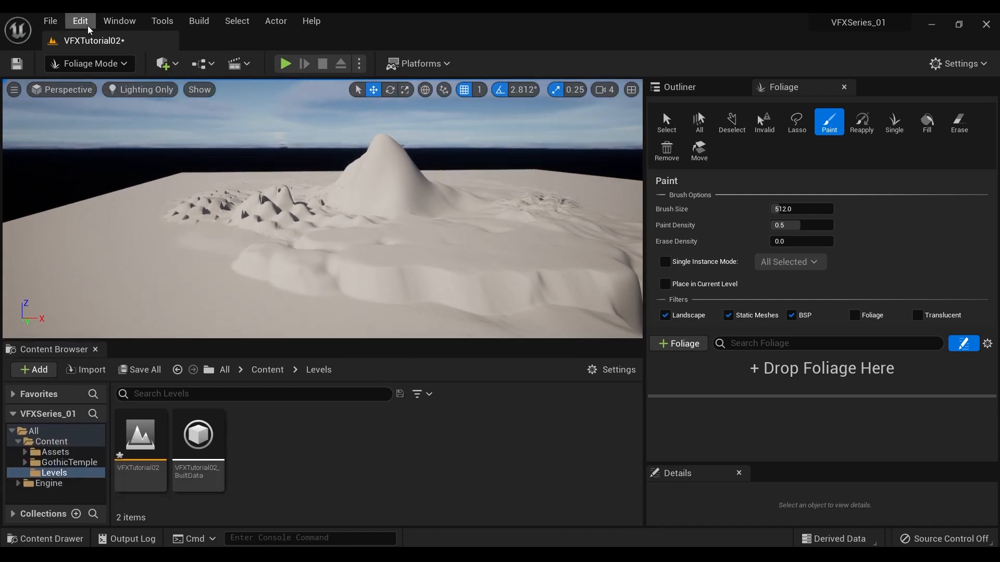
Look for foliage meshes in the Grass and Trees folders under GothicTemple/Environment/Folliage
click(64, 464)
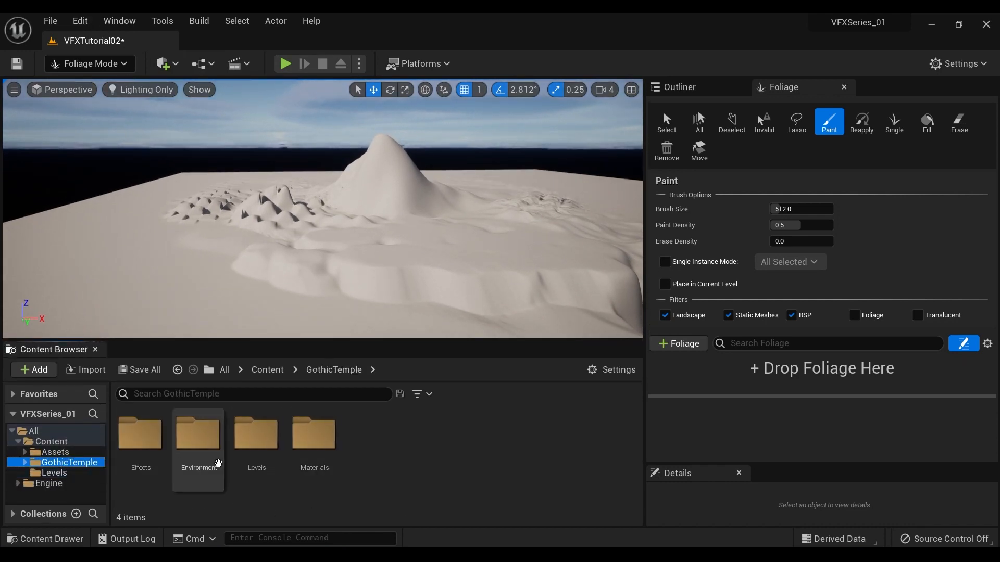
double_click(216, 463)
click(199, 465)
double_click(199, 465)
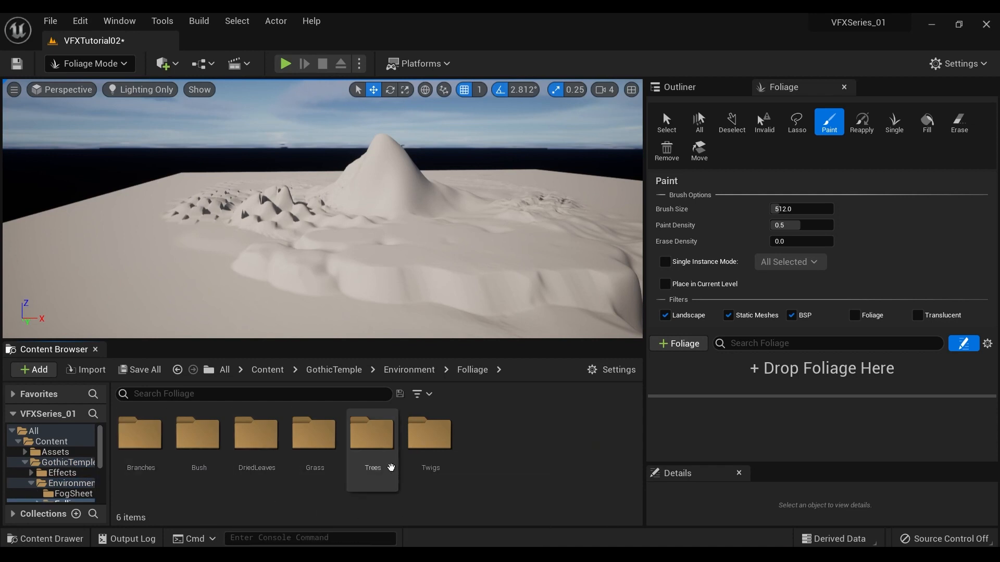
click(319, 459)
double_click(319, 458)
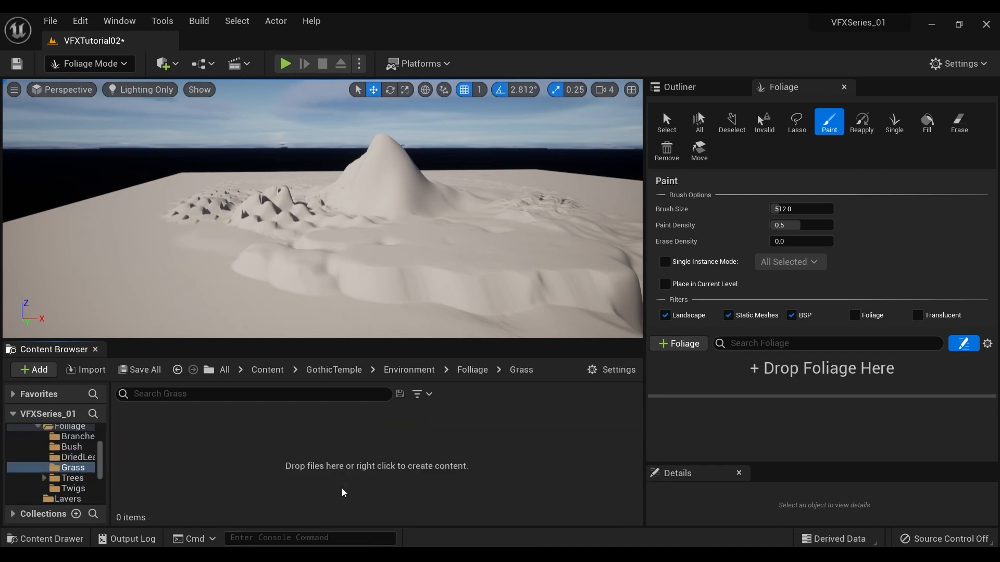
click(71, 478)
double_click(150, 457)
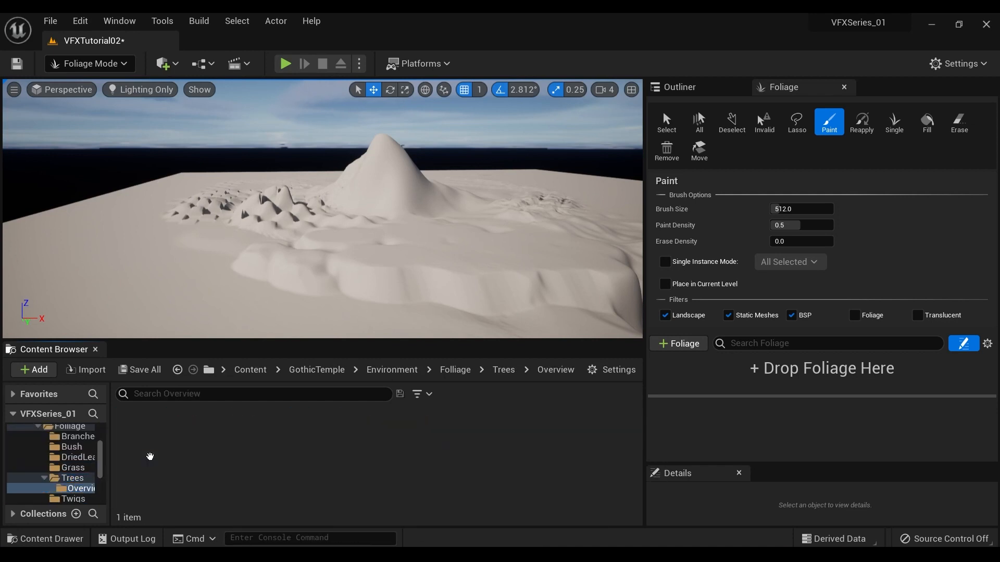
Check the other GothicTemple environment folders for usable meshes, including Mountain_01, Mountain_03, Props, Textures and WaterOcean
click(63, 498)
scroll(67, 473, down, 2)
click(68, 459)
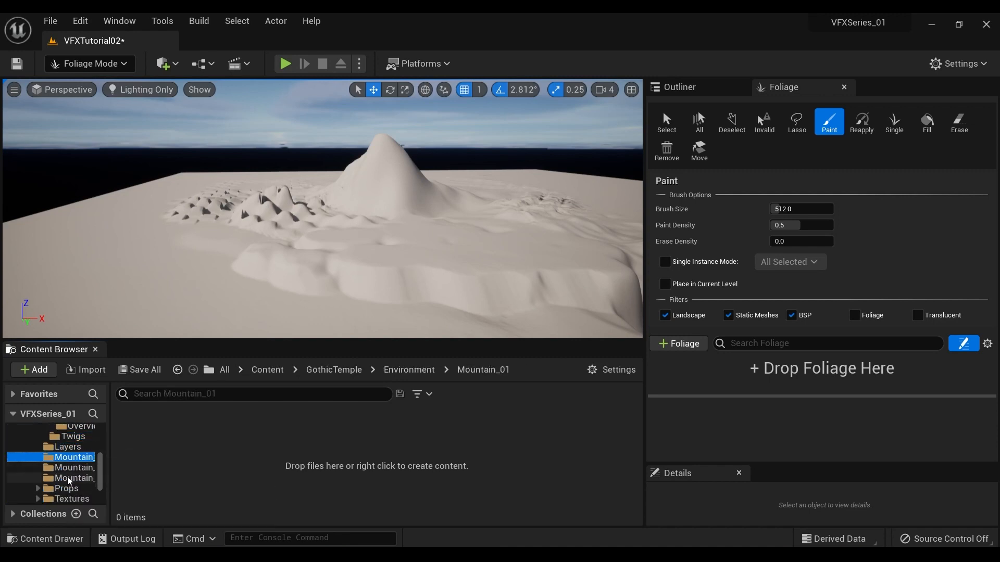
scroll(68, 469, down, 1)
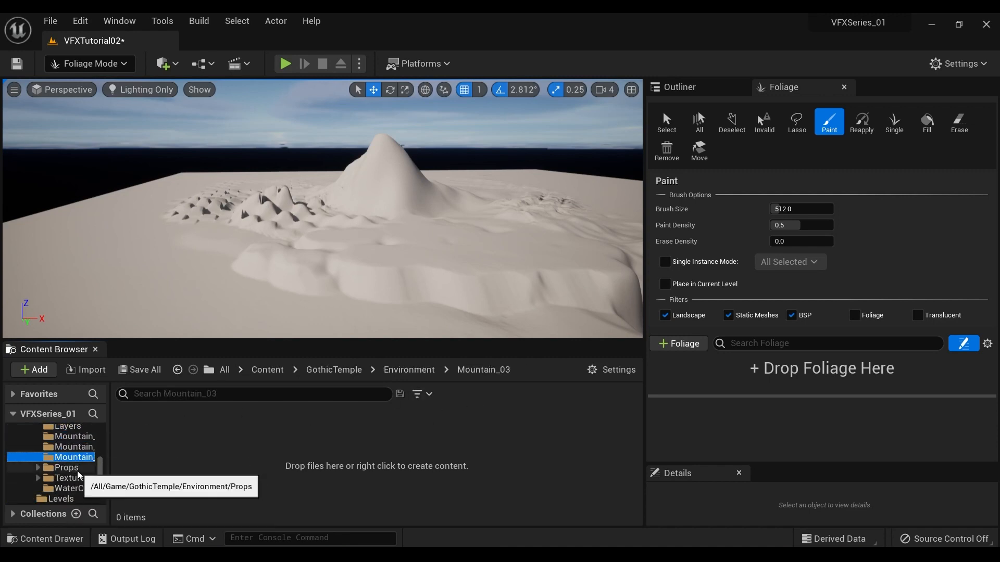
click(65, 467)
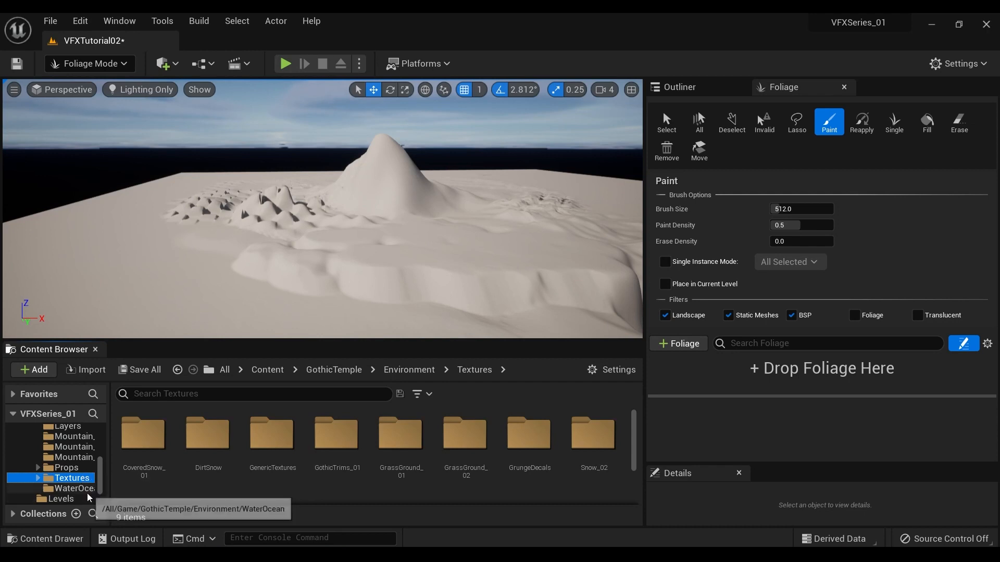
click(73, 488)
scroll(67, 467, up, 3)
click(68, 468)
click(70, 478)
click(73, 447)
Add the SM_Grass_01 mesh from Assets/Environment/Folliage/Grass to the foliage palette
scroll(74, 456, up, 3)
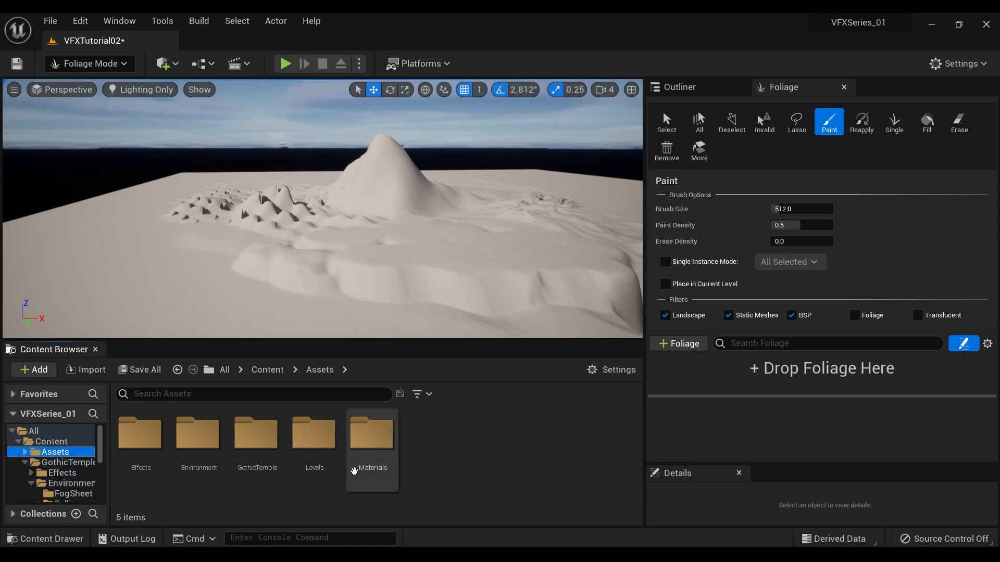
double_click(201, 443)
double_click(208, 451)
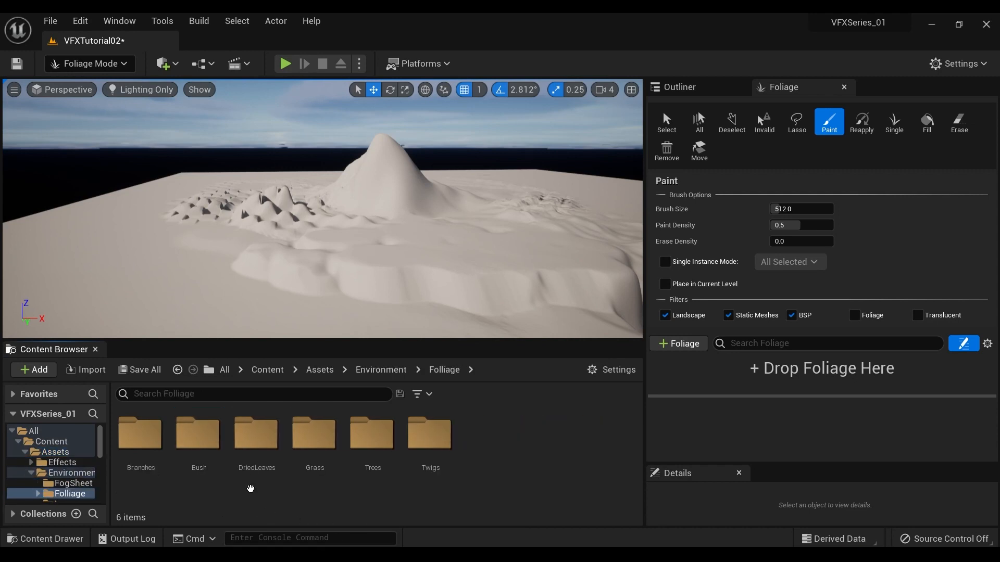
double_click(314, 438)
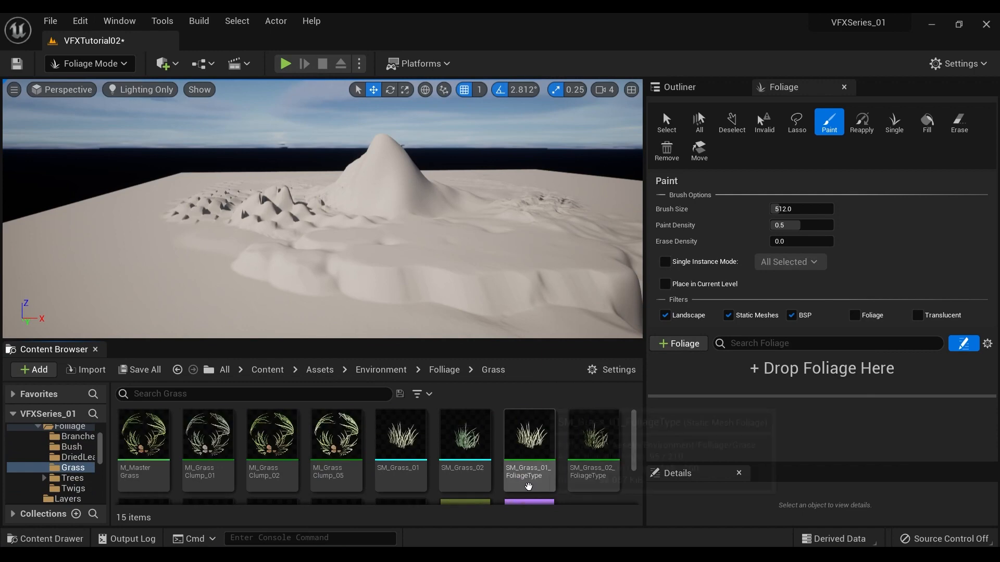
drag(387, 473, 745, 386)
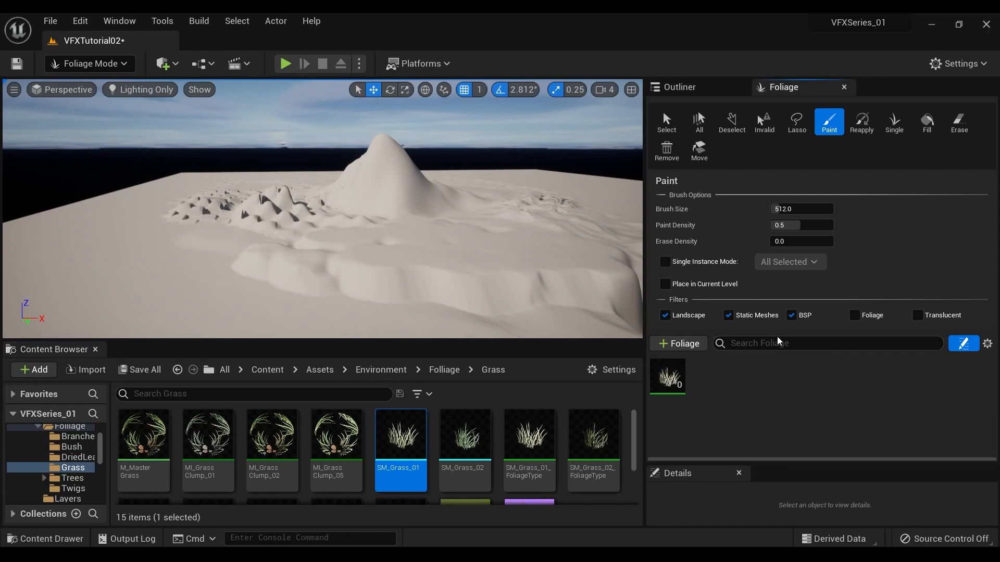
Select the SM_Grass_01 foliage type and examine its mesh, density, radius, scaling and placement settings
click(657, 367)
drag(792, 462, 803, 487)
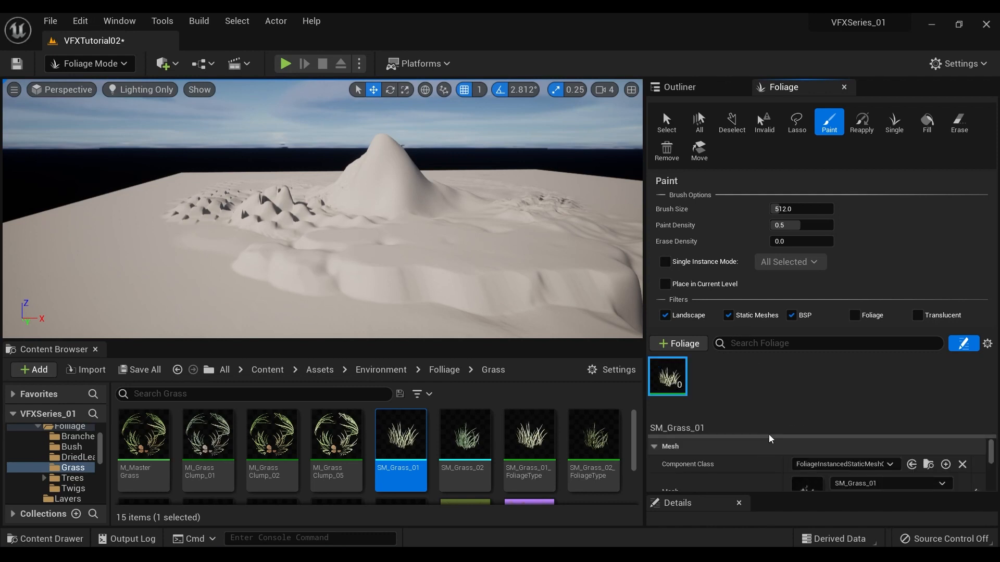
scroll(776, 433, down, 3)
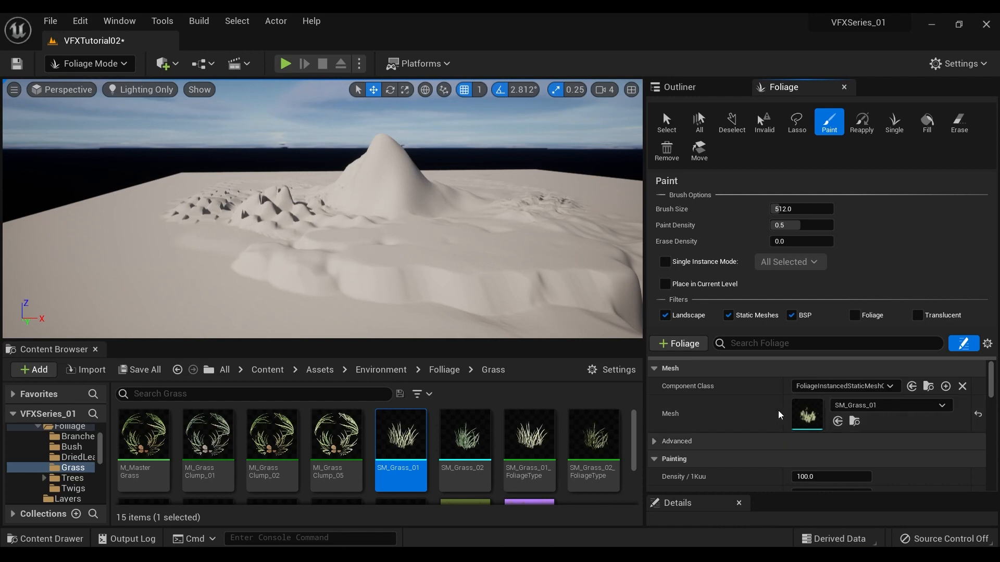
scroll(808, 442, down, 3)
scroll(825, 455, up, 3)
scroll(767, 412, down, 1)
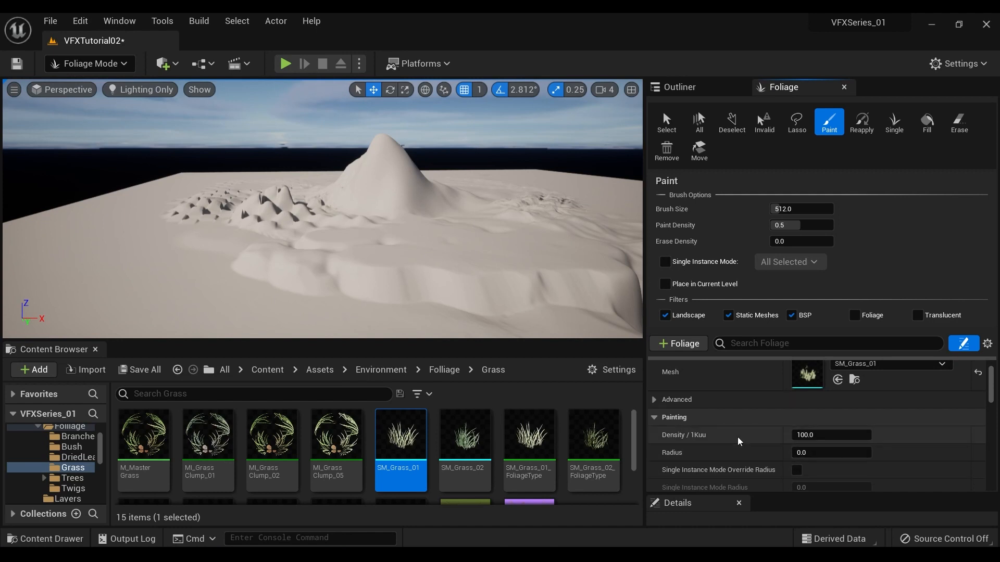
scroll(756, 432, down, 1)
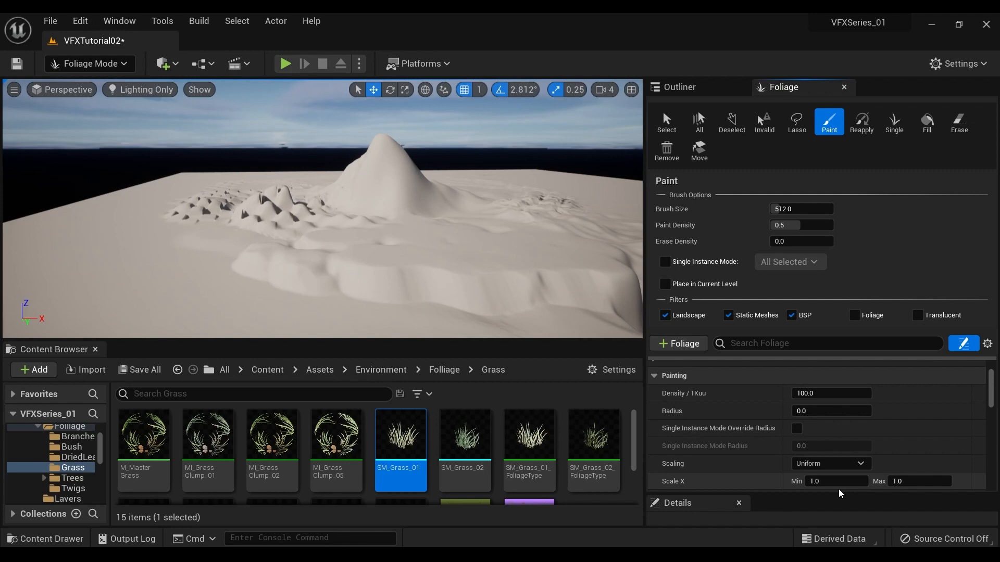
scroll(833, 464, down, 1)
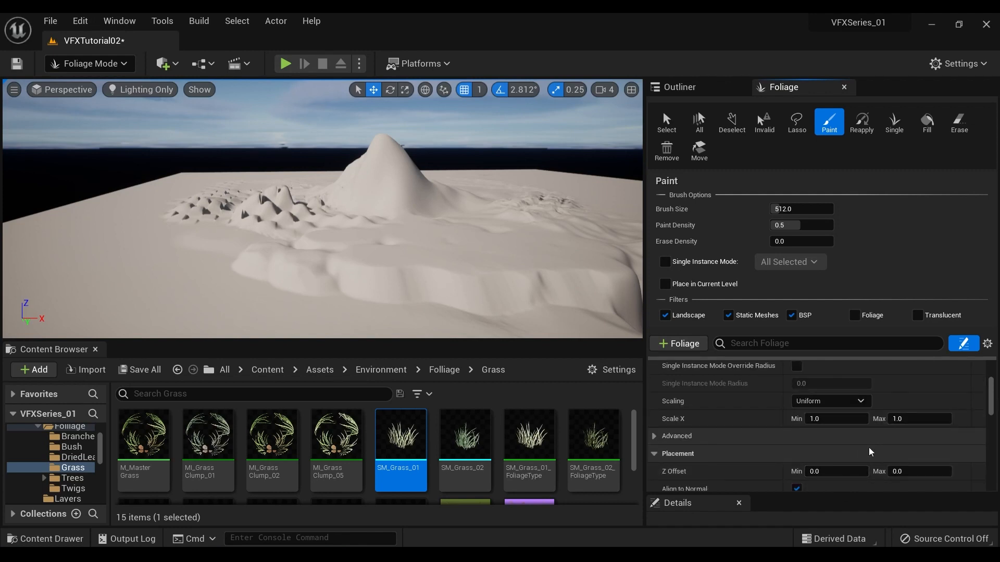
Paint a patch of SM_Grass_01 on the flat landscape and move in close to it
mouse_move(412, 231)
right_down()
mouse_move(357, 284)
mouse_move(234, 292)
mouse_move(318, 307)
mouse_move(386, 183)
right_up()
mouse_move(354, 191)
mouse_down()
mouse_move(430, 197)
mouse_move(354, 206)
mouse_move(404, 240)
mouse_up()
key(w)
mouse_move(404, 241)
right_down()
mouse_move(404, 193)
mouse_move(350, 194)
mouse_move(339, 224)
mouse_move(346, 177)
mouse_move(375, 185)
mouse_move(385, 151)
mouse_move(383, 209)
right_up()
key(w)
key(w)
key(w)
key(w)
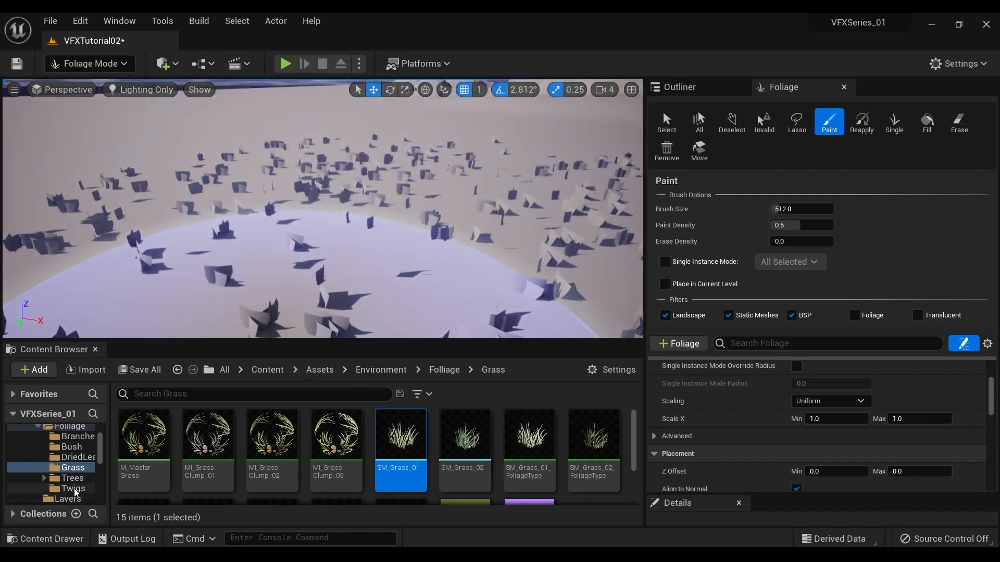
Add the SM_Pine_04 mesh from the Trees folder to the foliage palette
click(79, 489)
click(73, 478)
scroll(570, 474, down, 2)
scroll(570, 474, up, 1)
drag(469, 453, 786, 359)
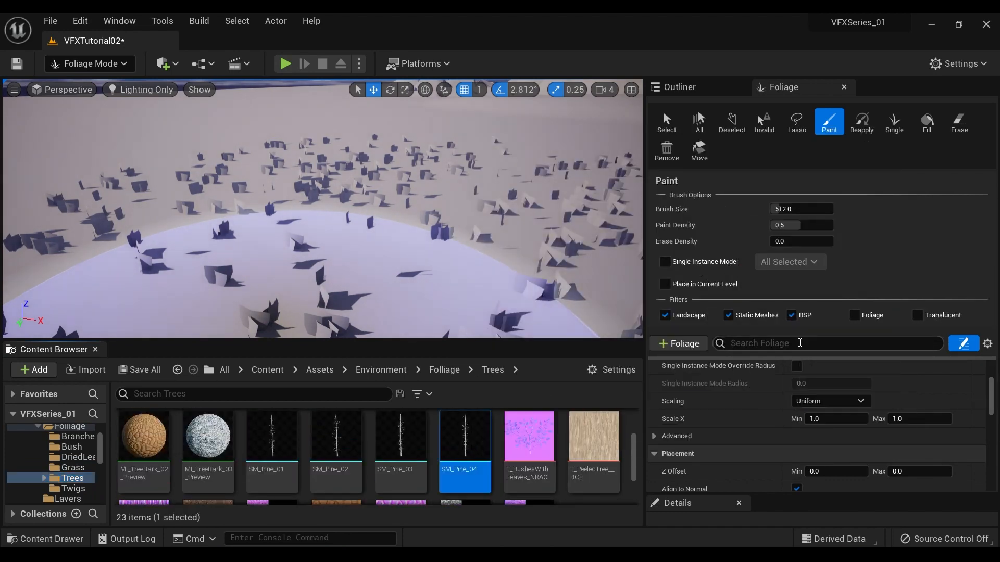
mouse_move(365, 219)
right_down()
mouse_move(375, 177)
mouse_move(396, 166)
right_up()
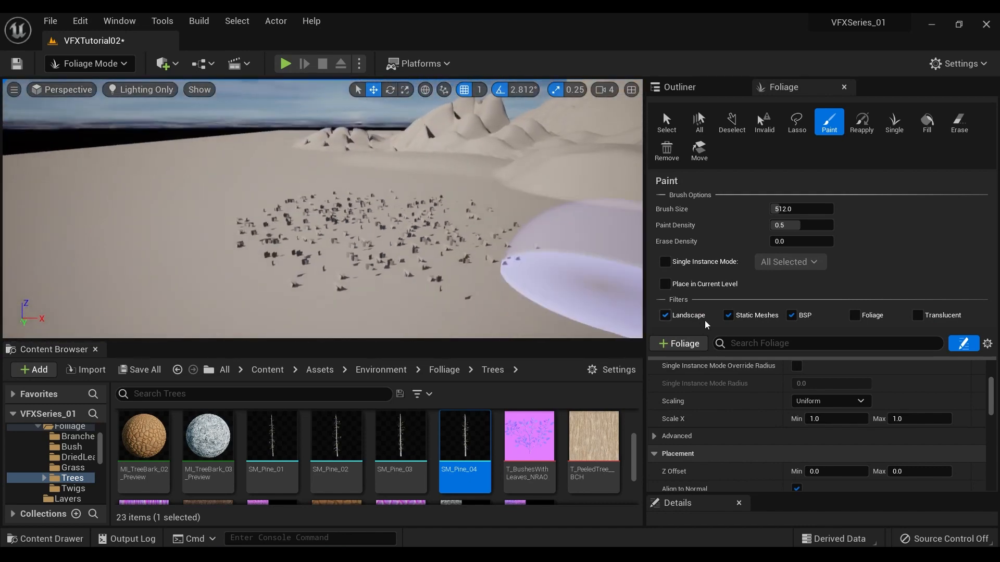
scroll(747, 398, up, 5)
drag(462, 462, 748, 401)
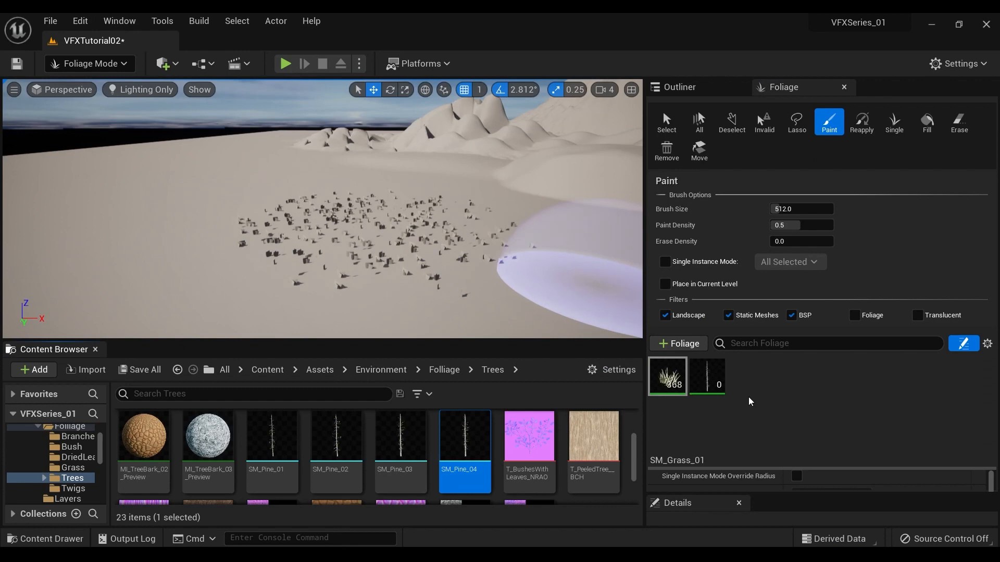
Make SM_Pine_04 the only active foliage type and paint dense clusters of pines on the flat ground by the grass
click(658, 368)
click(123, 240)
mouse_move(122, 240)
right_down()
mouse_move(124, 226)
mouse_move(124, 266)
right_up()
mouse_move(221, 203)
mouse_down()
mouse_move(229, 215)
mouse_move(420, 223)
mouse_move(345, 278)
mouse_move(186, 217)
mouse_move(466, 229)
mouse_up()
mouse_move(467, 229)
right_down()
mouse_move(466, 188)
mouse_move(425, 201)
mouse_move(487, 208)
mouse_move(516, 261)
mouse_move(468, 167)
mouse_move(468, 292)
mouse_move(453, 291)
mouse_move(458, 193)
mouse_move(396, 291)
mouse_move(354, 240)
mouse_move(339, 192)
mouse_move(343, 234)
mouse_move(297, 229)
mouse_move(365, 244)
mouse_move(328, 245)
right_up()
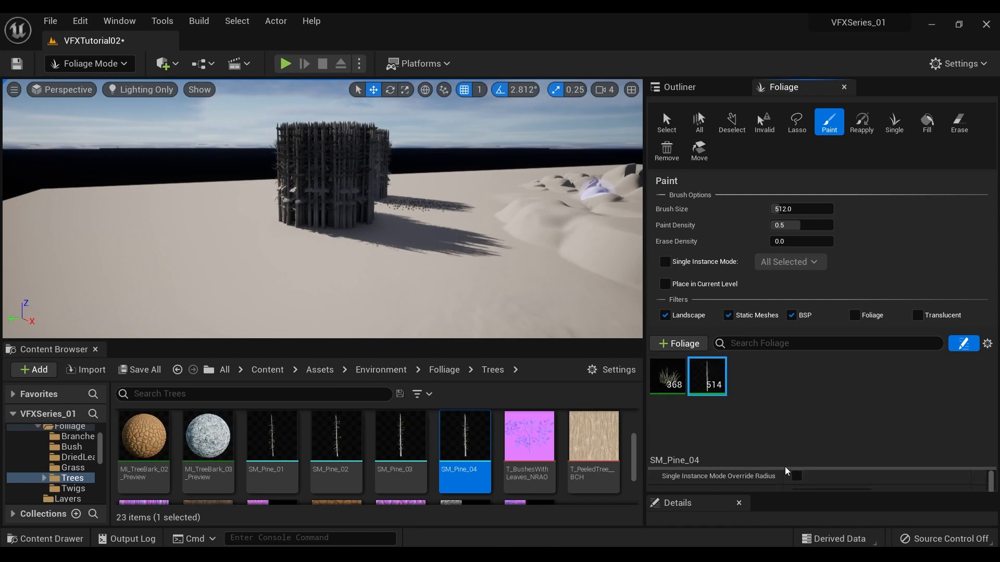
Set the SM_Pine_04 density to 10 and paint a test patch of trees on bare ground, undoing the last strokes
drag(834, 469, 870, 352)
scroll(854, 452, up, 4)
click(848, 474)
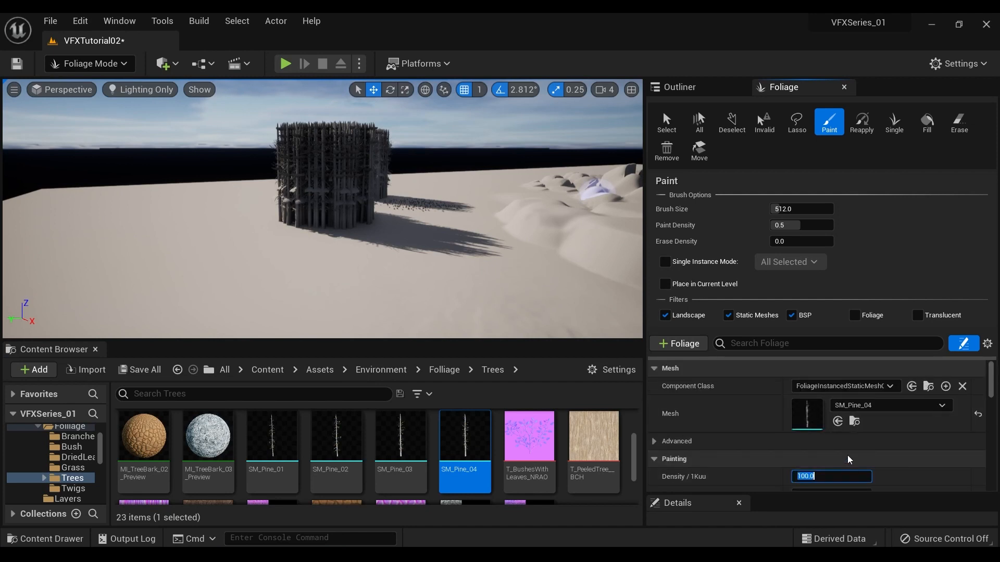
text(10)
mouse_move(235, 241)
mouse_down()
mouse_move(212, 266)
mouse_move(460, 263)
mouse_move(513, 279)
mouse_move(425, 291)
mouse_move(237, 249)
mouse_up()
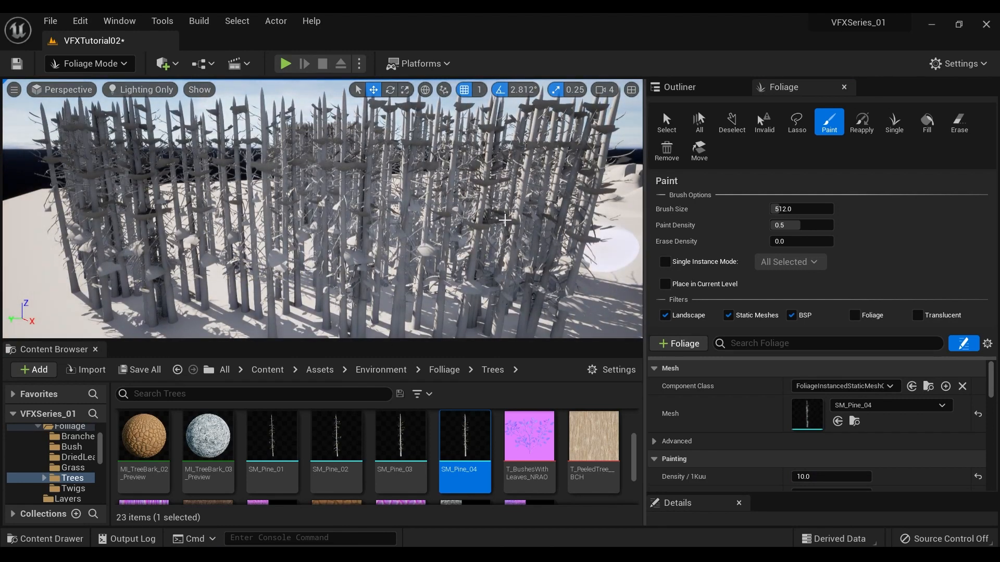
key(ctrl+z)
key(ctrl+z)
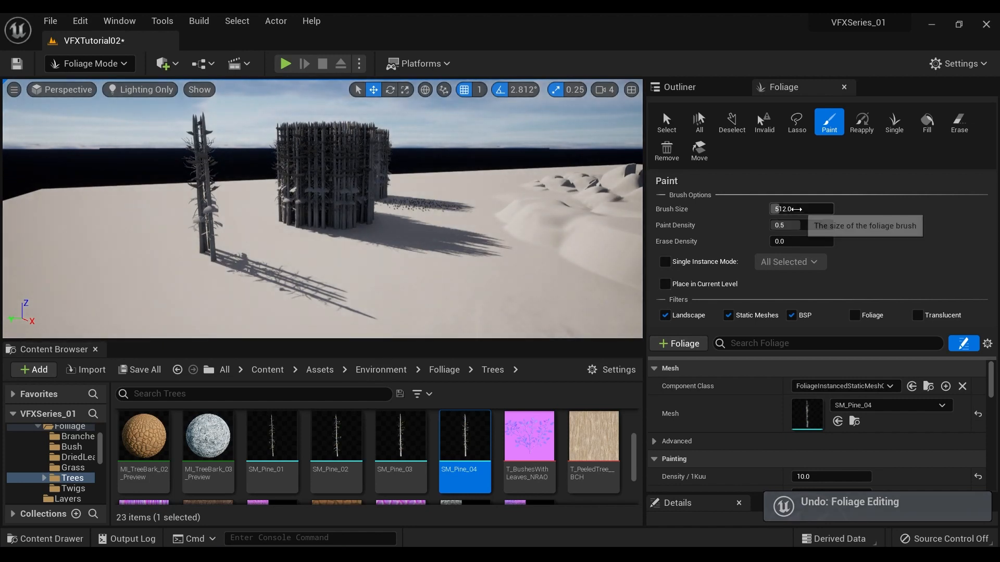
Set the brush's paint density to 0.1 and paint sparse pines on the flat ground in front of the dense clusters
click(797, 225)
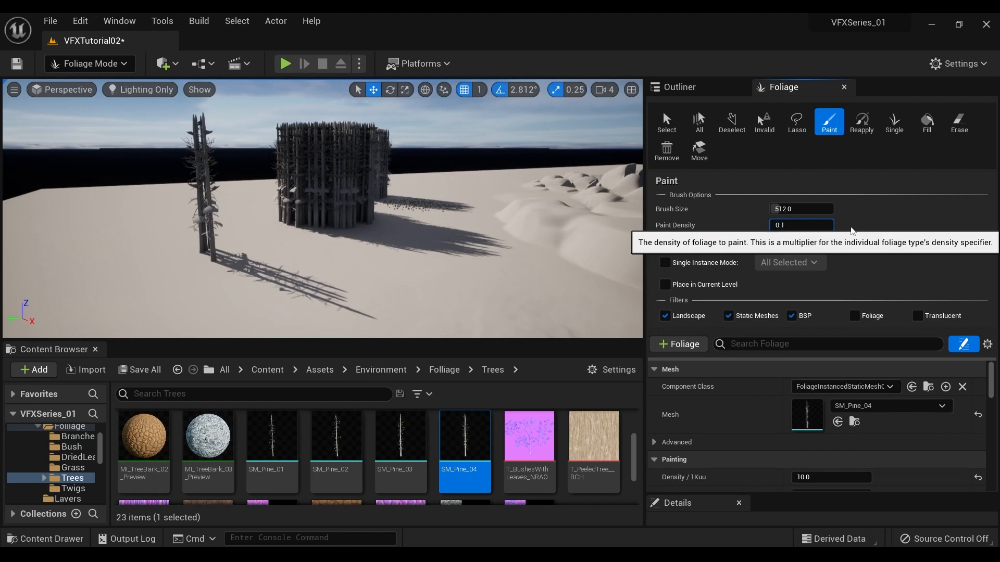
mouse_move(149, 290)
mouse_down()
mouse_move(179, 312)
mouse_move(312, 302)
mouse_move(442, 247)
mouse_up()
mouse_move(460, 299)
mouse_down()
mouse_move(482, 303)
mouse_move(236, 307)
mouse_up()
right_drag(348, 249, 348, 323)
right_drag(450, 323, 450, 269)
key(s)
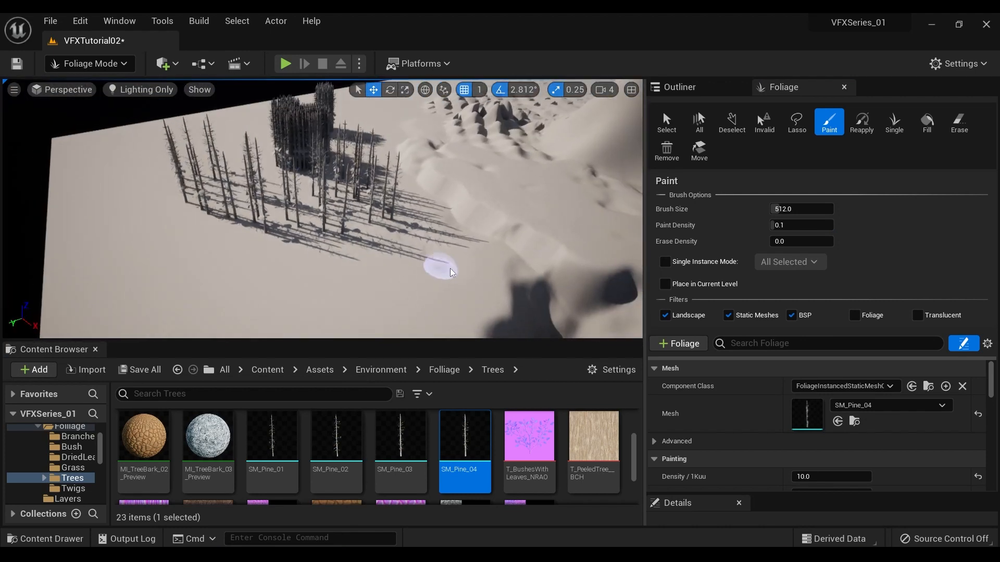
Extend the sparse pine forest further across the foreground and view it from ground level
mouse_move(279, 276)
mouse_down()
mouse_move(104, 256)
mouse_move(212, 353)
mouse_up()
key(w)
right_drag(354, 260, 417, 205)
key(w)
key(s)
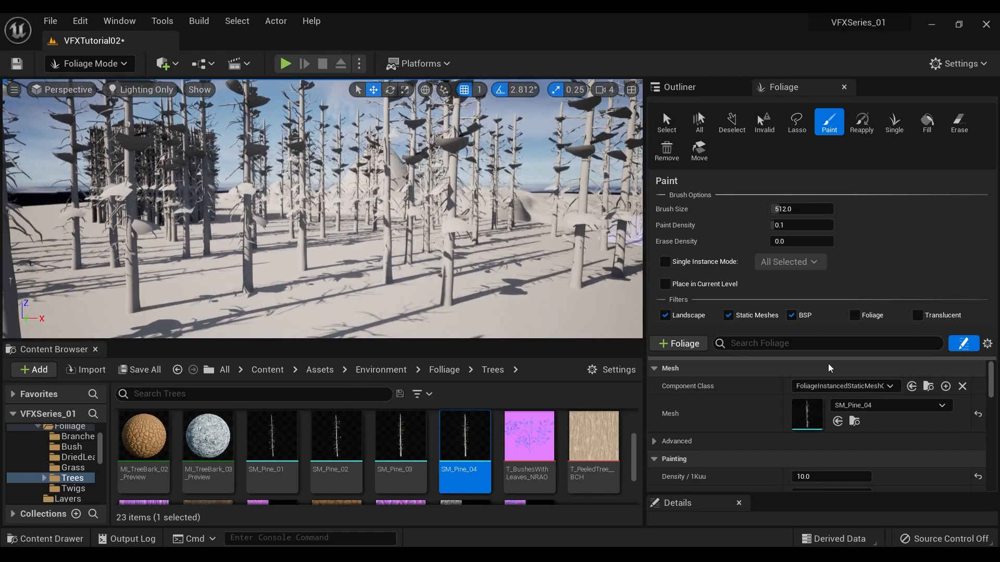
Set the SM_Pine_04 foliage Scale X range to a minimum of 0.2 and a maximum of 5
scroll(885, 443, down, 5)
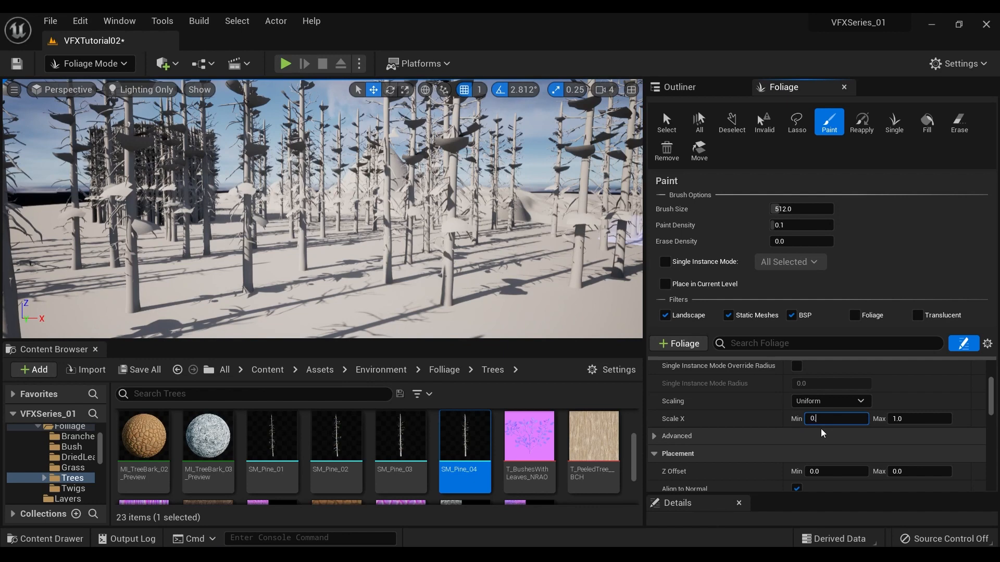
text(2)
click(913, 417)
text(5)
Paint pines of varied size on the flat ground among the sparse forest and near the sculpted pit
mouse_move(576, 291)
right_down()
mouse_move(576, 334)
mouse_move(534, 336)
mouse_move(469, 291)
mouse_move(357, 263)
right_up()
mouse_move(358, 264)
mouse_down()
mouse_move(432, 232)
mouse_move(598, 267)
mouse_up()
mouse_move(598, 267)
right_down()
mouse_move(604, 172)
mouse_move(599, 213)
right_up()
right_drag(292, 260, 330, 283)
mouse_move(330, 283)
mouse_down()
mouse_move(435, 283)
mouse_move(565, 252)
mouse_move(510, 271)
mouse_move(344, 281)
mouse_move(552, 309)
mouse_up()
mouse_move(551, 305)
right_down()
mouse_move(541, 256)
mouse_move(495, 313)
mouse_move(469, 320)
mouse_move(500, 312)
mouse_move(521, 323)
mouse_move(513, 317)
mouse_move(542, 270)
mouse_move(540, 286)
right_up()
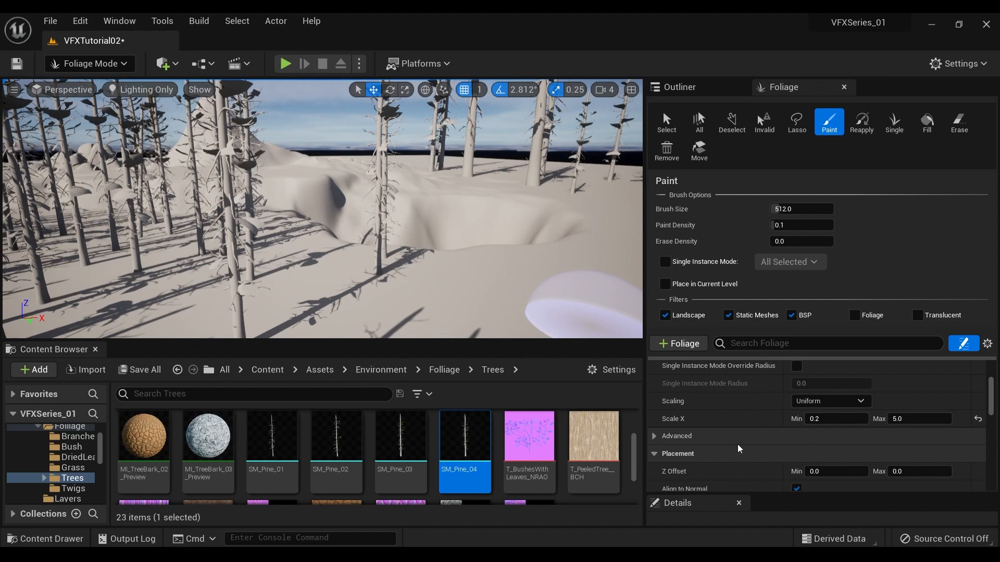
Examine the SM_Pine_04 placement settings, including slope angle and height, and the advanced painting options
scroll(735, 443, down, 2)
scroll(859, 415, down, 2)
scroll(859, 416, down, 1)
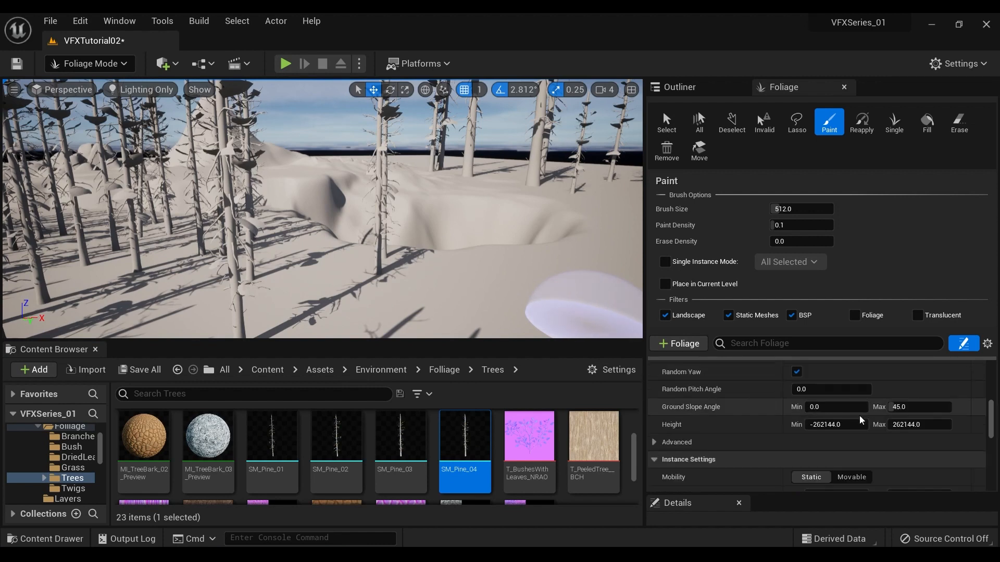
scroll(803, 439, up, 2)
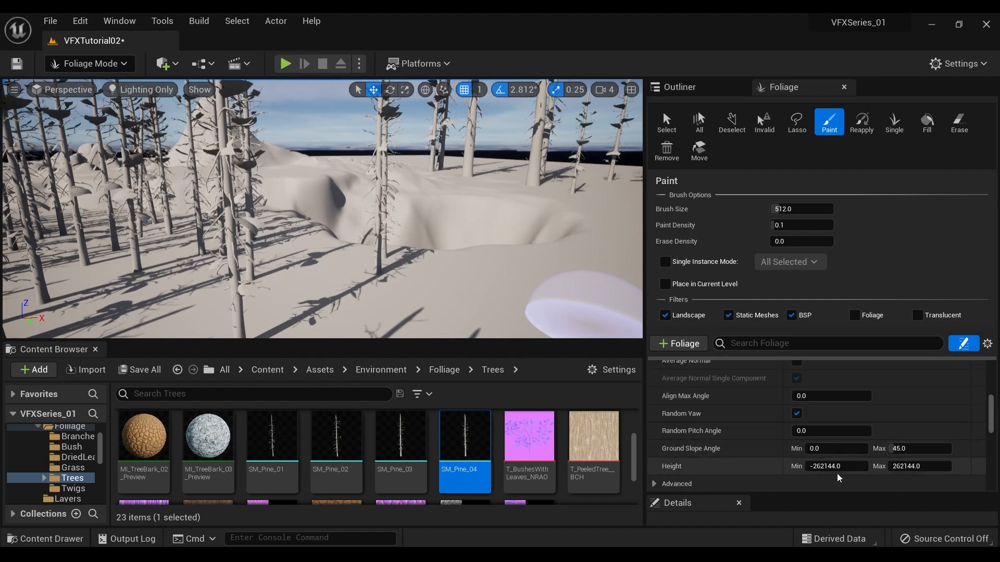
scroll(821, 478, down, 3)
scroll(802, 461, down, 2)
scroll(774, 464, up, 6)
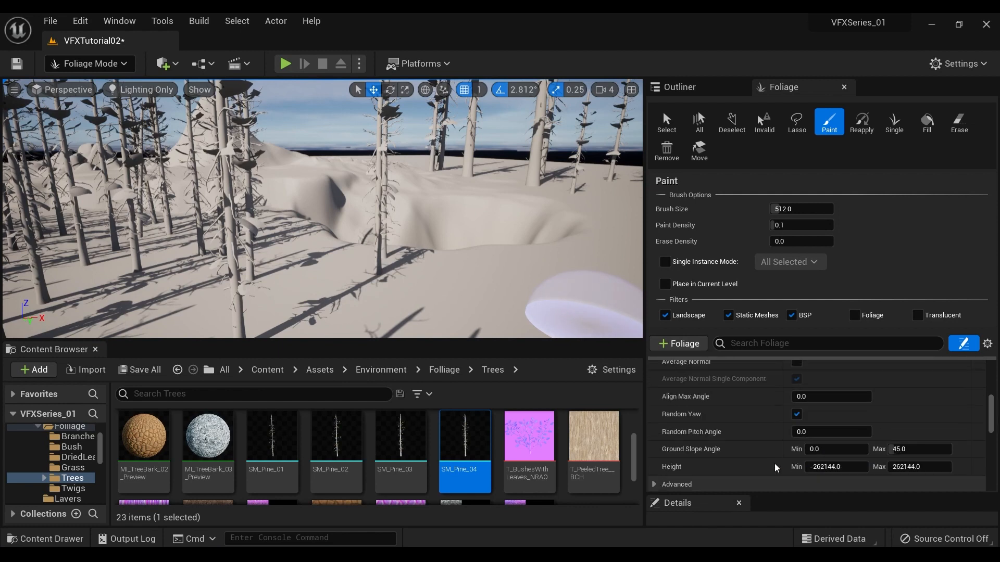
scroll(783, 464, down, 5)
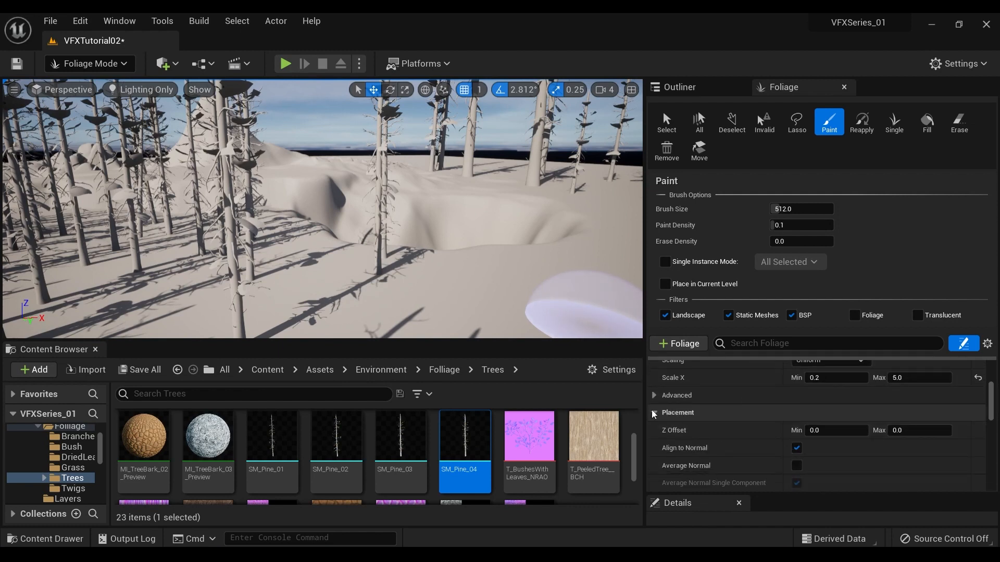
click(655, 396)
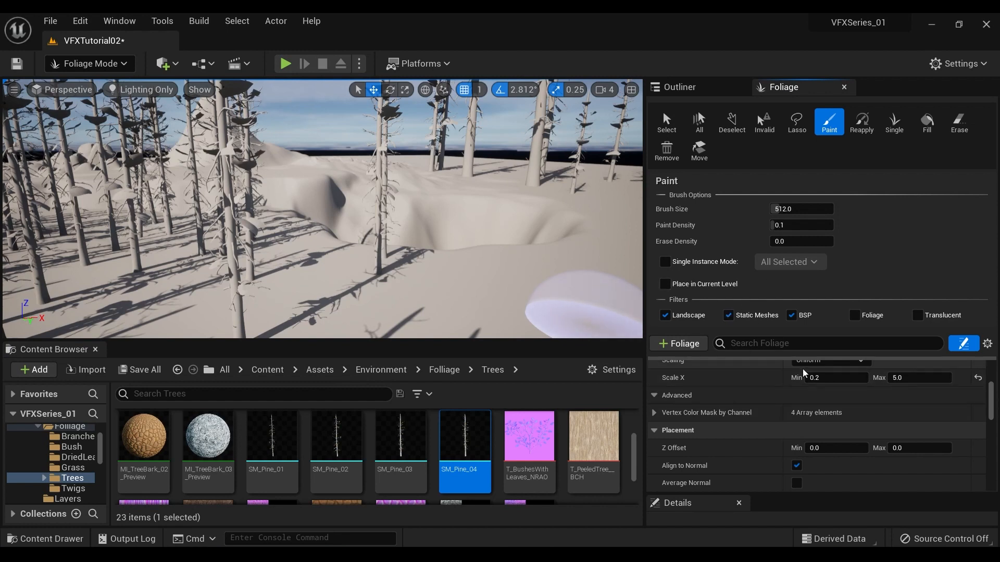
Enlarge the foliage palette and the viewport, and bring the dense pine clusters into view
drag(817, 359, 819, 439)
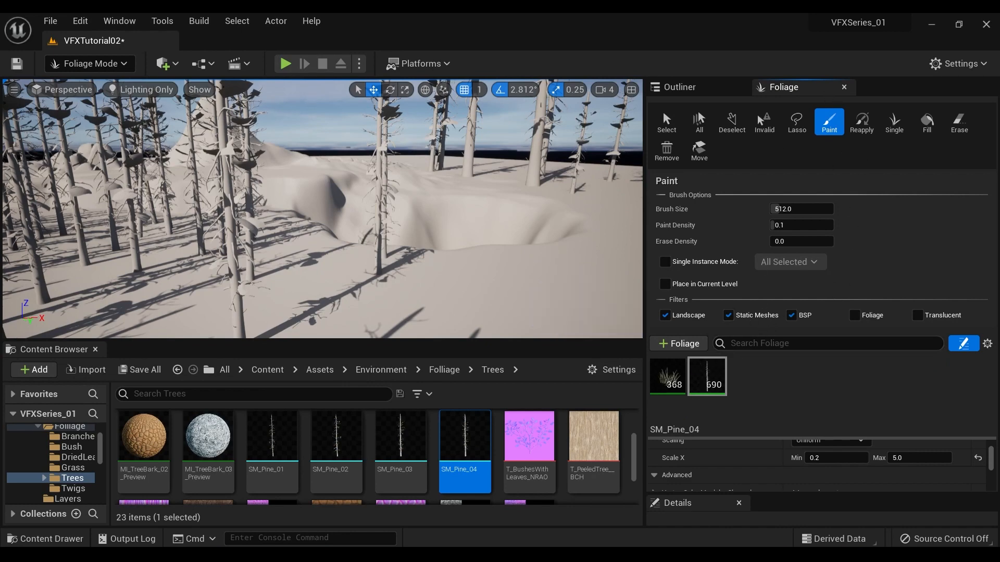
right_drag(323, 208, 349, 160)
drag(403, 339, 408, 386)
right_drag(373, 358, 372, 260)
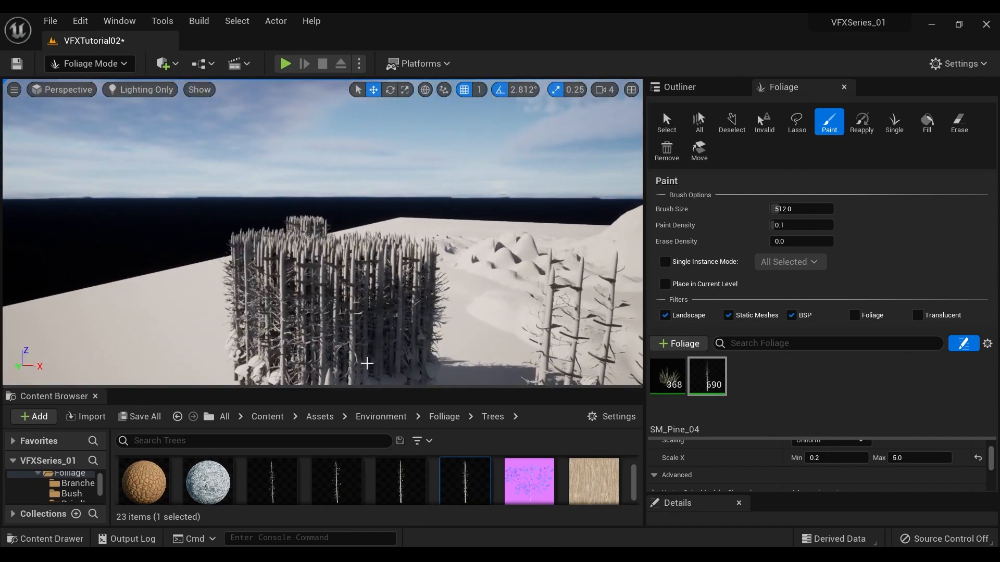
drag(357, 424, 357, 515)
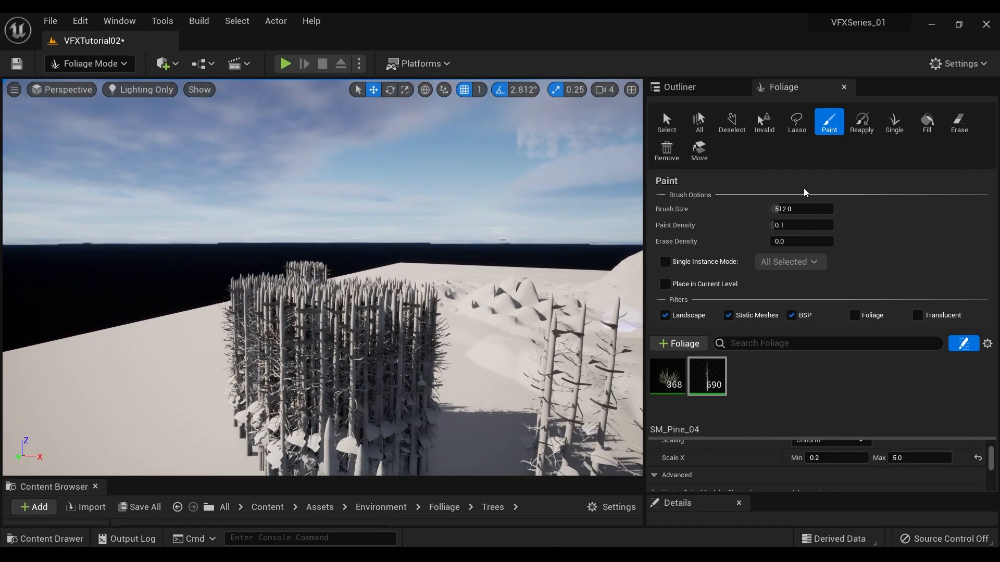
Erase the larger dense cluster of SM_Pine_04 trees from the flat ground with the Erase tool
click(959, 123)
mouse_move(620, 315)
right_down()
mouse_move(620, 355)
mouse_move(604, 355)
right_up()
mouse_move(696, 383)
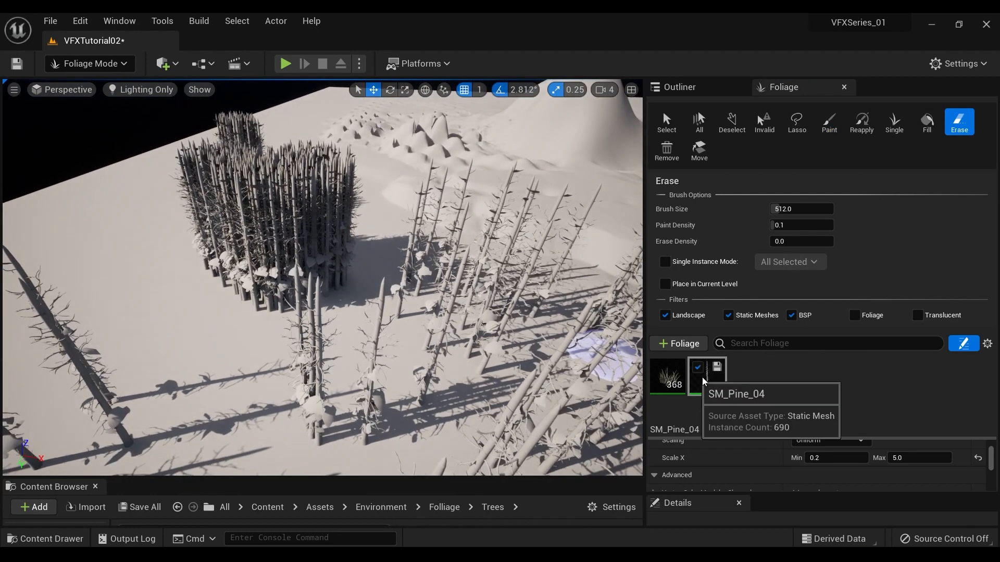
mouse_move(259, 284)
mouse_down()
mouse_move(317, 208)
mouse_move(291, 284)
mouse_move(344, 228)
mouse_up()
mouse_move(272, 270)
mouse_down()
mouse_move(257, 301)
mouse_move(241, 268)
mouse_move(233, 280)
mouse_up()
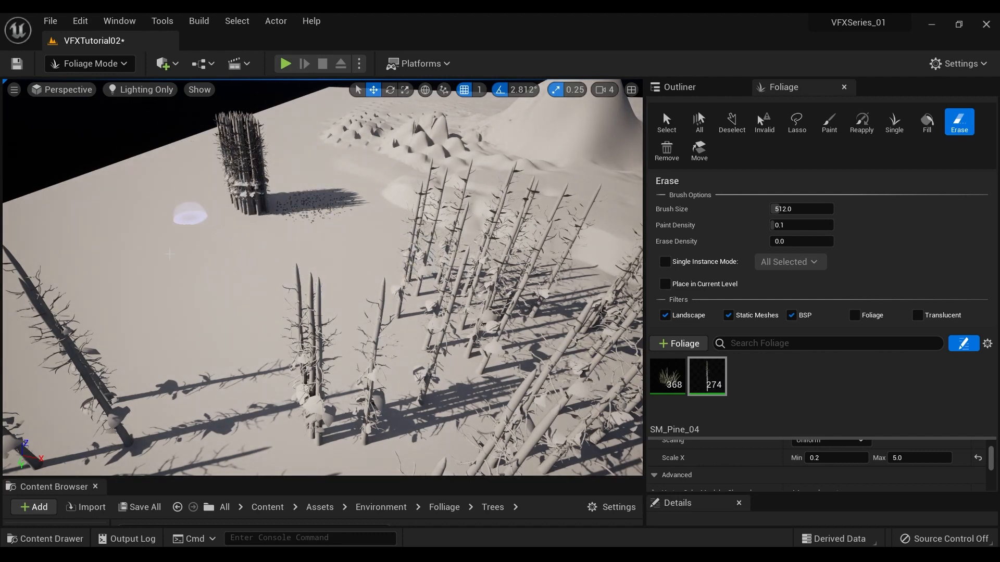
Select the remaining dense pine cluster with the Lasso tool, move it across the ground and delete it
mouse_move(323, 246)
right_down()
mouse_move(209, 292)
mouse_move(292, 209)
mouse_move(323, 224)
right_up()
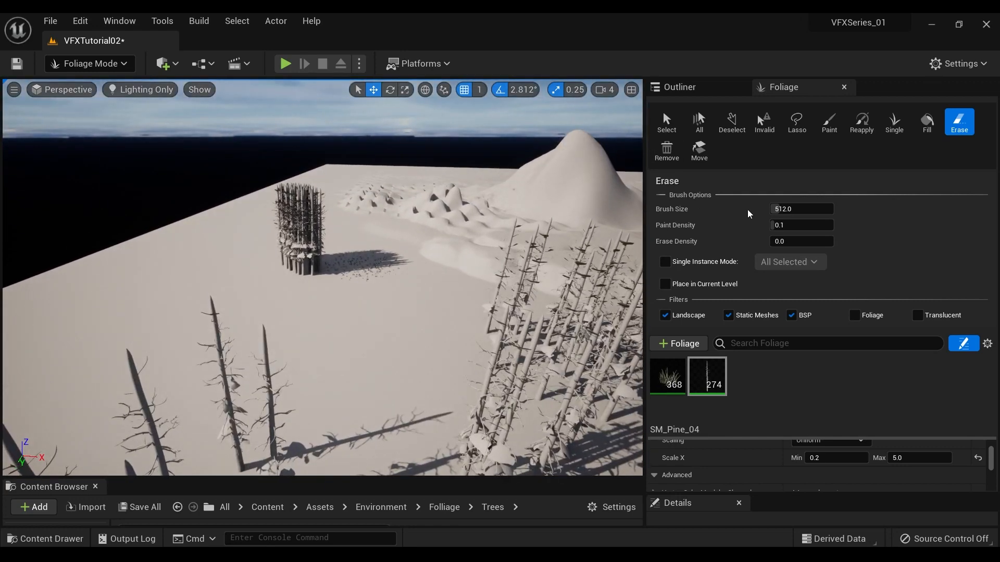
click(802, 125)
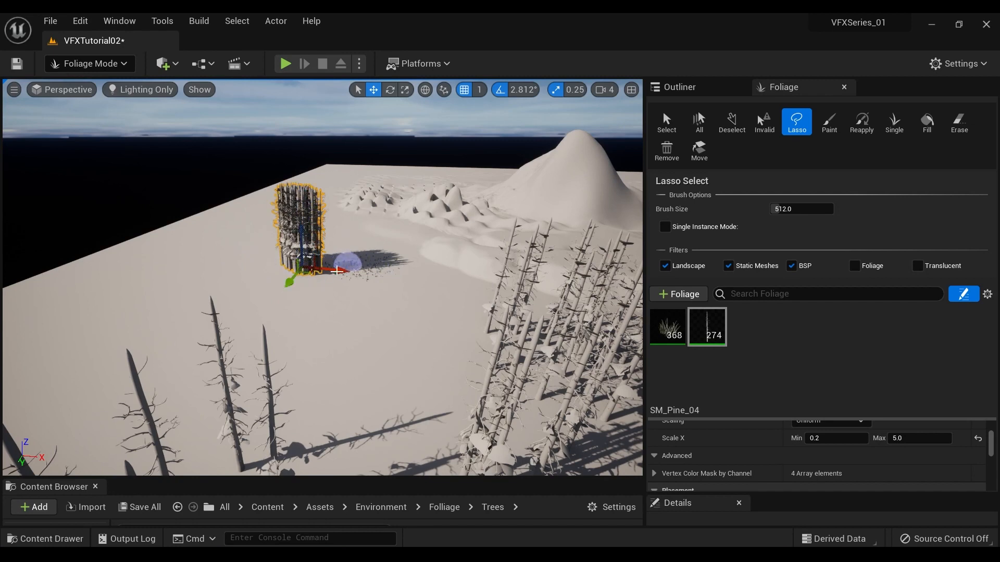
drag(336, 270, 336, 352)
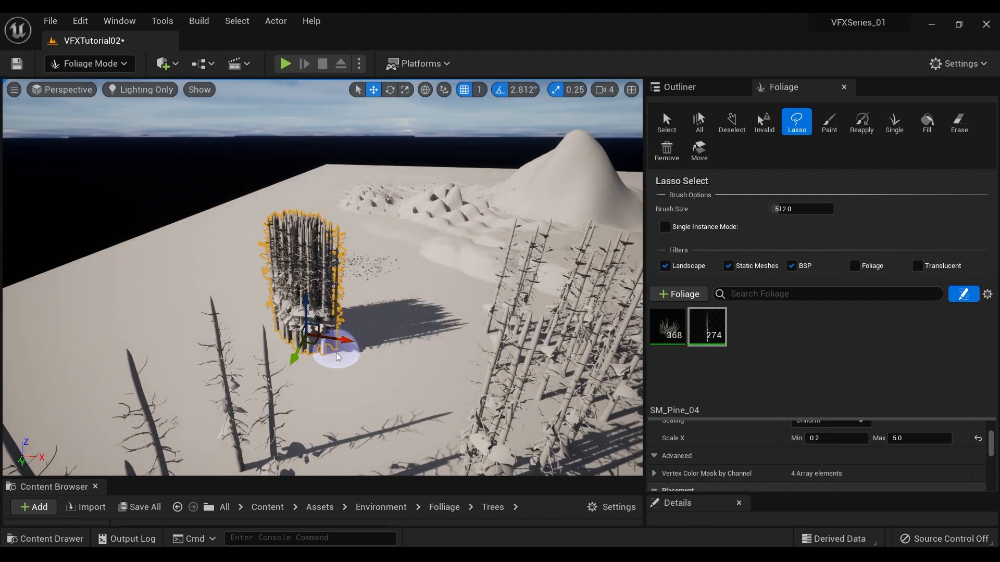
key(Delete)
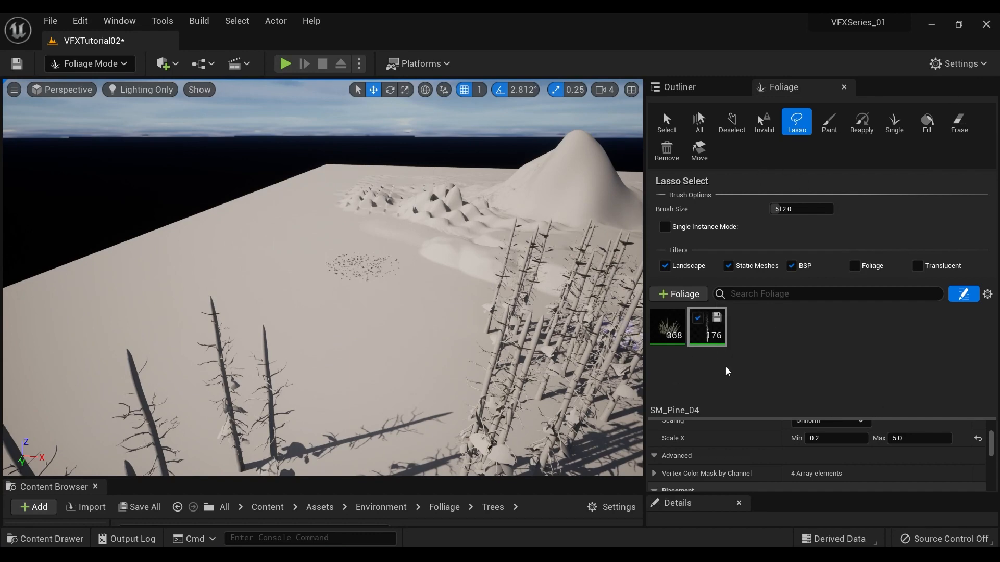
Enlarge the Content Browser and collapse the Environment folder under Assets
drag(201, 477, 219, 279)
scroll(50, 425, up, 2)
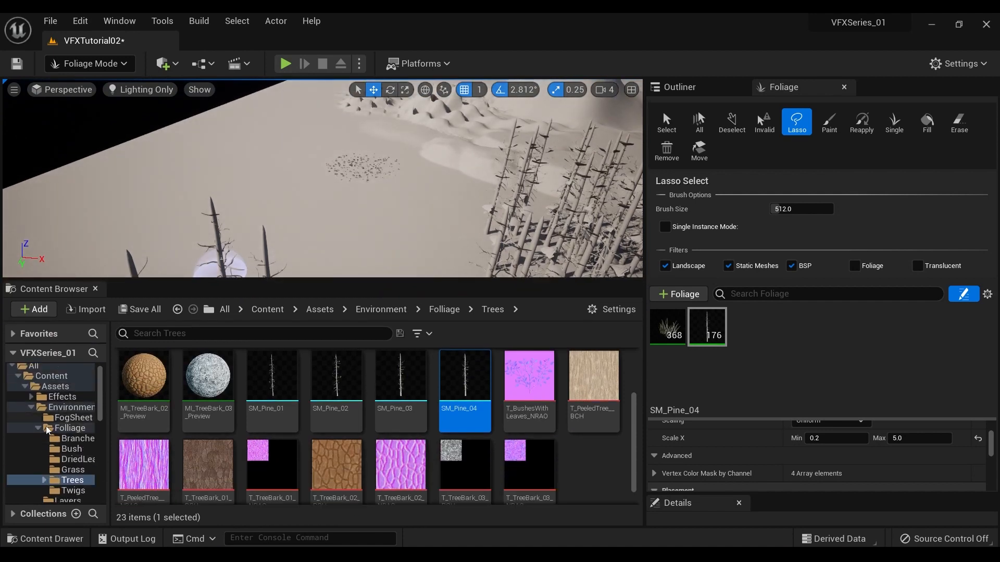
click(34, 410)
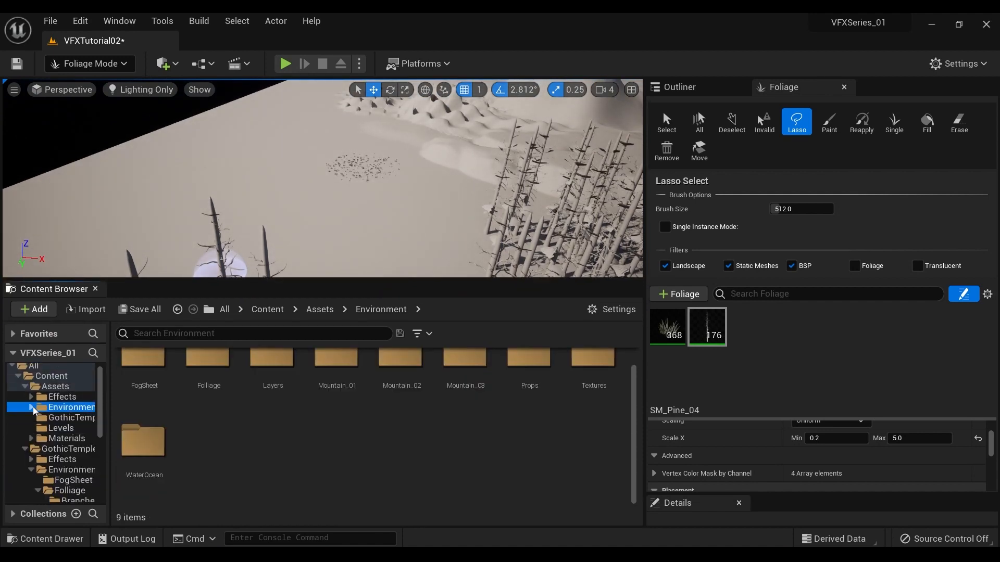
Add a Cube shape to the level on the flat ground near the pines
right_drag(364, 177, 406, 156)
click(115, 65)
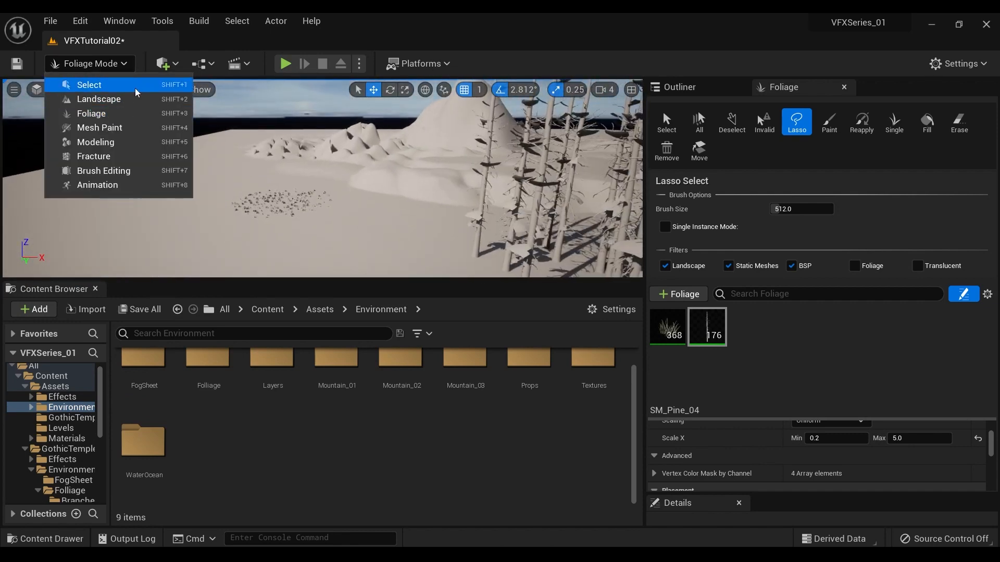
click(164, 63)
mouse_move(266, 208)
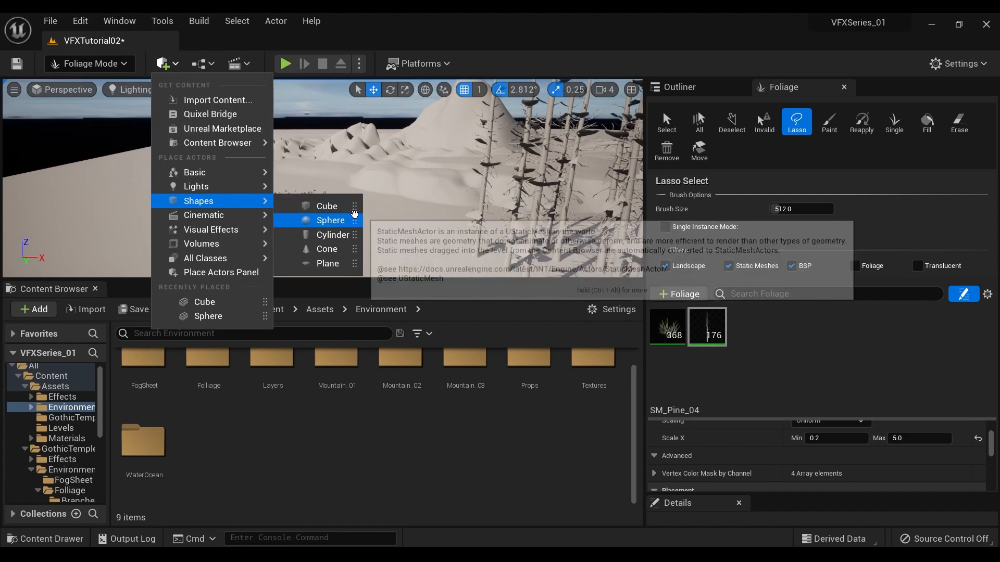
click(352, 210)
right_drag(379, 181, 448, 193)
right_drag(374, 213, 412, 172)
key(w)
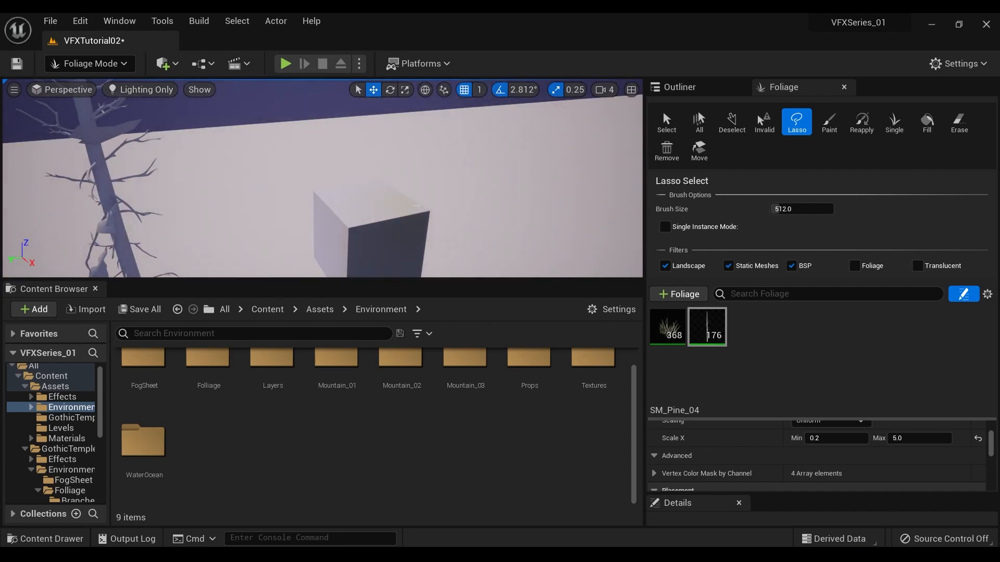
scroll(373, 213, down, 5)
Switch to Select mode and scale the cube along both horizontal axes into a wide platform
click(104, 63)
click(95, 87)
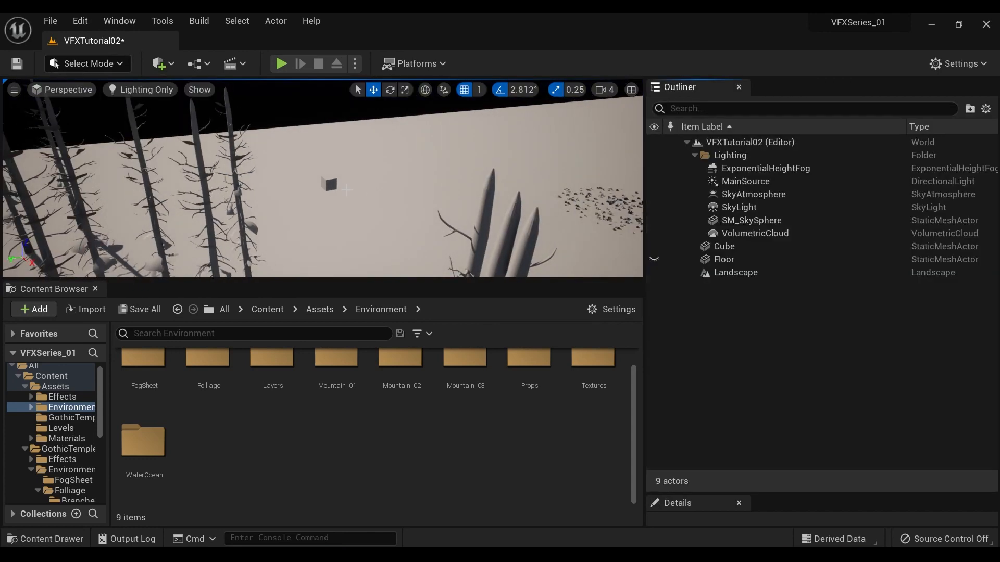
click(329, 185)
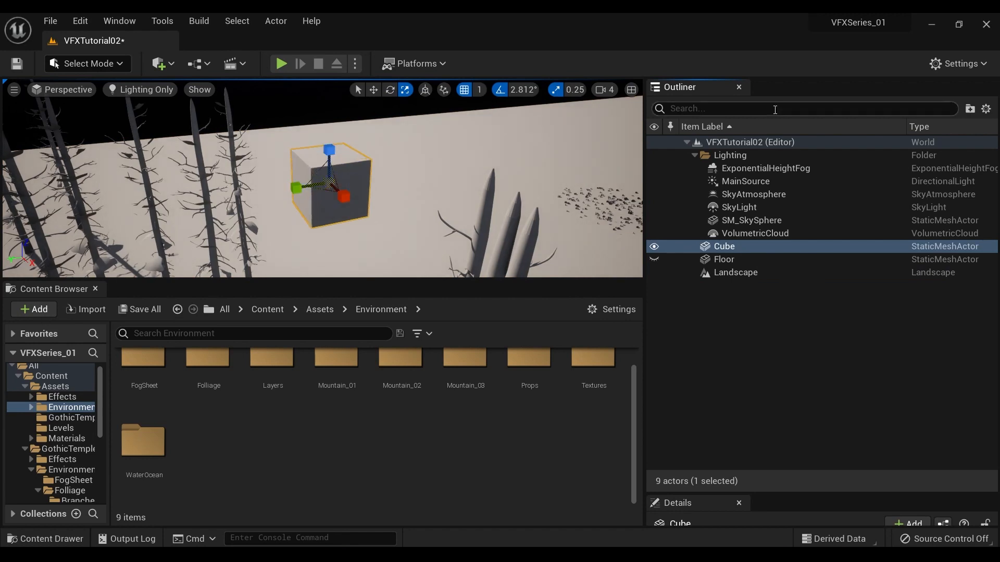
drag(343, 197, 472, 152)
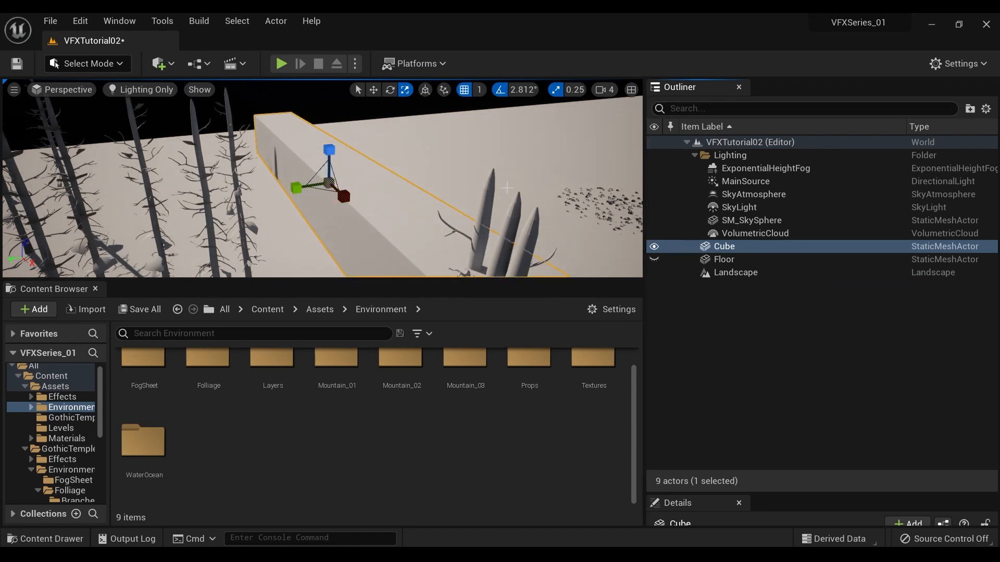
drag(290, 187, 984, 26)
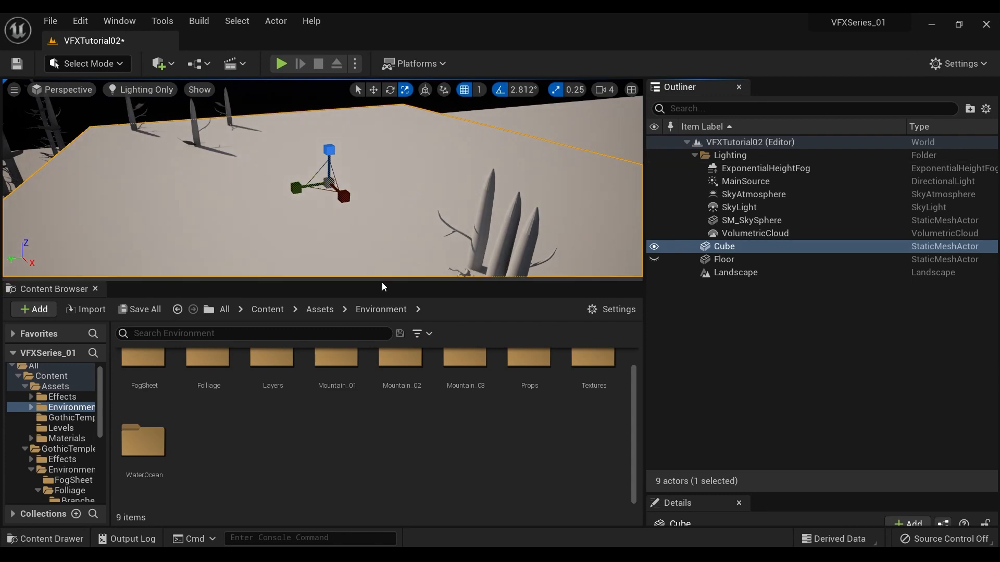
Enlarge the viewport, return to Foliage mode with SM_Pine_04 selected, and view the stretched cube from above
drag(410, 280, 428, 469)
right_drag(364, 313, 1, 23)
click(83, 65)
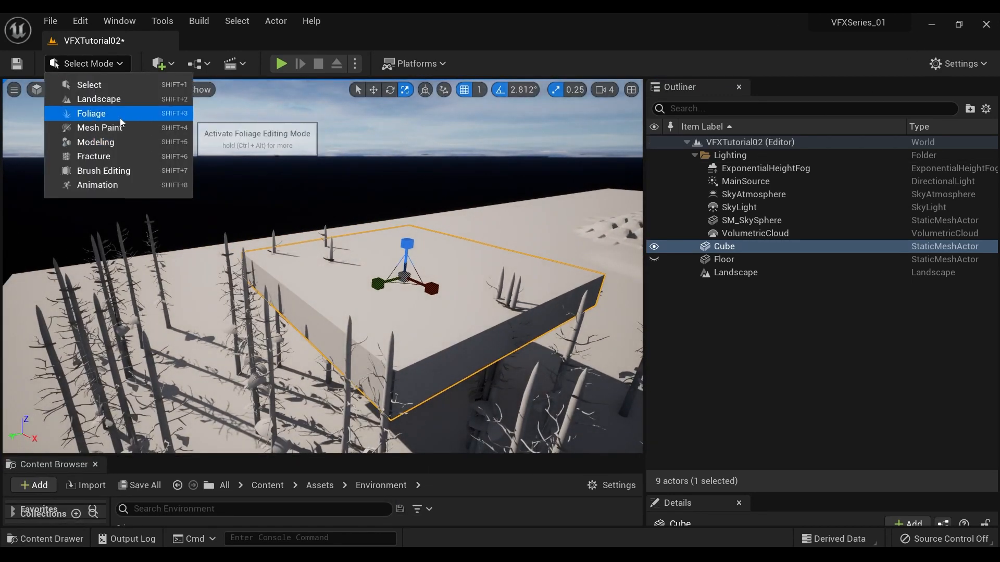
click(99, 111)
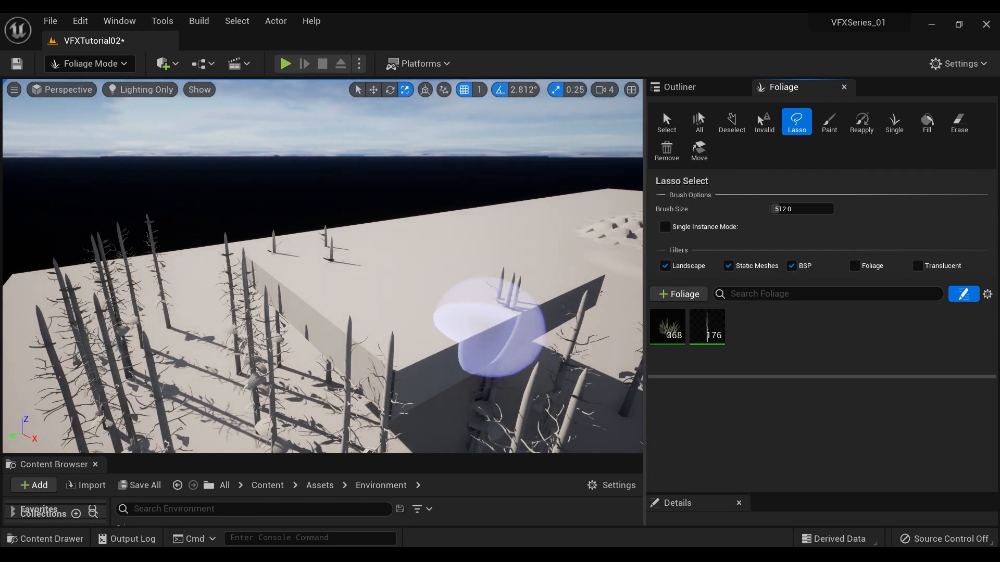
click(707, 327)
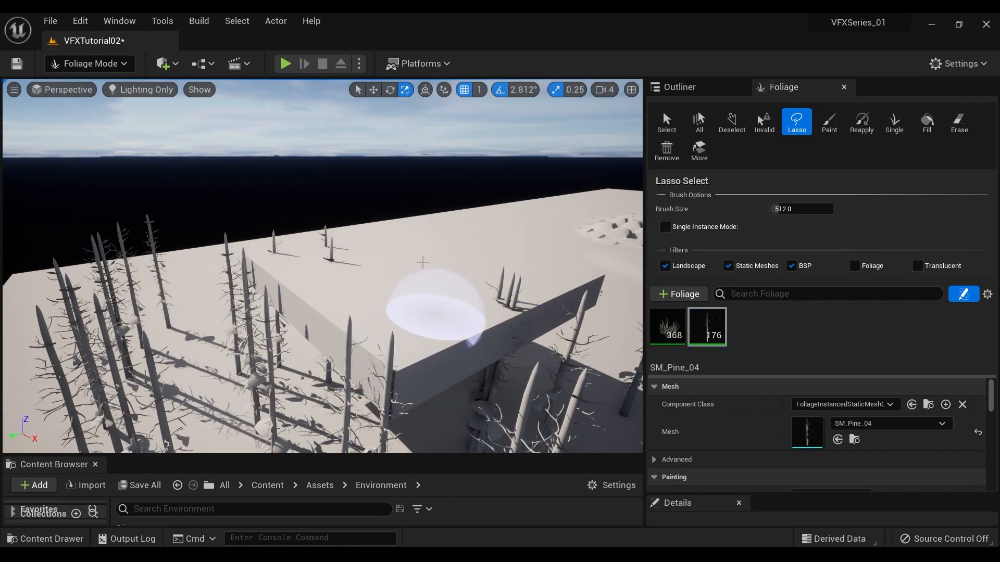
mouse_move(358, 312)
right_down()
mouse_move(359, 396)
mouse_move(358, 234)
mouse_move(358, 312)
right_up()
mouse_move(343, 445)
right_down()
mouse_move(344, 521)
mouse_move(344, 406)
mouse_move(396, 458)
right_up()
mouse_move(313, 250)
right_down()
mouse_move(312, 375)
mouse_move(328, 344)
right_up()
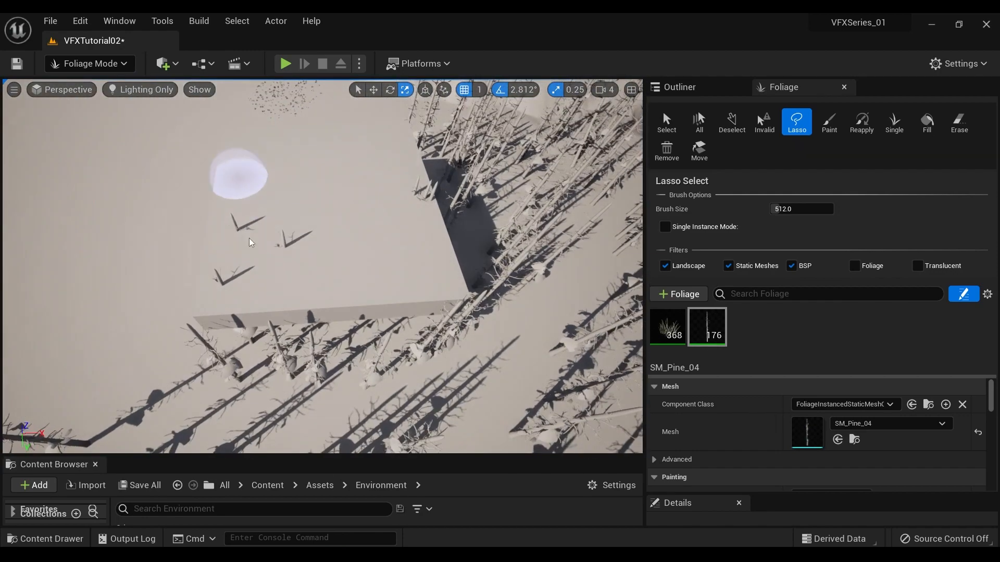
Paint SM_Pine_04 trees on the top surface of the stretched cube with the Paint tool
click(829, 123)
mouse_move(268, 256)
mouse_down()
mouse_move(358, 245)
mouse_move(257, 230)
mouse_move(346, 258)
mouse_up()
mouse_move(344, 258)
right_down()
mouse_move(313, 260)
mouse_move(281, 245)
mouse_move(250, 177)
mouse_move(312, 187)
right_up()
click(420, 328)
click(415, 317)
right_drag(416, 316, 443, 286)
right_drag(394, 262, 287, 196)
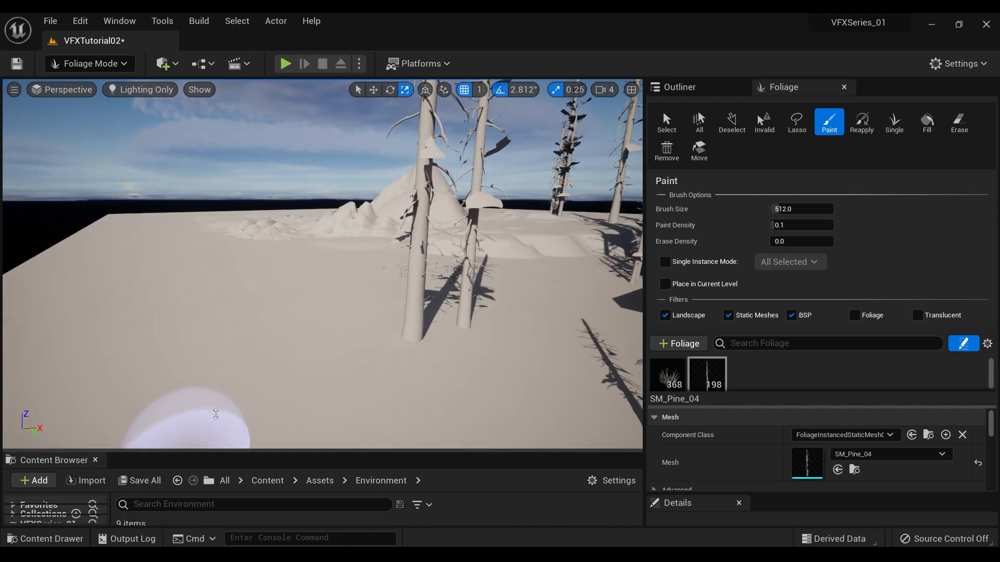
Enlarge the Content Browser, open the Content folder and add the Goku_Body mesh to the foliage palette
drag(209, 435, 242, 279)
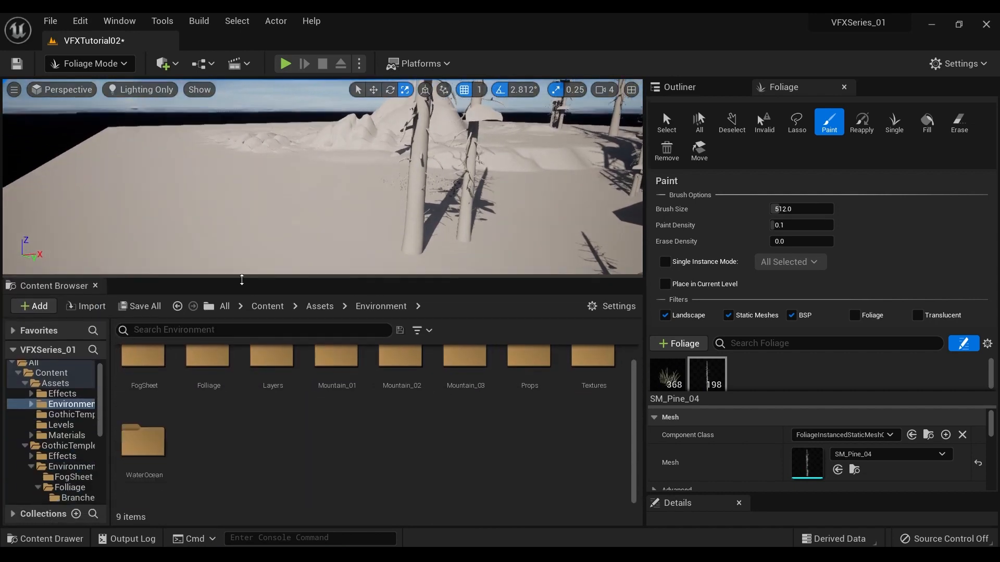
click(24, 392)
click(25, 383)
click(50, 373)
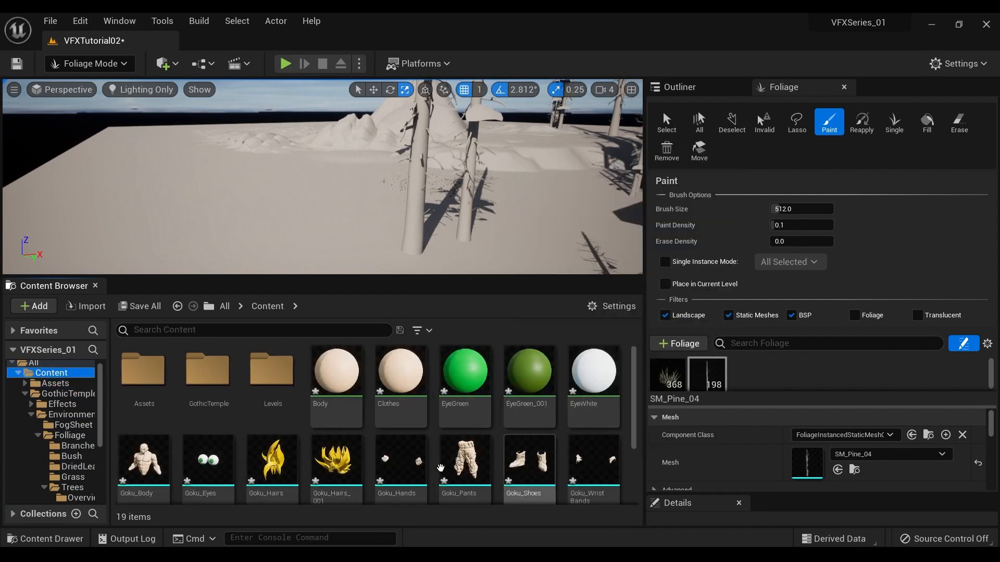
scroll(481, 467, down, 2)
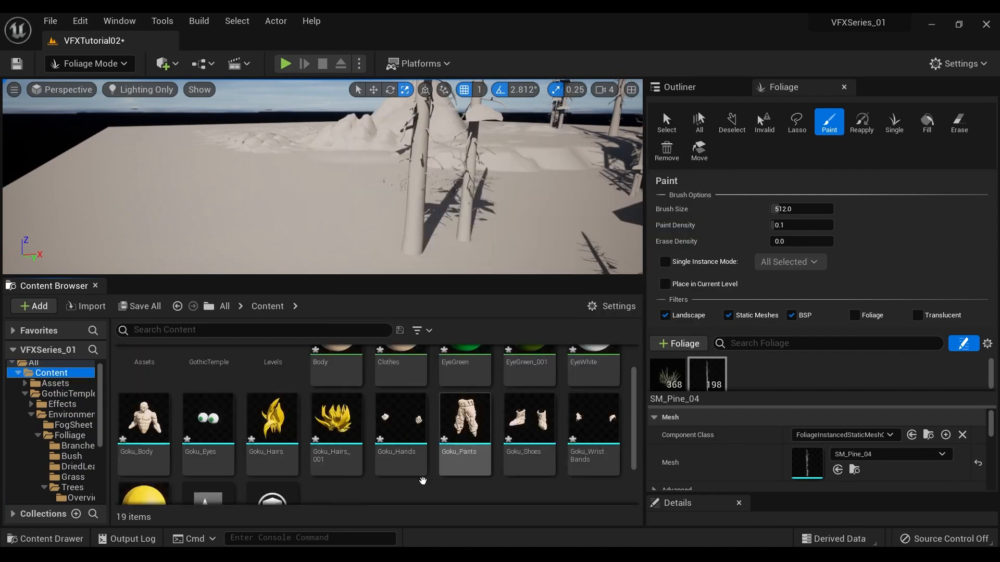
scroll(587, 483, up, 1)
scroll(586, 482, down, 3)
drag(144, 378, 848, 374)
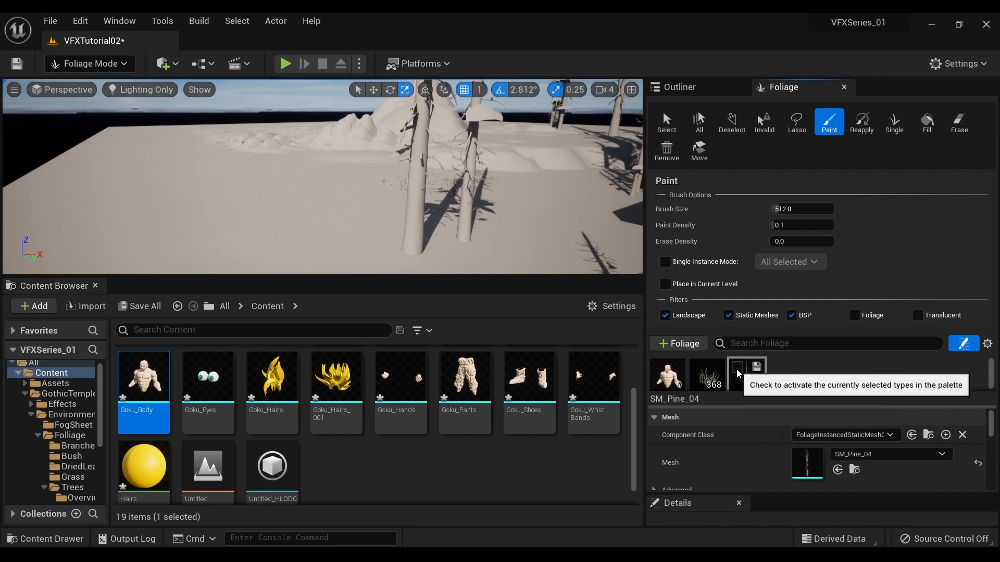
Select Goku_Body as the foliage type and paint instances on the ground around the two nearby pines
click(668, 374)
click(336, 213)
drag(336, 213, 399, 214)
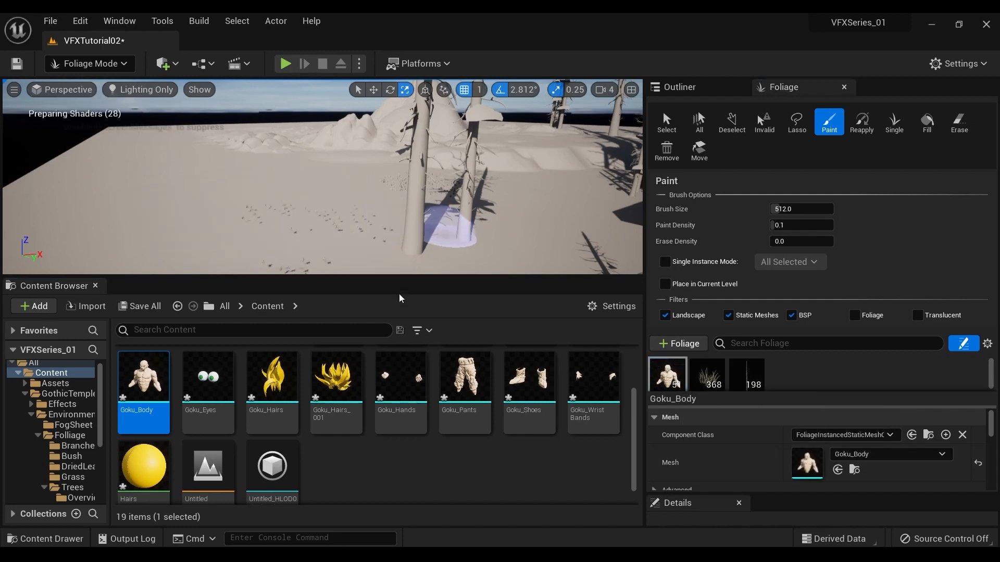
Enlarge the viewport and examine the Goku_Body instances painted on the ground around the pines
drag(421, 278, 422, 445)
mouse_move(433, 365)
right_down()
mouse_move(365, 427)
mouse_move(364, 409)
mouse_move(398, 403)
mouse_move(408, 307)
mouse_move(333, 302)
mouse_move(341, 237)
mouse_move(472, 266)
mouse_move(477, 273)
mouse_move(455, 281)
mouse_move(513, 295)
mouse_move(599, 273)
mouse_move(630, 278)
mouse_move(500, 297)
mouse_move(375, 266)
mouse_move(307, 266)
mouse_move(375, 263)
mouse_move(234, 268)
mouse_move(162, 344)
mouse_move(203, 341)
right_up()
key(w)
key(w)
key(w)
key(w)
key(w)
key(s)
key(s)
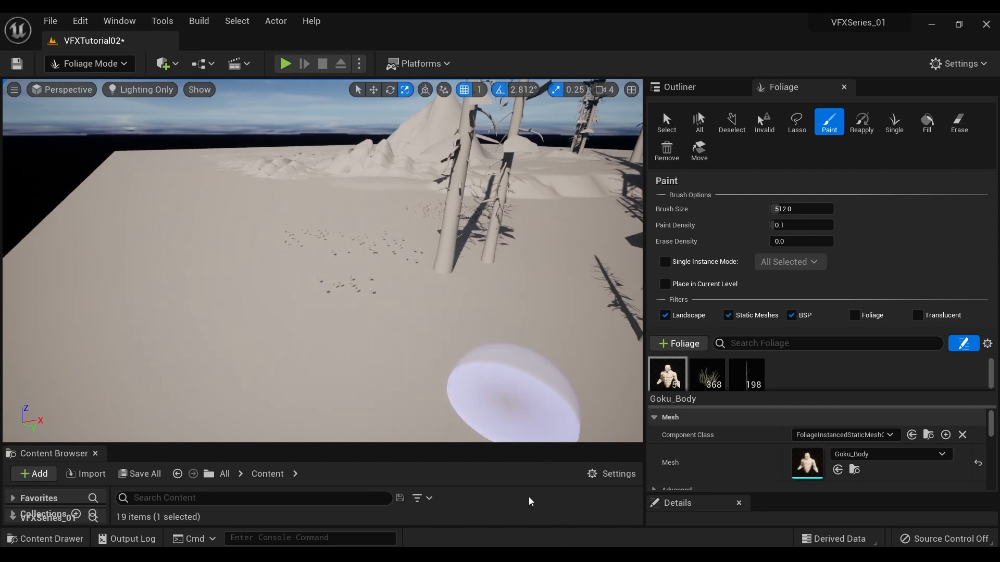
Erase the painted Goku_Body instances from the ground beside the two pines with the Erase tool
drag(444, 451, 479, 321)
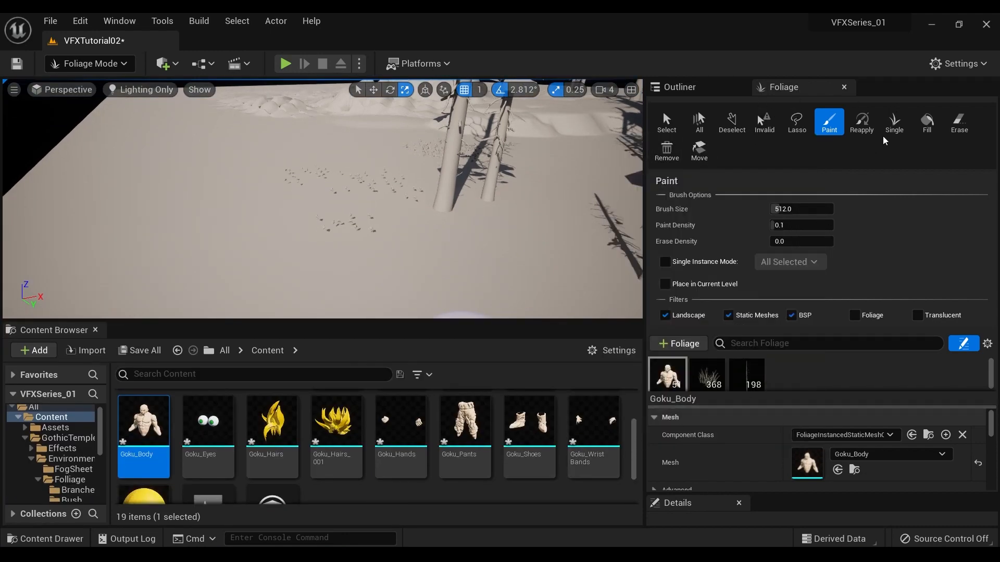
click(947, 129)
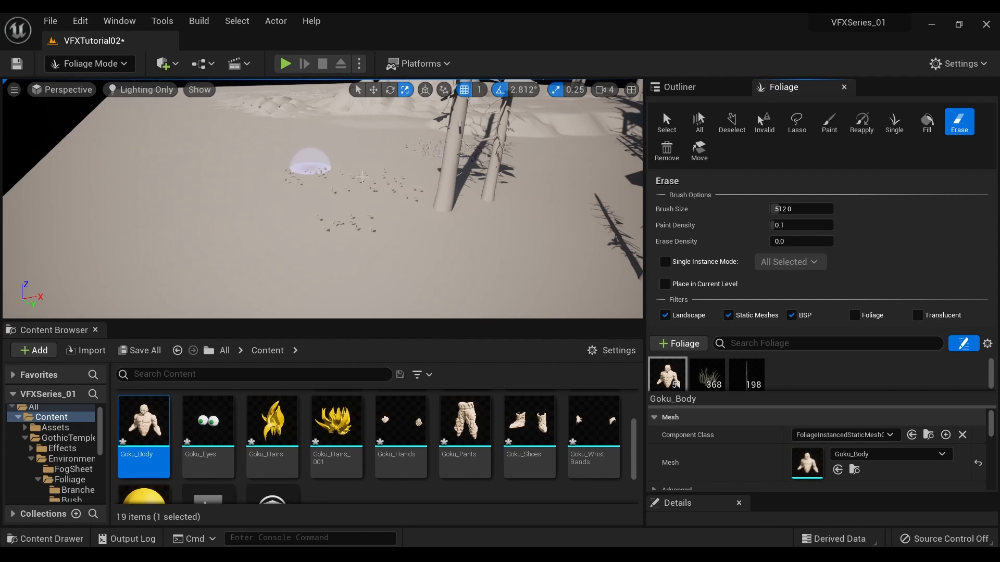
drag(272, 237, 361, 224)
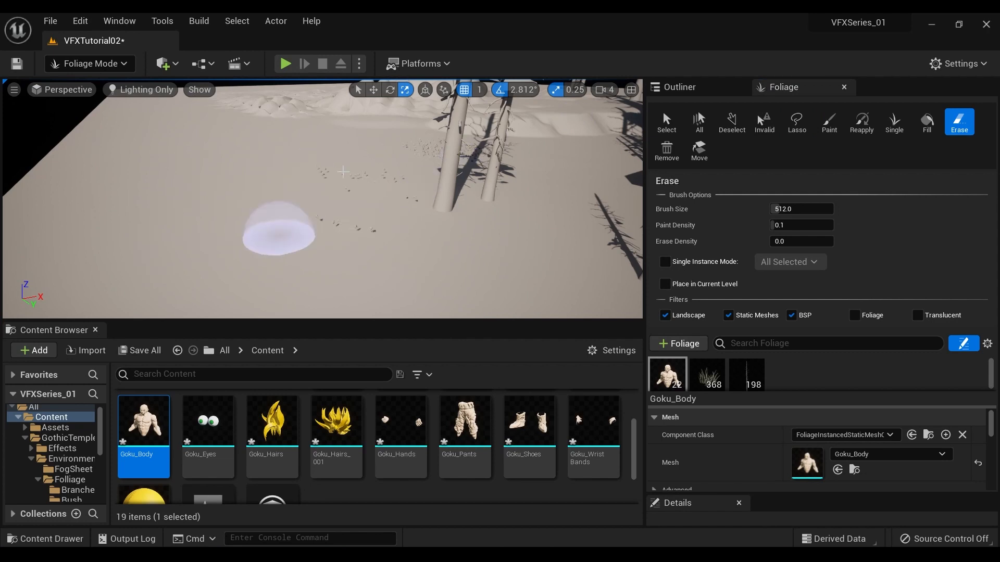
drag(343, 172, 429, 166)
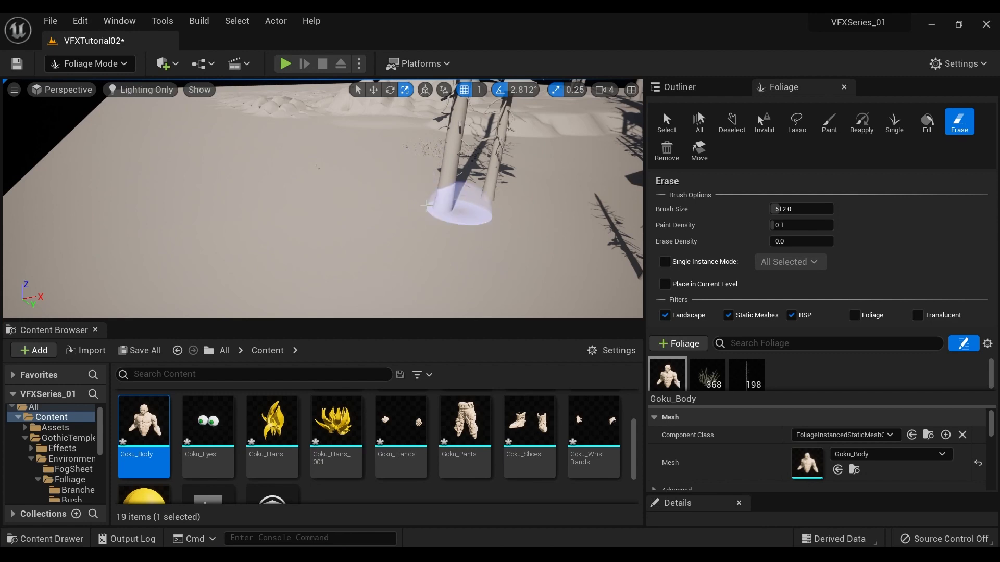
Leave Foliage mode, enlarge the viewport over the Content Browser and switch to Modeling mode
click(844, 88)
click(98, 65)
click(119, 85)
click(112, 68)
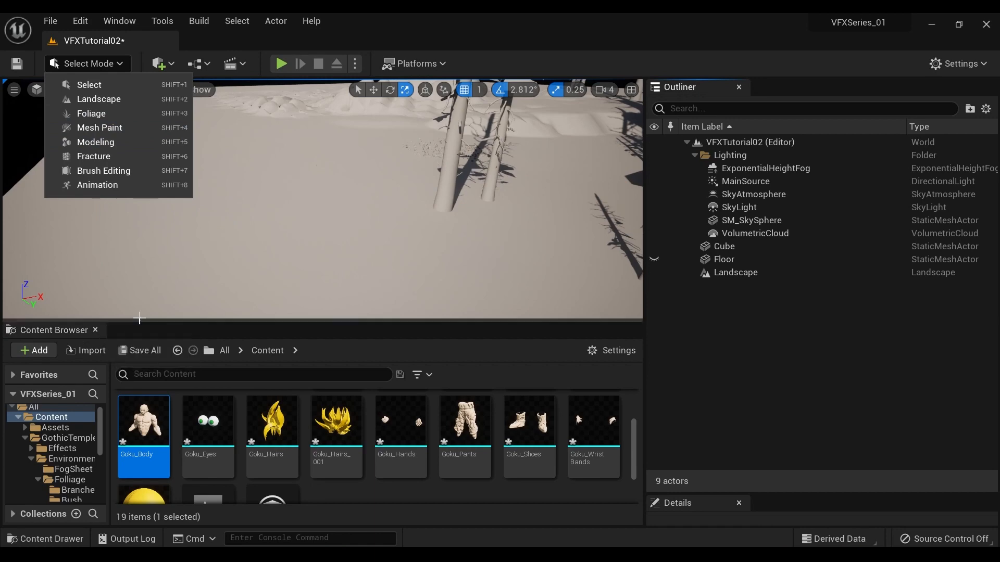
right_drag(138, 315, 144, 314)
drag(149, 322, 149, 521)
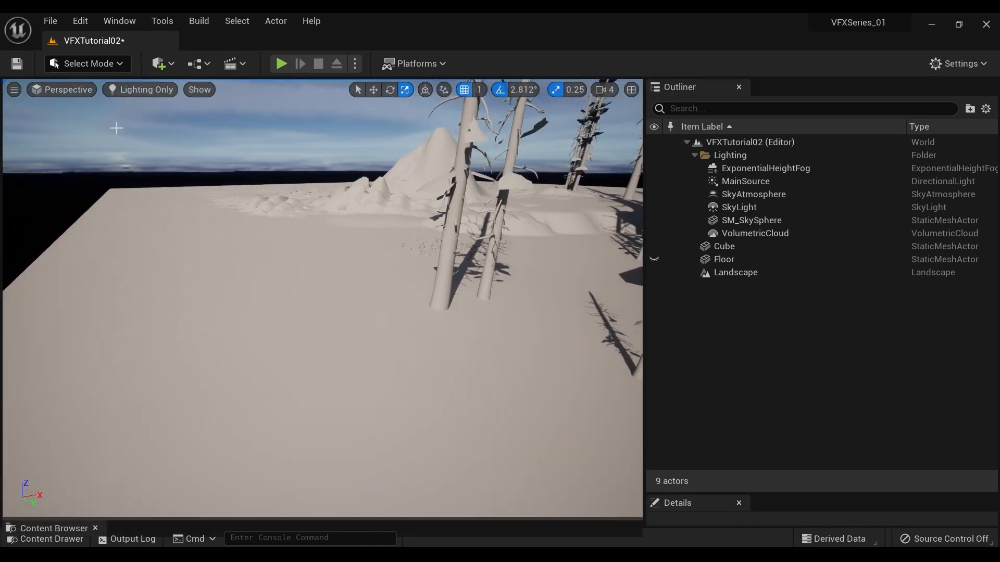
click(107, 64)
click(111, 142)
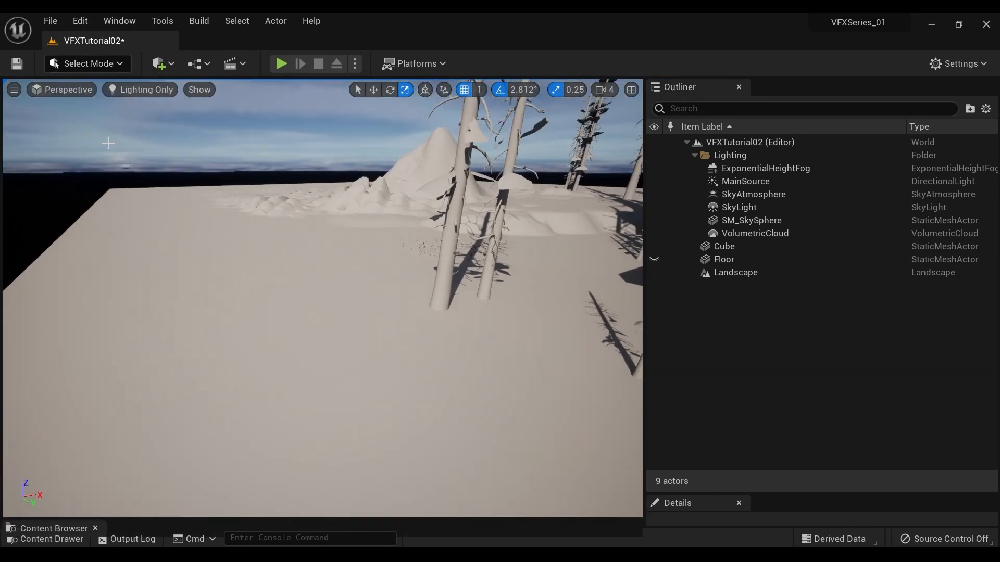
Adjust the width of the modeling tool palette and widen the viewport towards the Modeling settings
drag(90, 225, 334, 226)
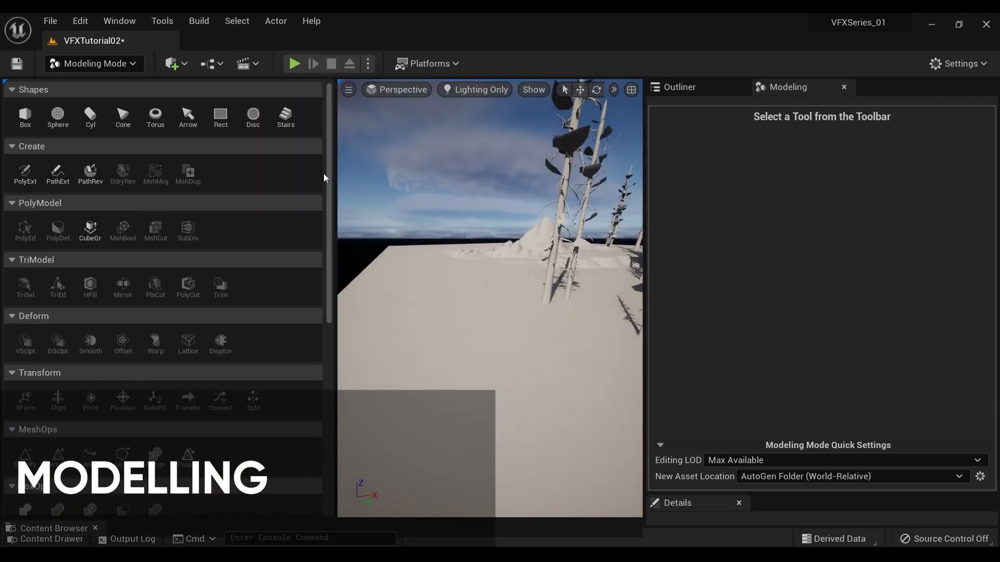
drag(337, 166, 177, 171)
mouse_move(371, 206)
right_down()
mouse_move(469, 250)
mouse_move(437, 208)
mouse_move(453, 193)
mouse_move(375, 182)
mouse_move(358, 218)
right_up()
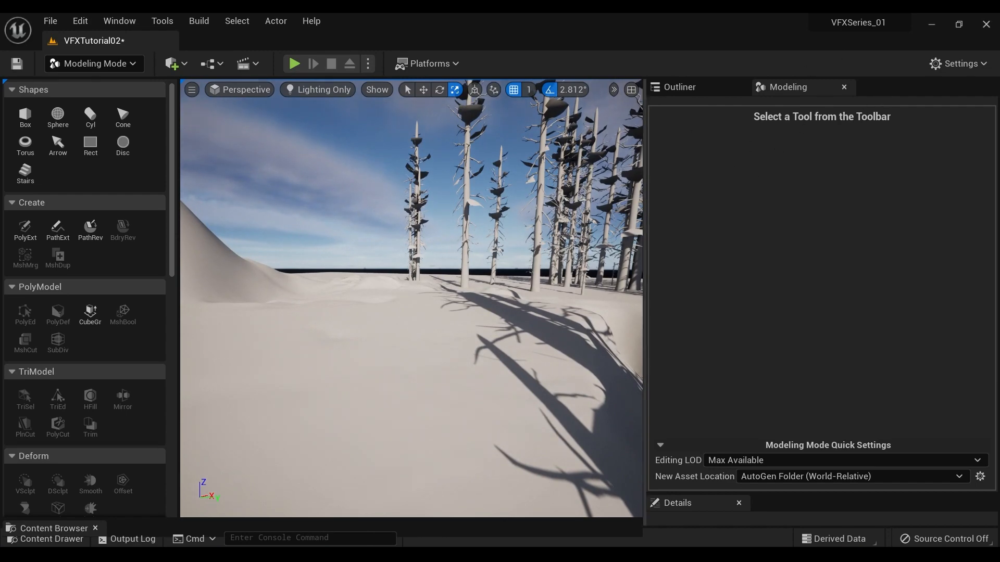
right_drag(358, 219, 368, 218)
drag(643, 198, 800, 203)
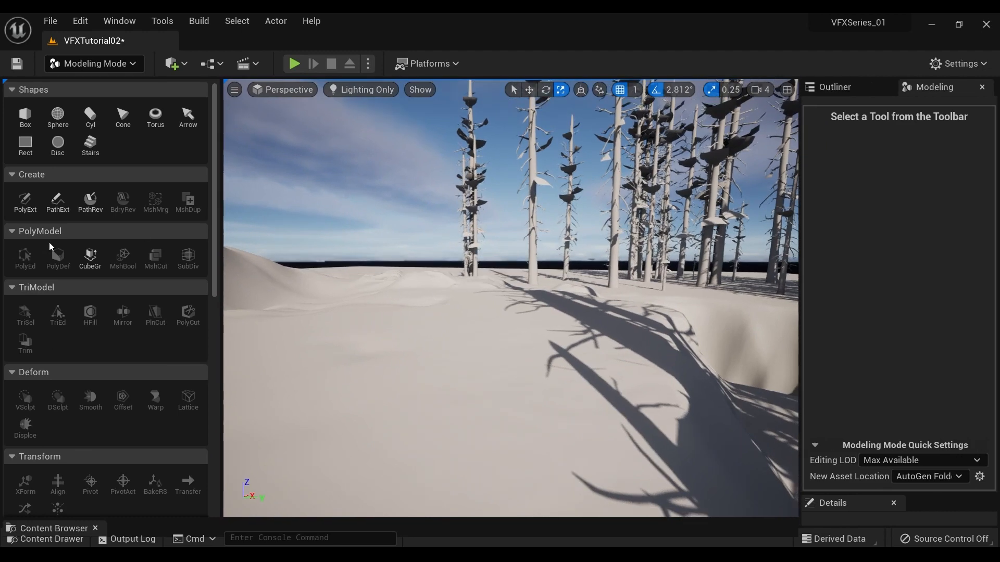
Place two boxes, 100 wide, deep and high, on the landscape with the Box tool and complete the creation
right_drag(253, 242, 387, 252)
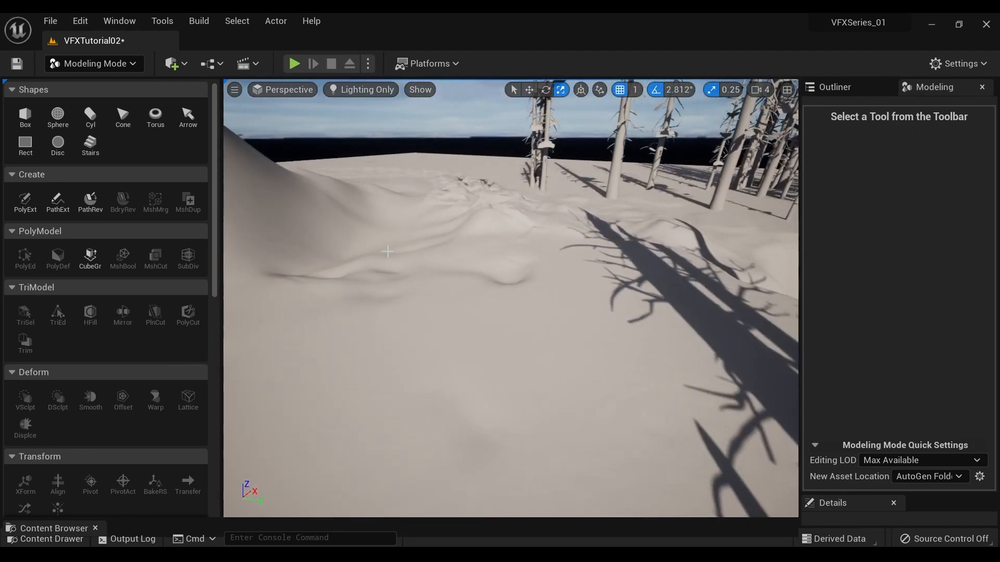
click(25, 118)
click(484, 318)
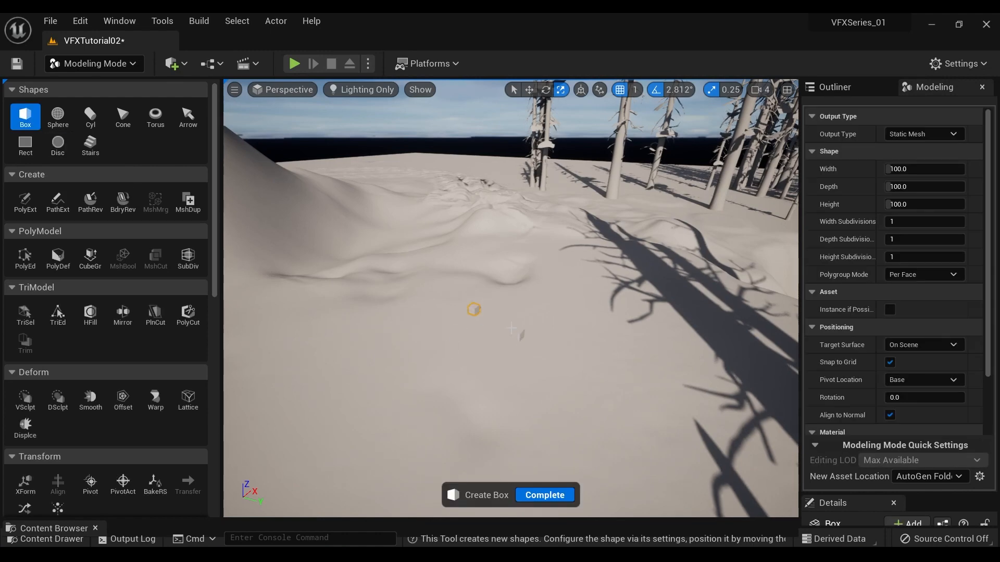
key(w)
right_drag(503, 323, 538, 446)
key(a)
key(w)
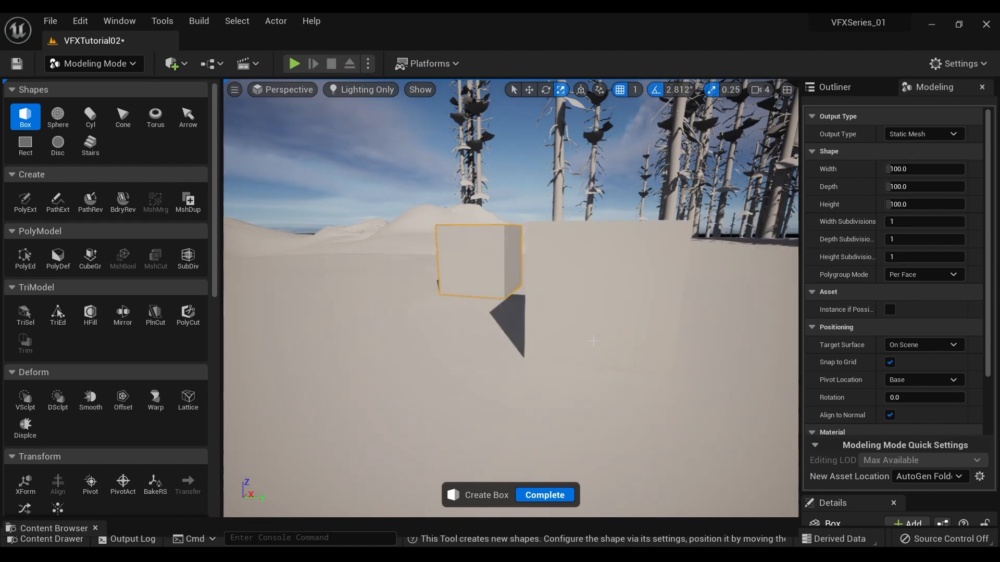
click(556, 294)
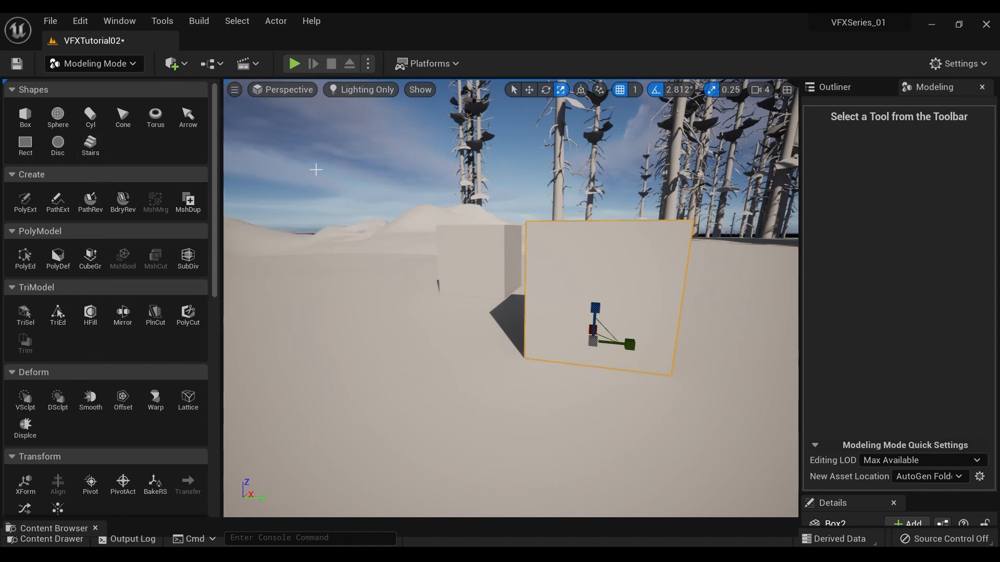
Examine the modeling tool categories from Shapes and Create through Deform, MeshOps and UVs to LODs
right_drag(430, 280, 440, 236)
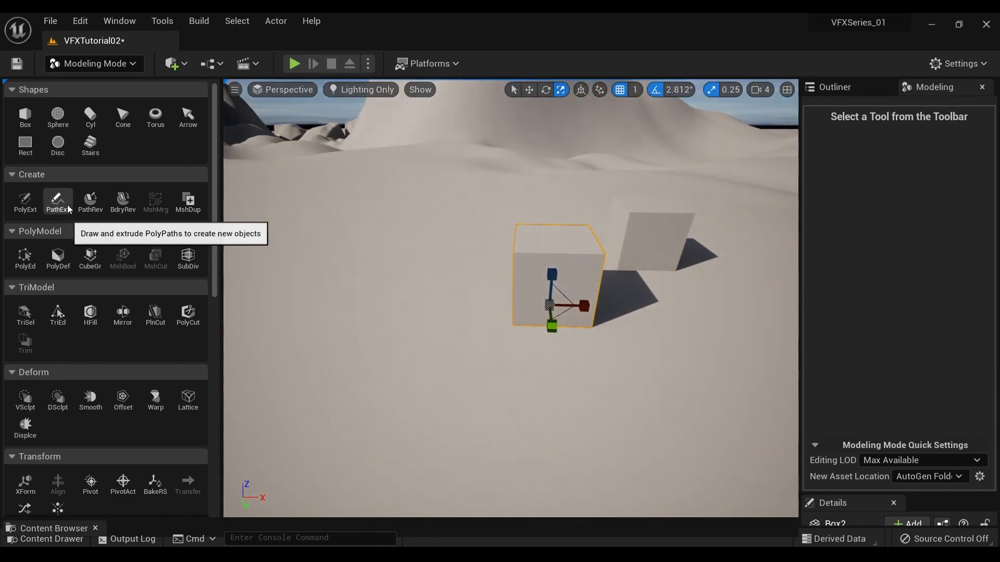
scroll(128, 246, down, 3)
scroll(120, 251, down, 3)
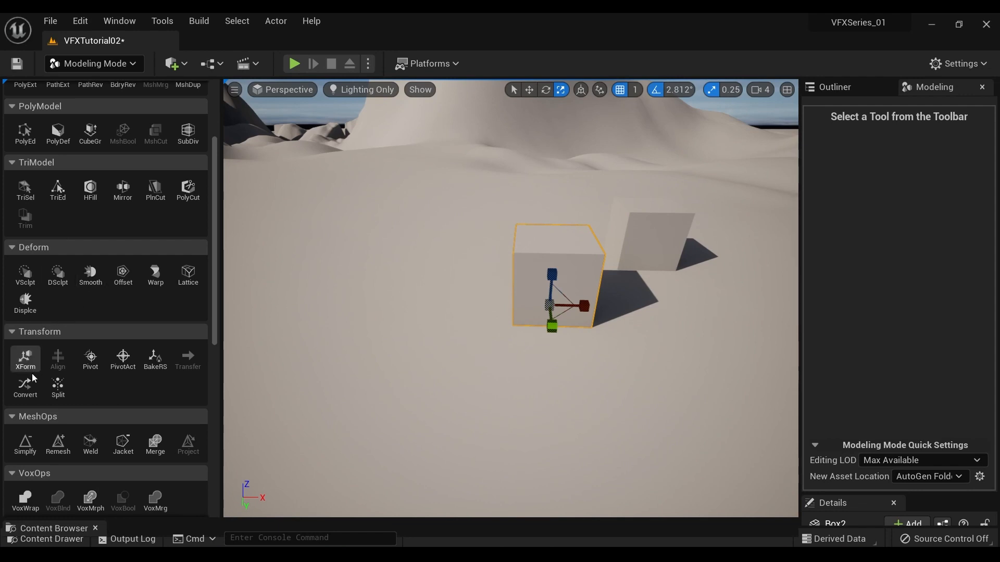
scroll(106, 376, down, 8)
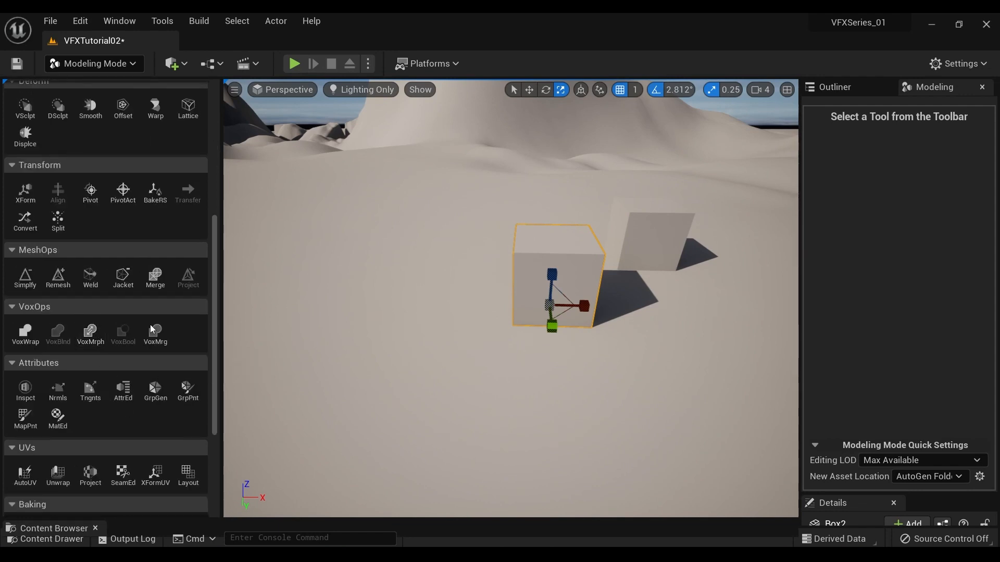
scroll(125, 343, down, 3)
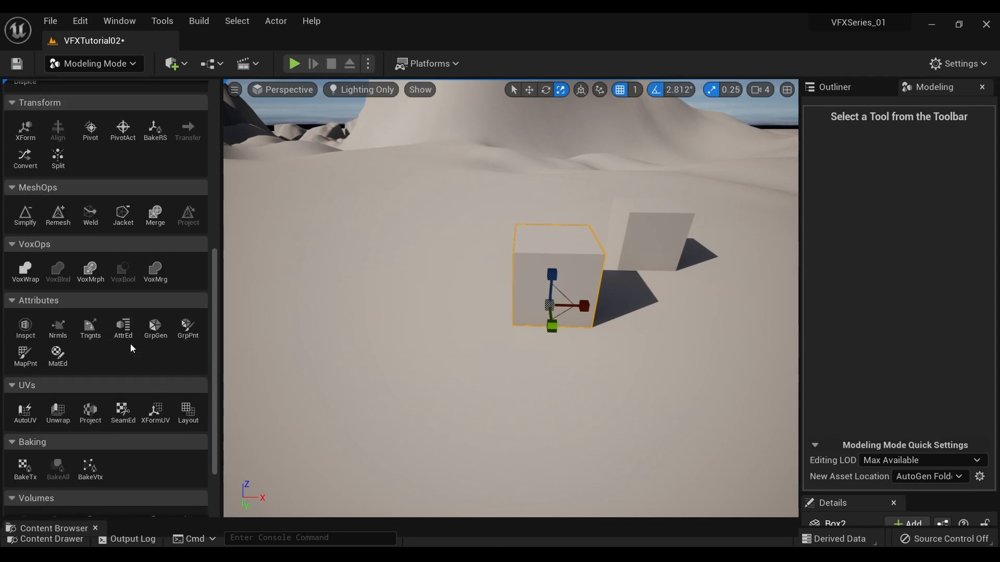
scroll(131, 344, down, 4)
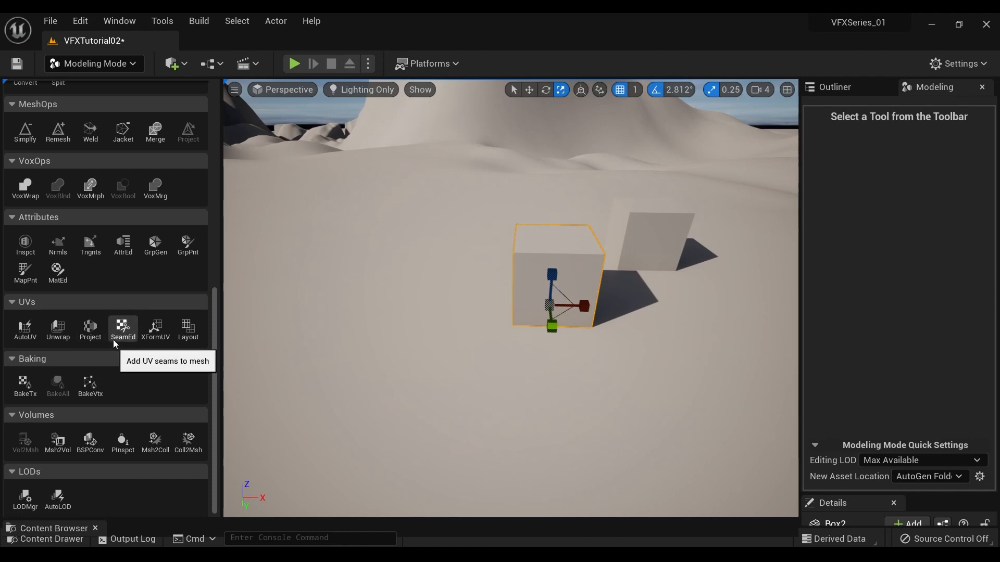
scroll(136, 321, up, 10)
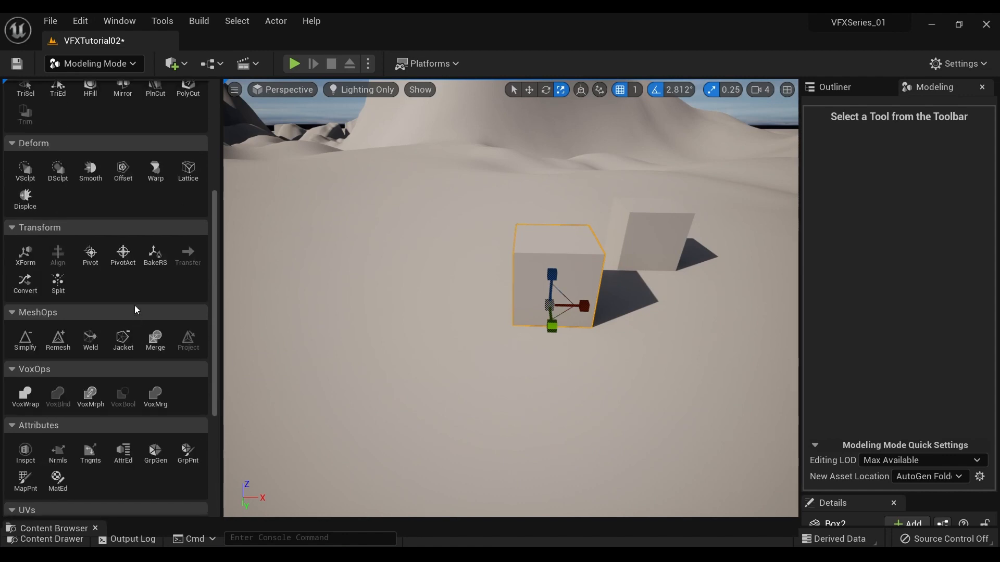
scroll(135, 306, up, 4)
scroll(151, 203, up, 7)
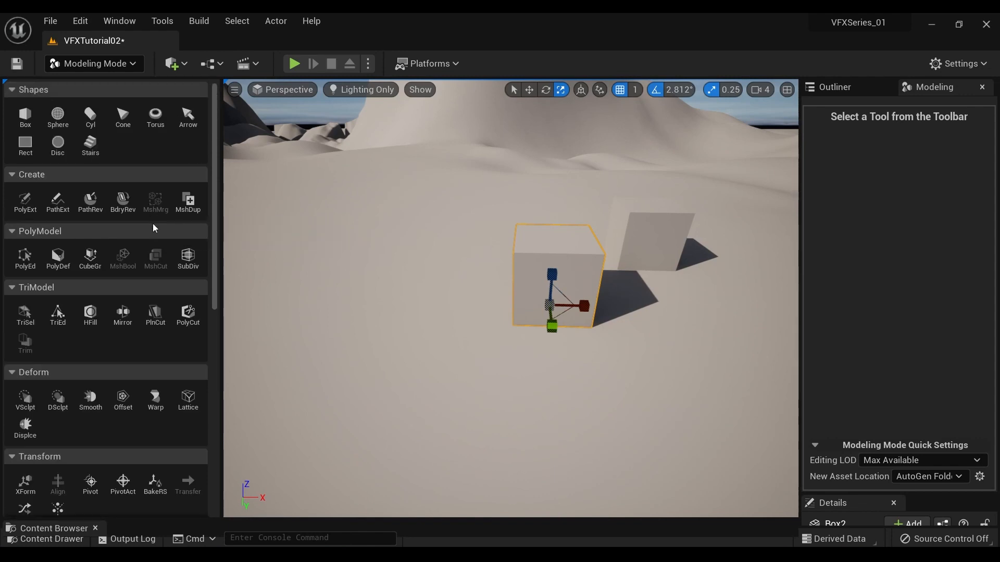
Start PolyGroup Deform on the selected box and pull its front vertical edge outward to stretch the shape
click(55, 260)
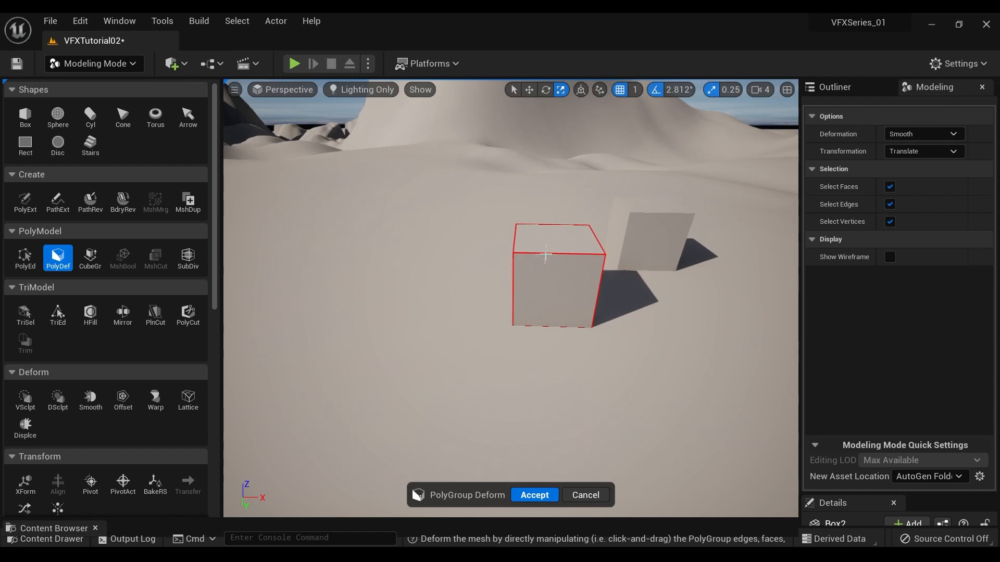
right_drag(530, 220, 729, 220)
key(w)
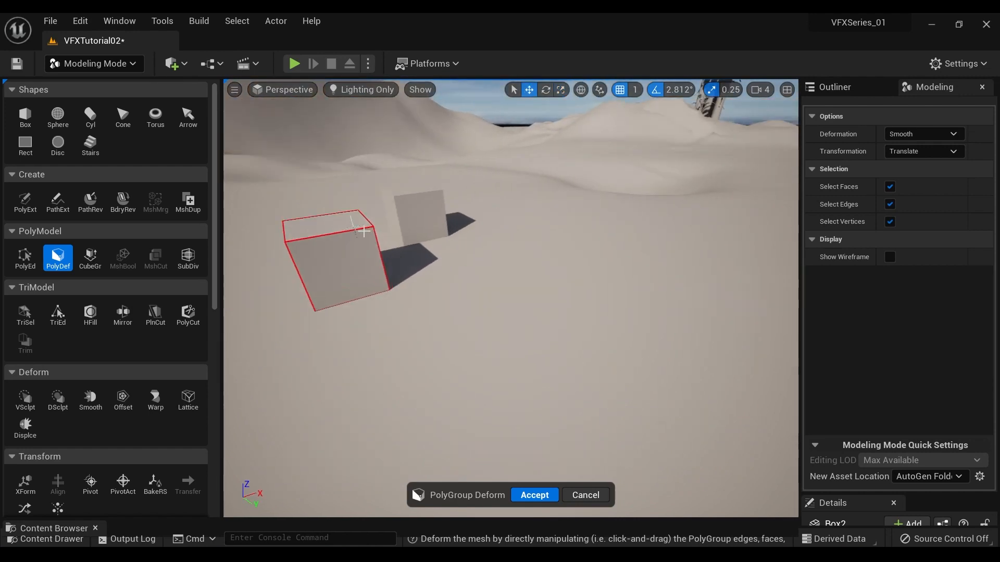
drag(376, 235, 474, 344)
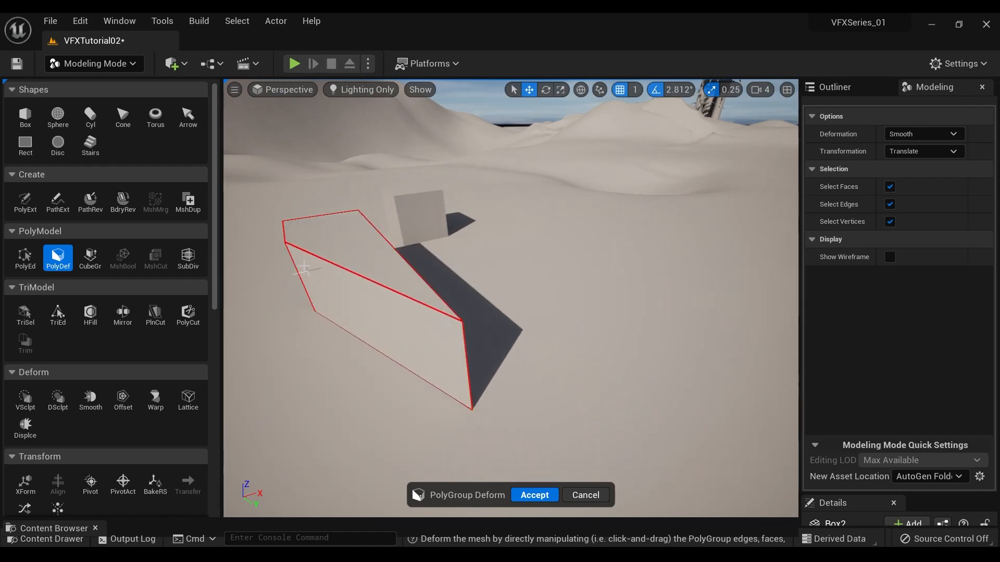
drag(316, 258, 377, 294)
Try pulling another part of the deformed box sideways and undo that deformation
key(a)
right_drag(451, 241, 584, 218)
drag(507, 243, 261, 251)
key(ctrl+z)
Deform the stretched box further into a sloping wedge and accept the PolyGroup Deform
right_drag(333, 211, 531, 275)
key(s)
drag(531, 314, 563, 330)
key(w)
right_drag(639, 326, 750, 209)
right_drag(573, 271, 484, 333)
key(s)
right_drag(618, 331, 652, 311)
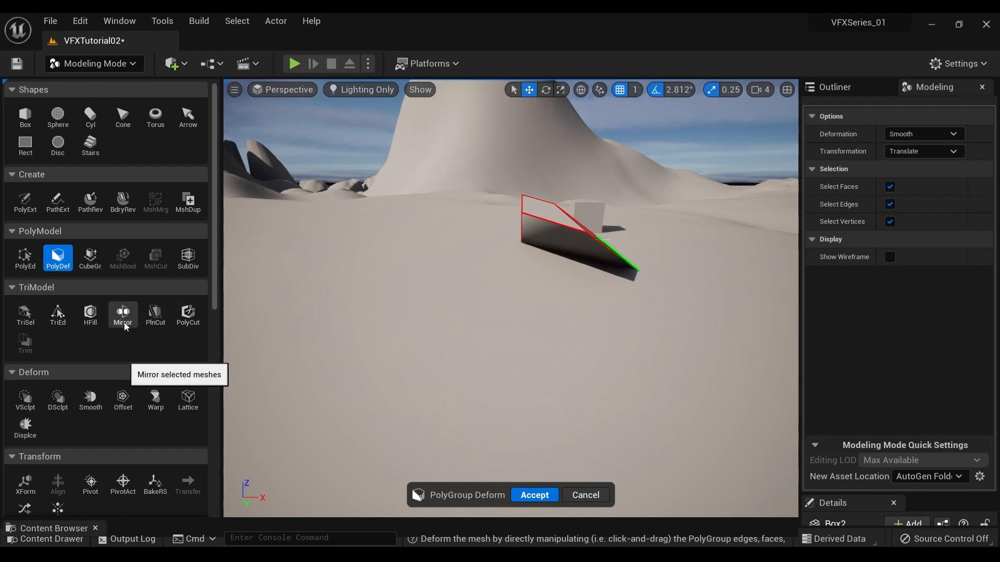
click(556, 494)
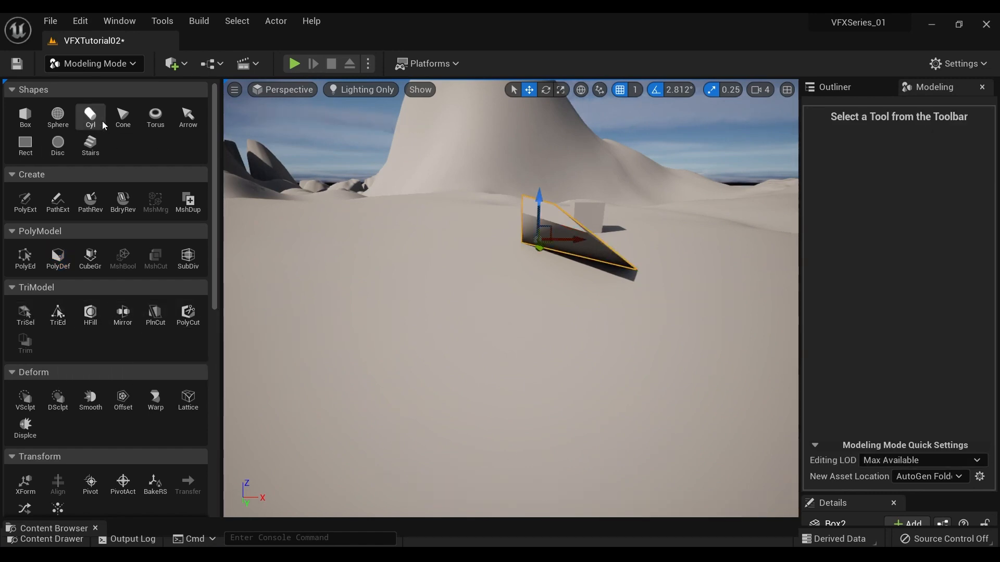
Create a new 100-unit box and a sphere of radius 50, and move the sphere to overlap the box's top
click(25, 117)
click(380, 292)
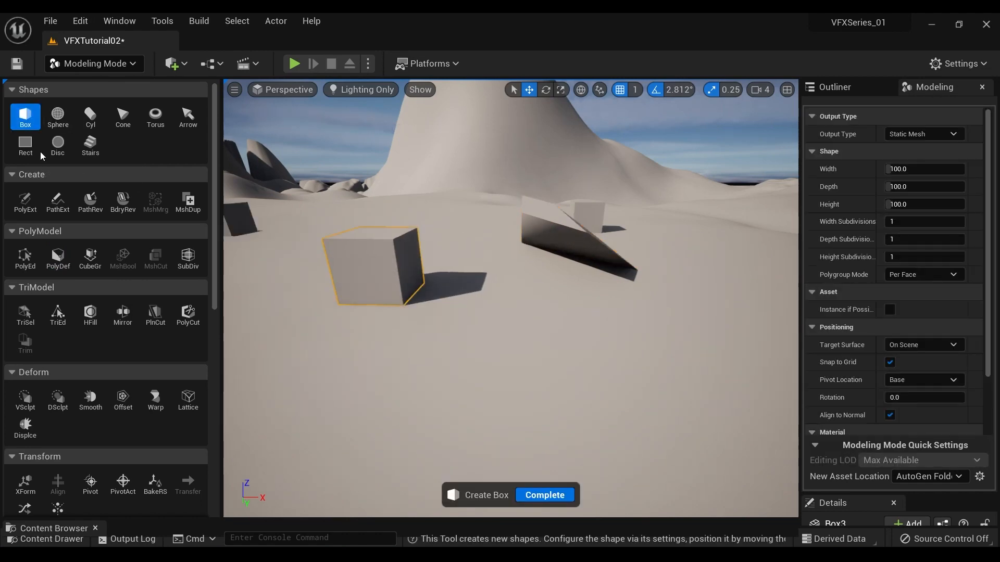
click(59, 125)
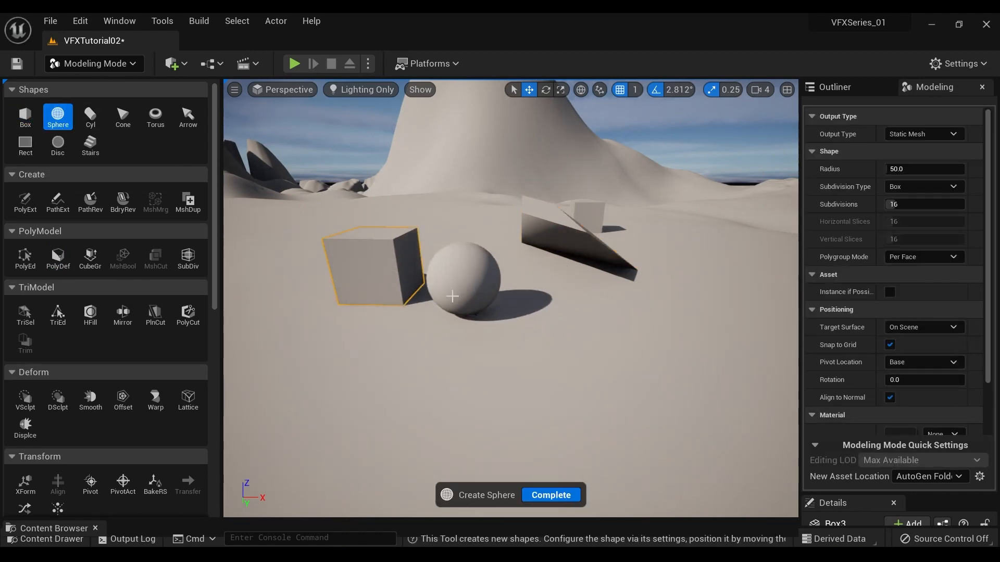
click(533, 494)
drag(476, 295, 408, 266)
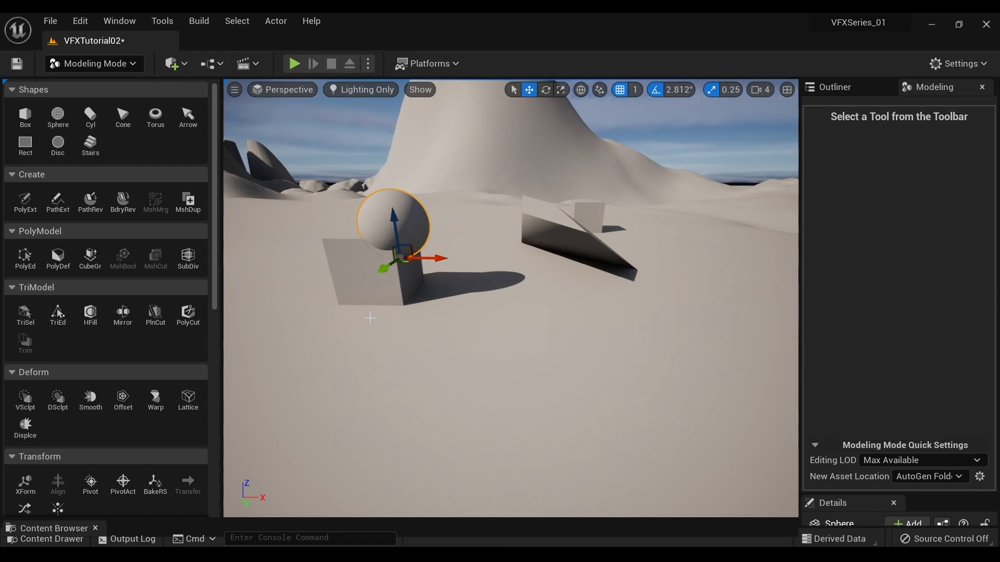
Apply a Mesh Boolean preview to the sphere and box with the operation set to Difference B - A
shift+click(358, 284)
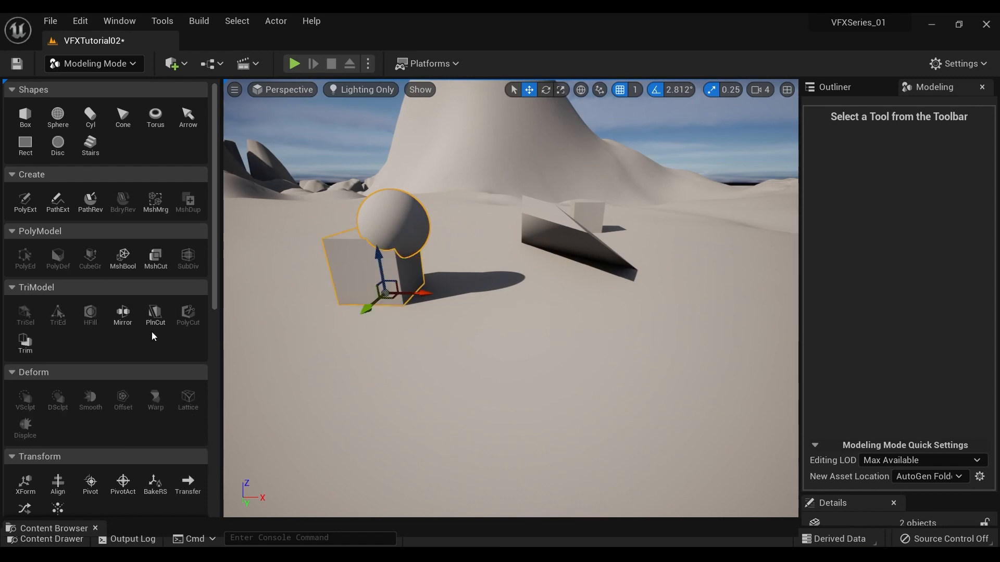
click(127, 264)
right_drag(493, 287, 671, 273)
key(f)
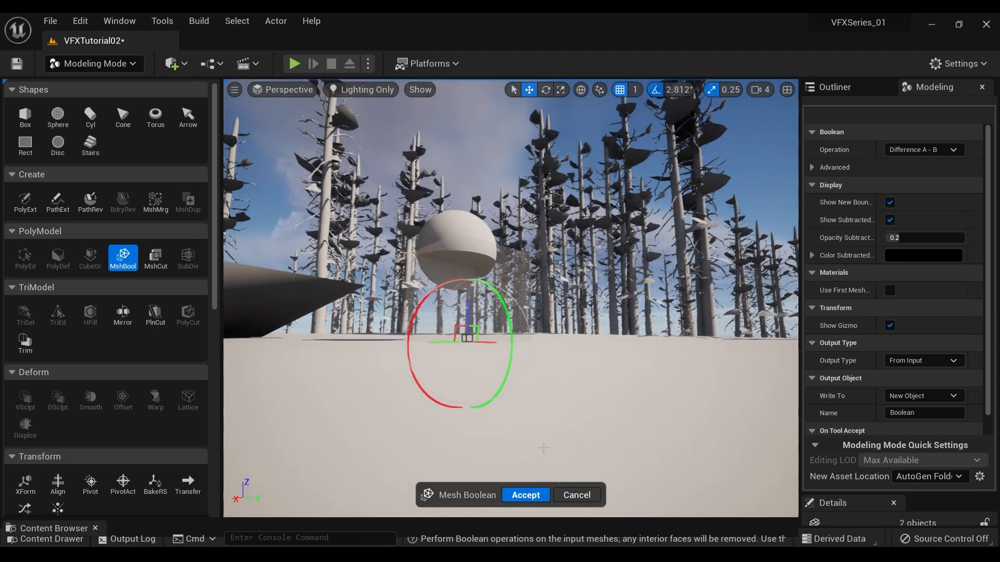
click(912, 157)
click(911, 177)
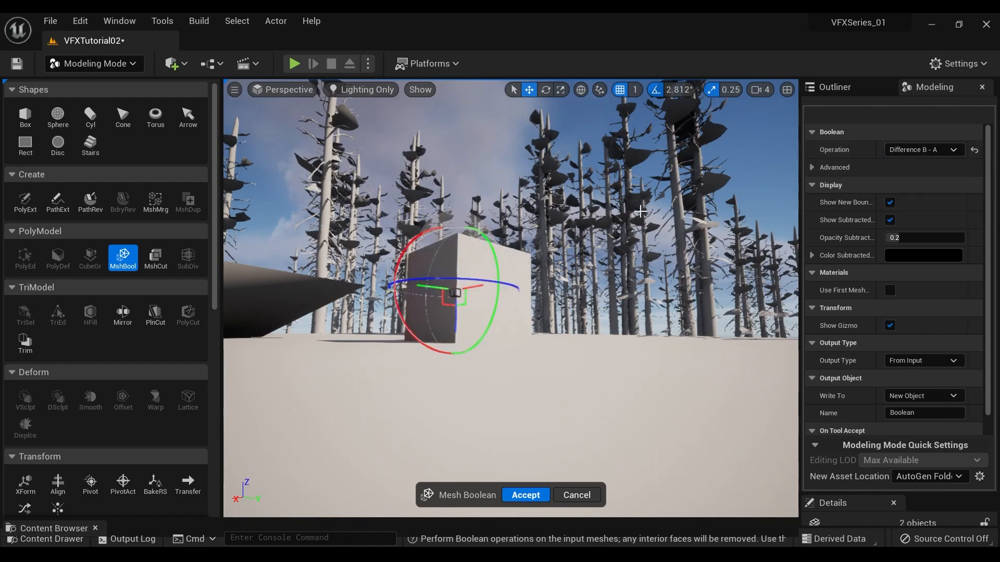
right_drag(510, 298, 722, 322)
key(w)
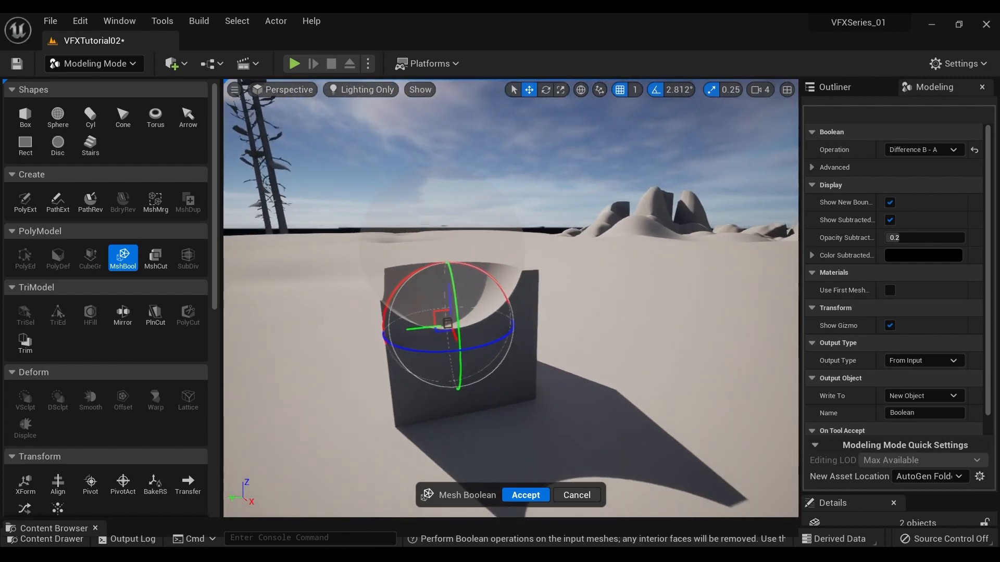
Preview the Mesh Boolean of the sphere and box with the operation set to Intersection
click(922, 150)
click(908, 187)
right_drag(598, 312, 812, 323)
Combine the box and sphere with the Union boolean operation, accept it, and move the resulting mesh sideways
click(920, 150)
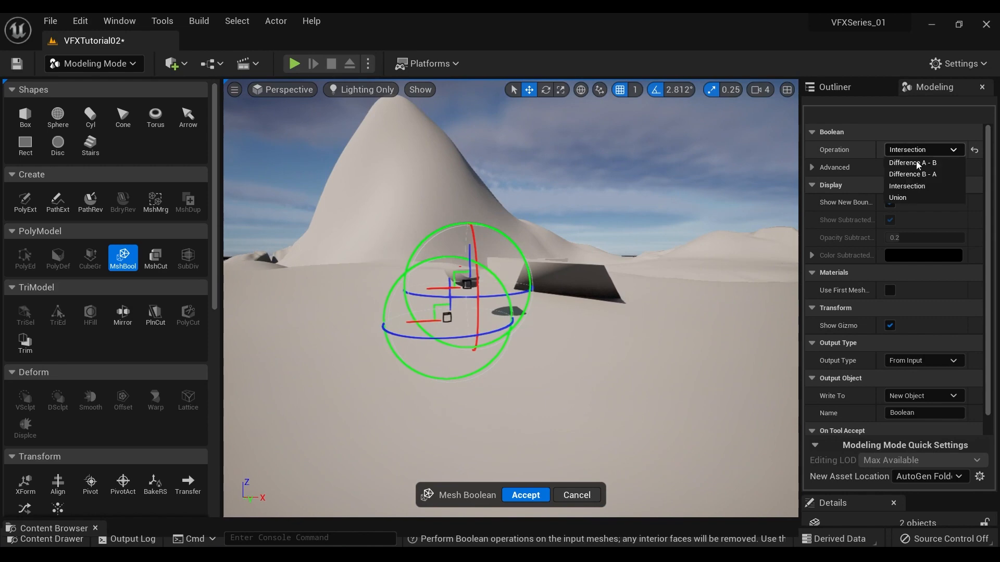
click(926, 196)
right_drag(625, 323, 562, 308)
click(530, 495)
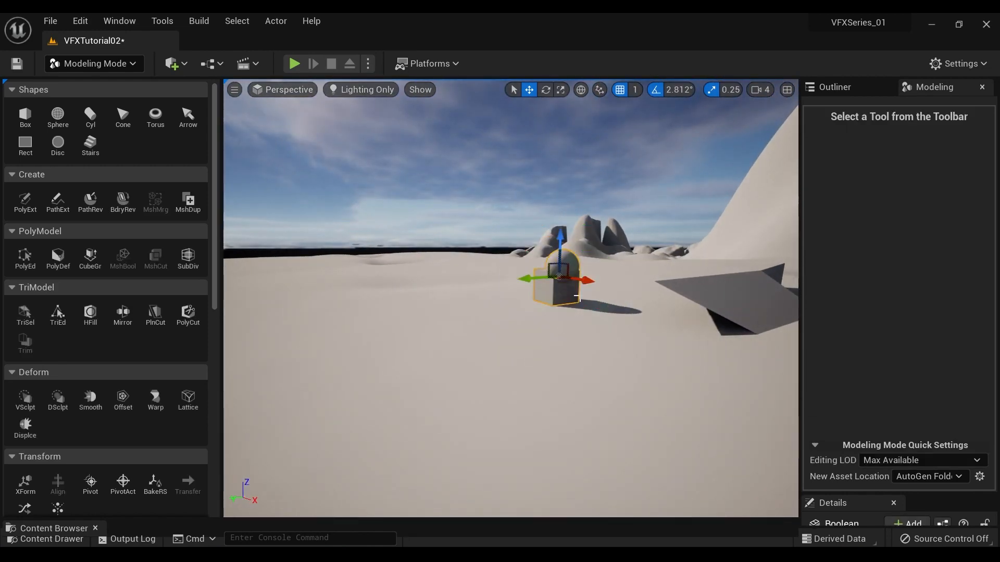
drag(537, 277, 499, 281)
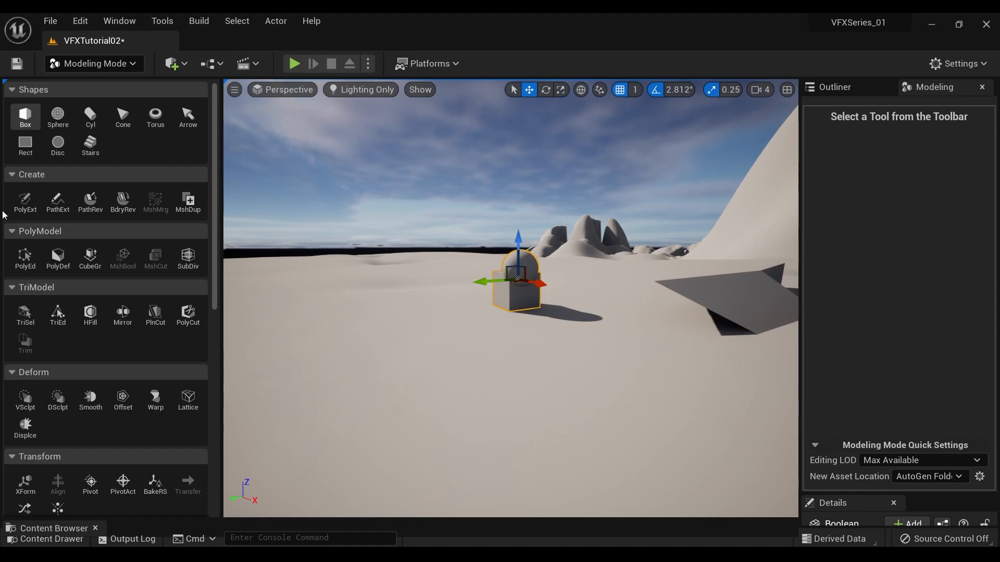
Examine the remaining Modeling mode tool categories down to LODs and view the combined mesh from closer up
scroll(139, 235, down, 3)
scroll(140, 234, down, 4)
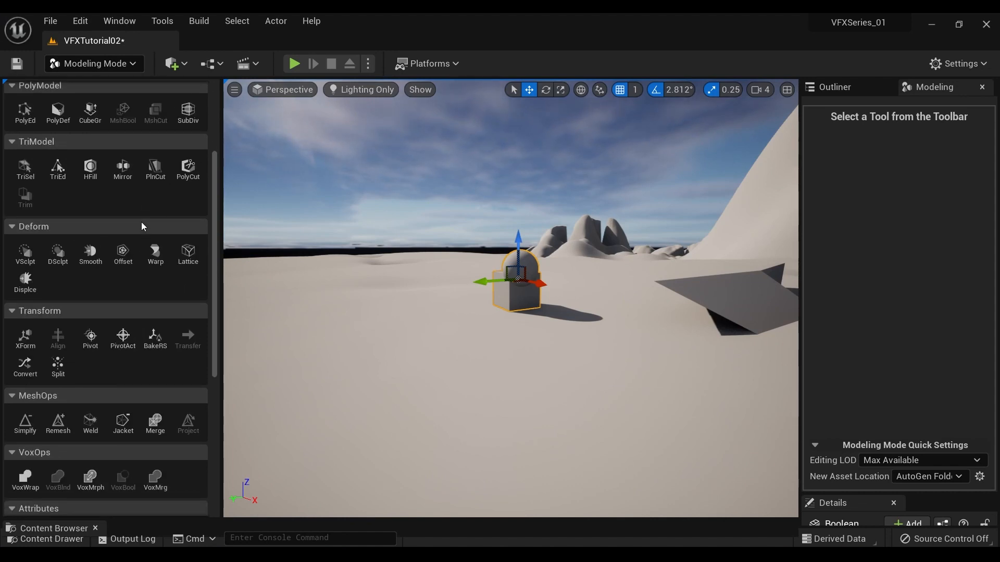
scroll(65, 248, down, 14)
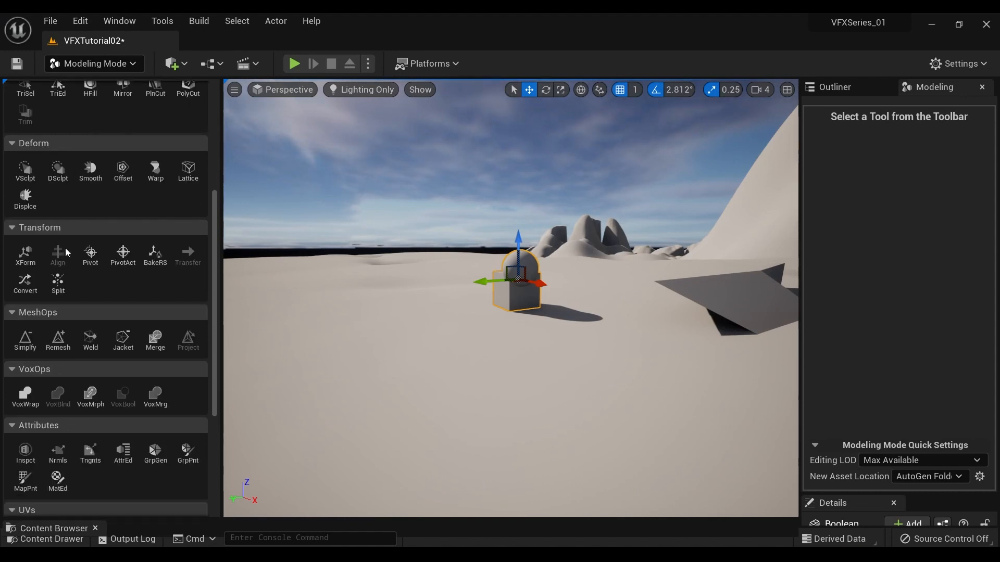
key(w)
right_drag(364, 307, 396, 307)
key(s)
key(w)
key(s)
key(d)
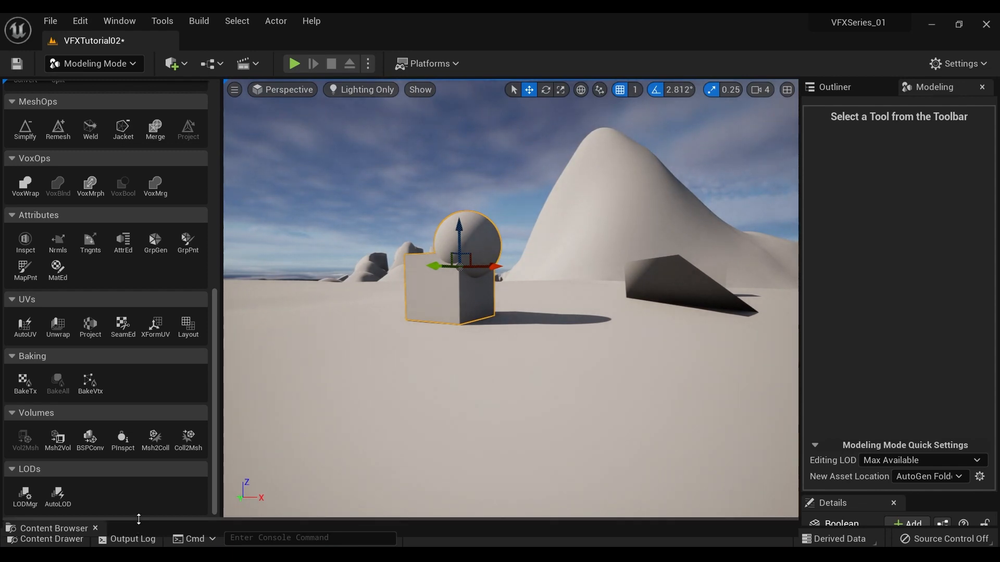
Enlarge the Content Browser and open the Material_Functions folder inside Assets/Materials
drag(140, 524, 169, 300)
click(62, 430)
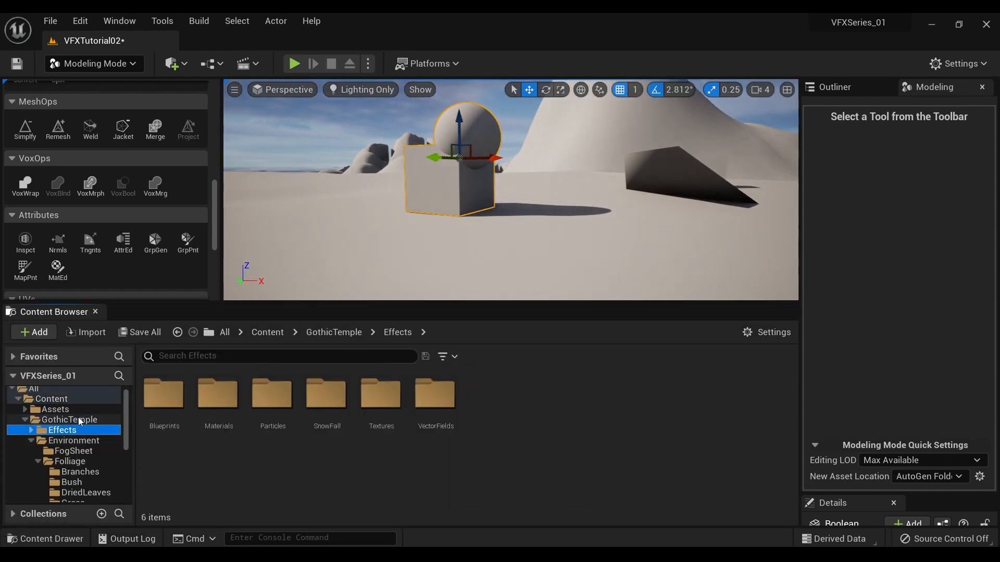
click(55, 409)
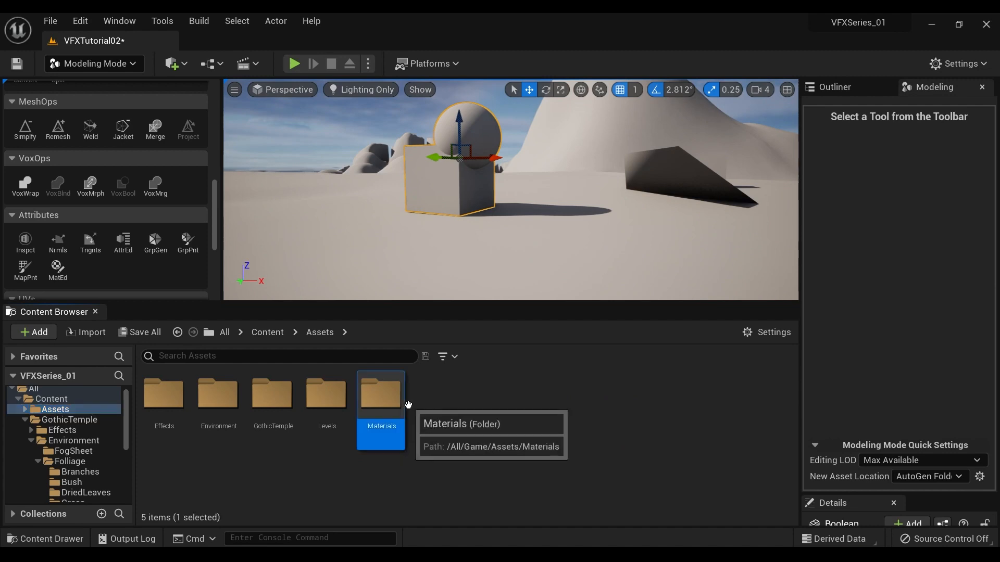
double_click(381, 397)
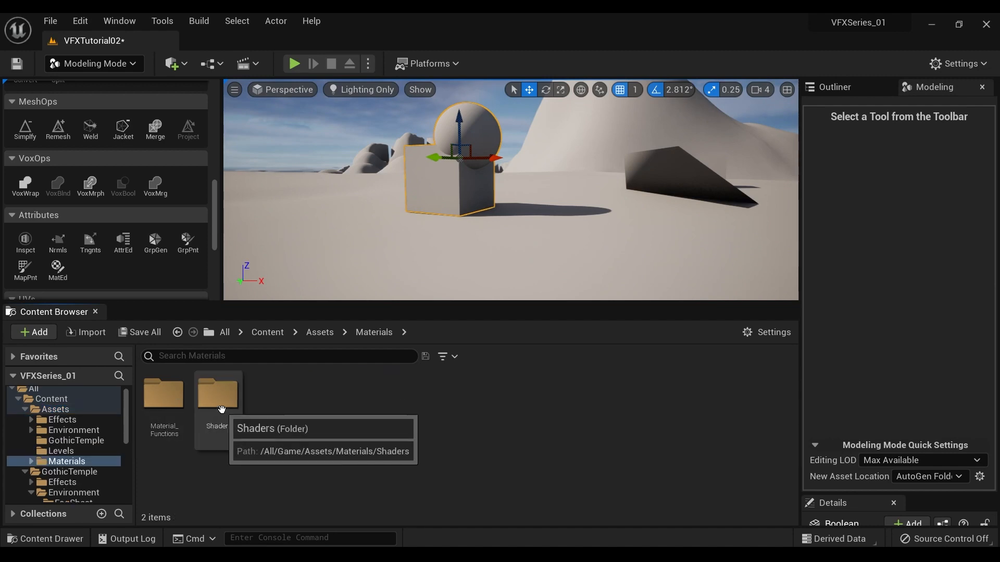
double_click(163, 417)
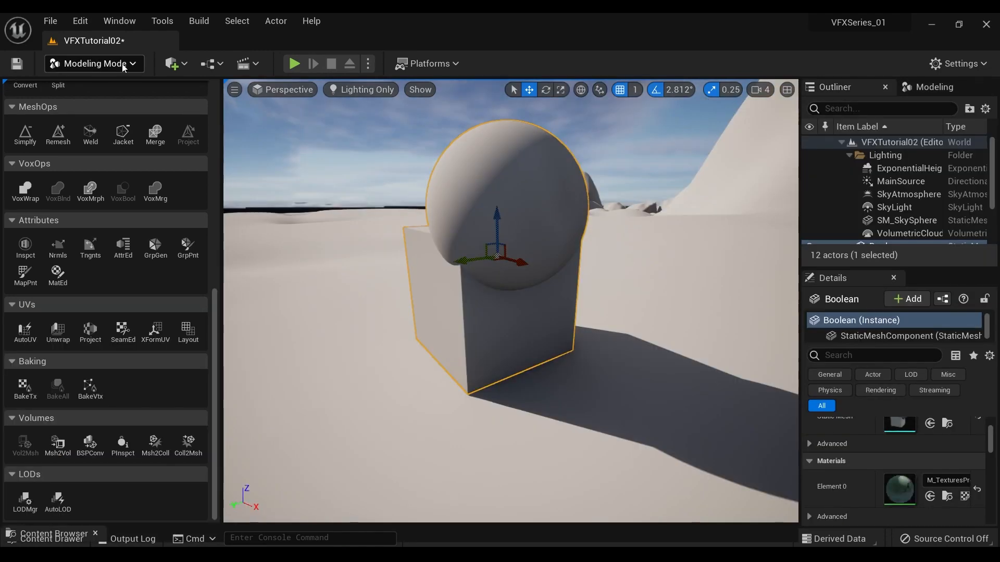
click(89, 62)
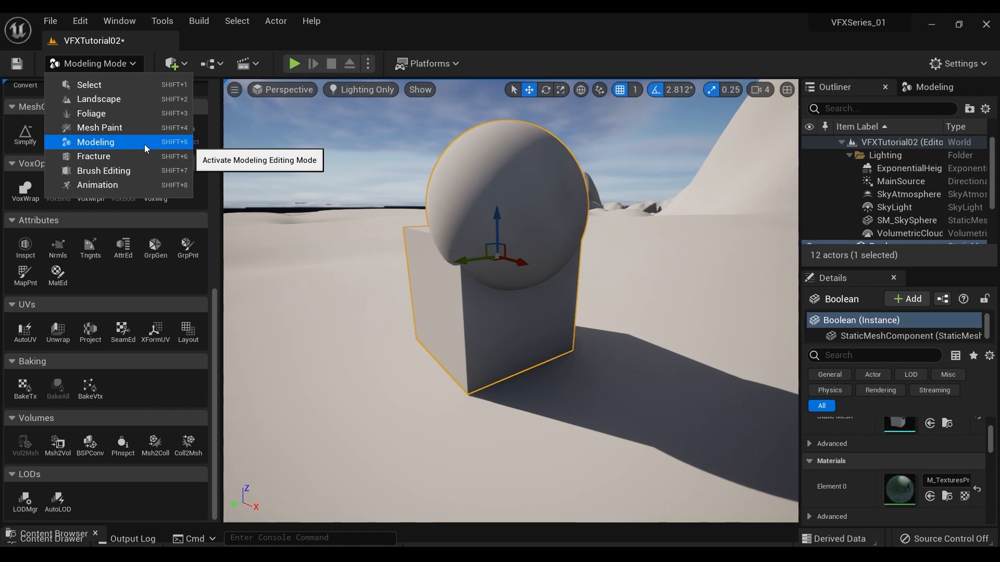
drag(214, 299, 222, 349)
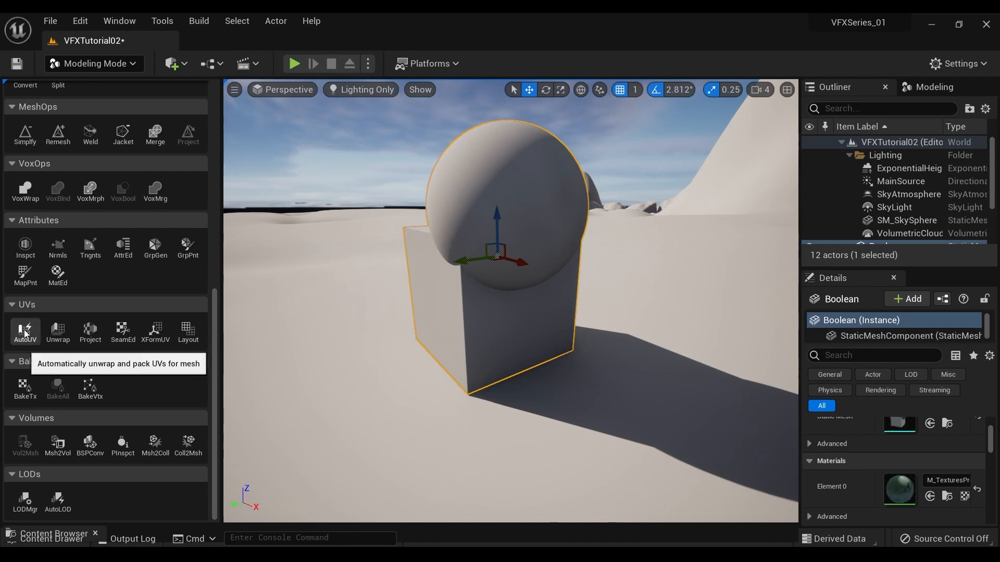